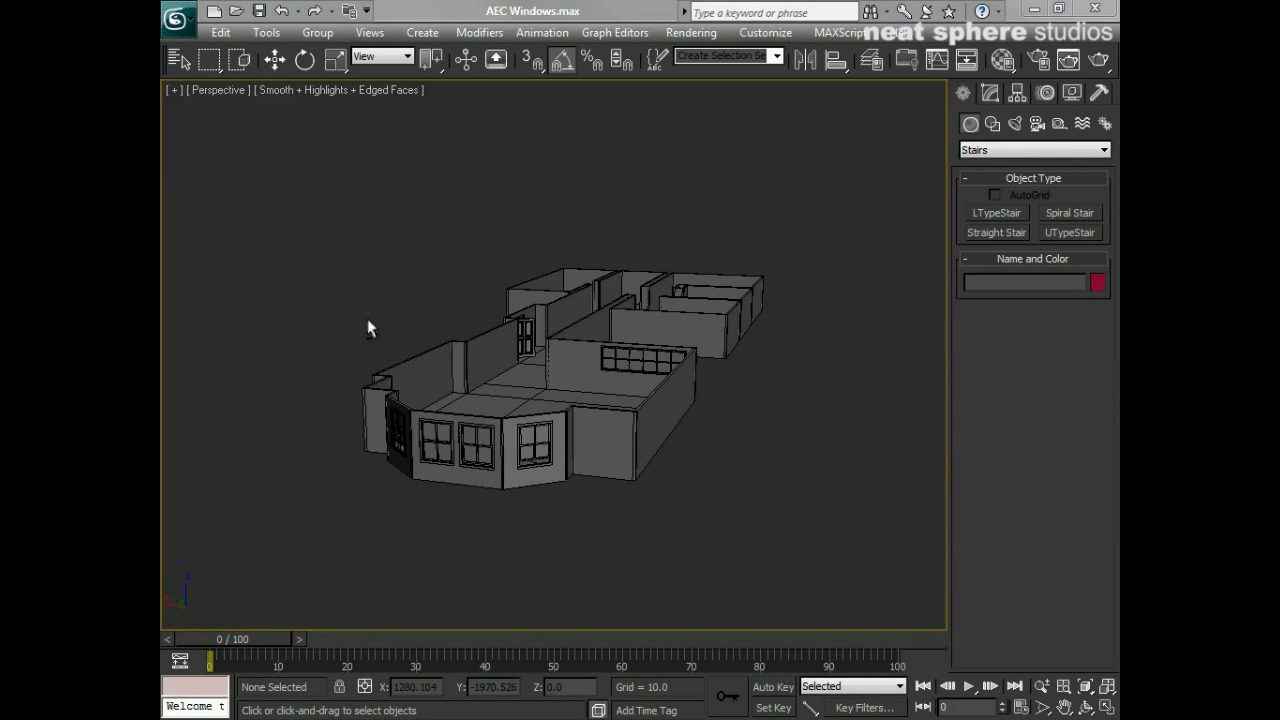
Step: Create an L-type stair beside the house, with Length 1 about 626 and Length 2 about 235
middle_click_drag(367, 318, 580, 380, "alt")
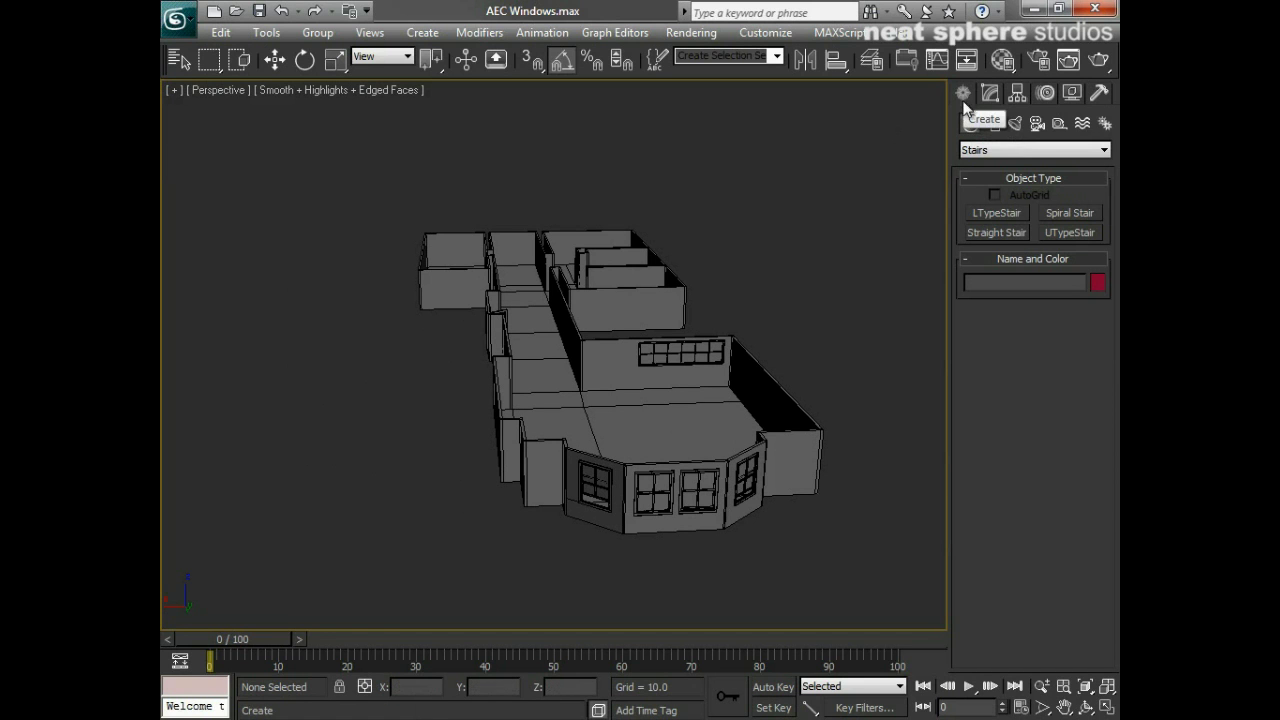
left_click(1028, 152)
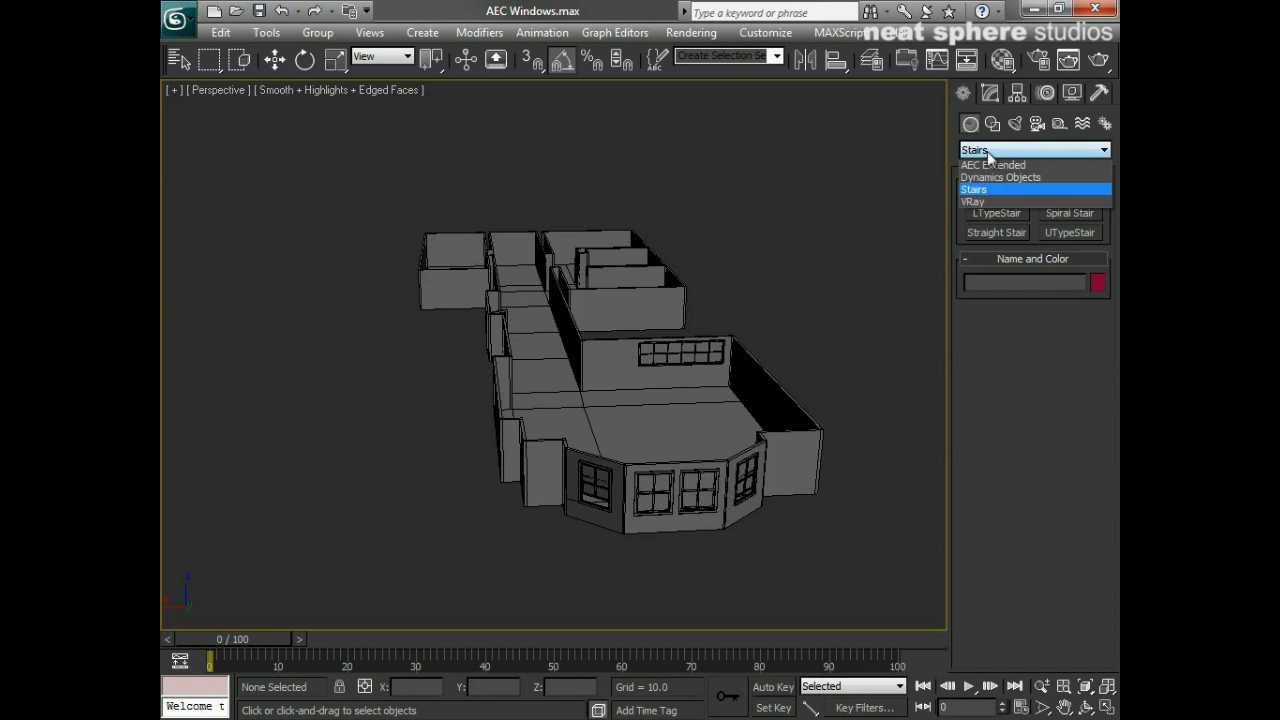
left_click(973, 313)
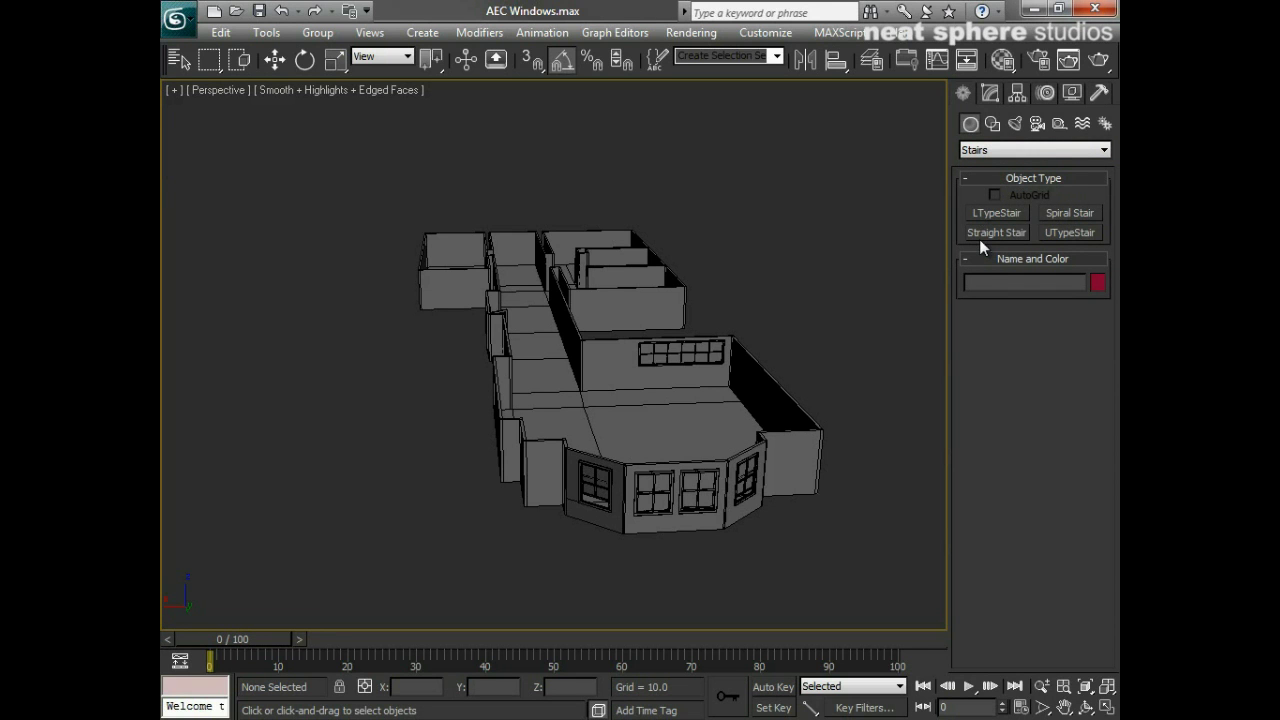
left_click(997, 214)
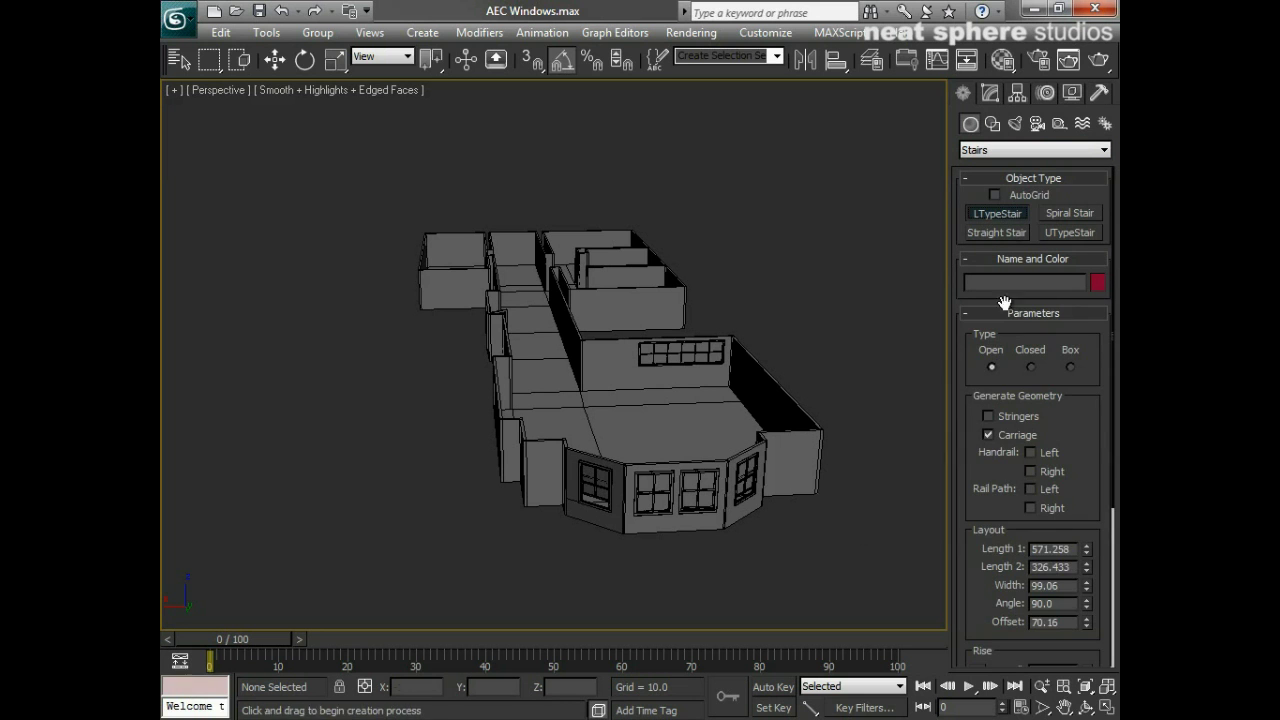
left_click_drag(346, 428, 334, 516)
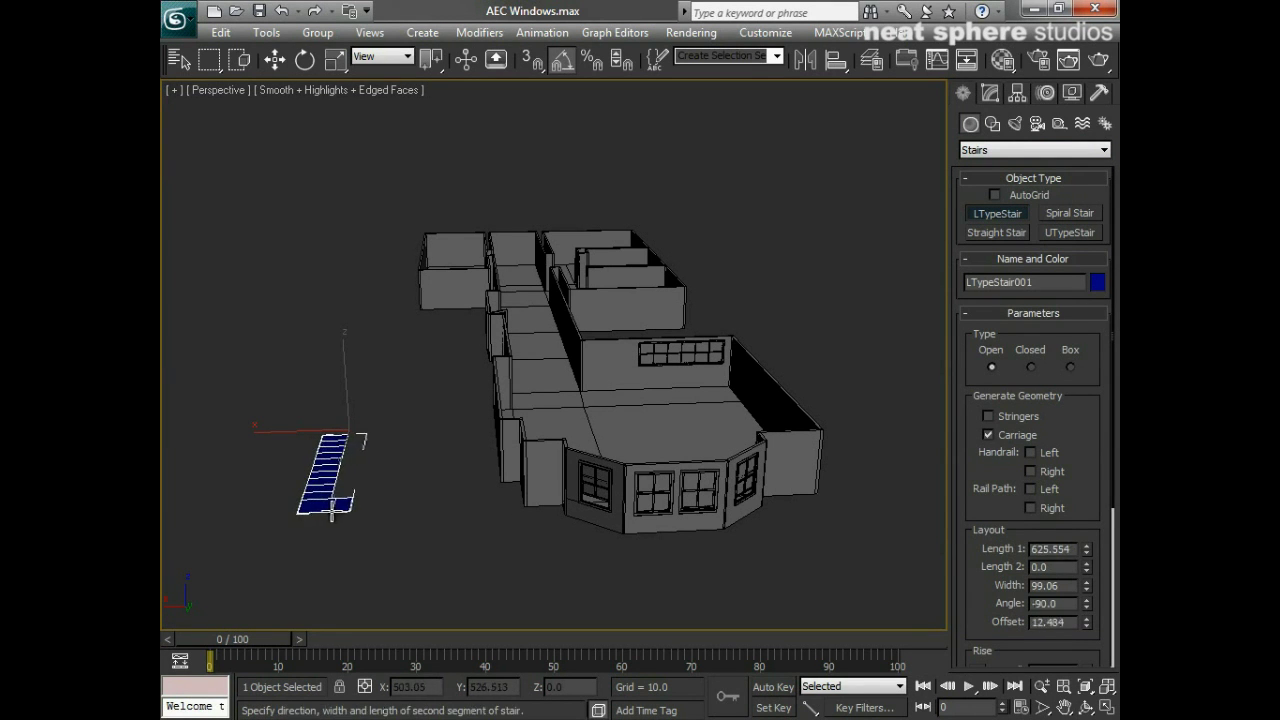
left_click(431, 519)
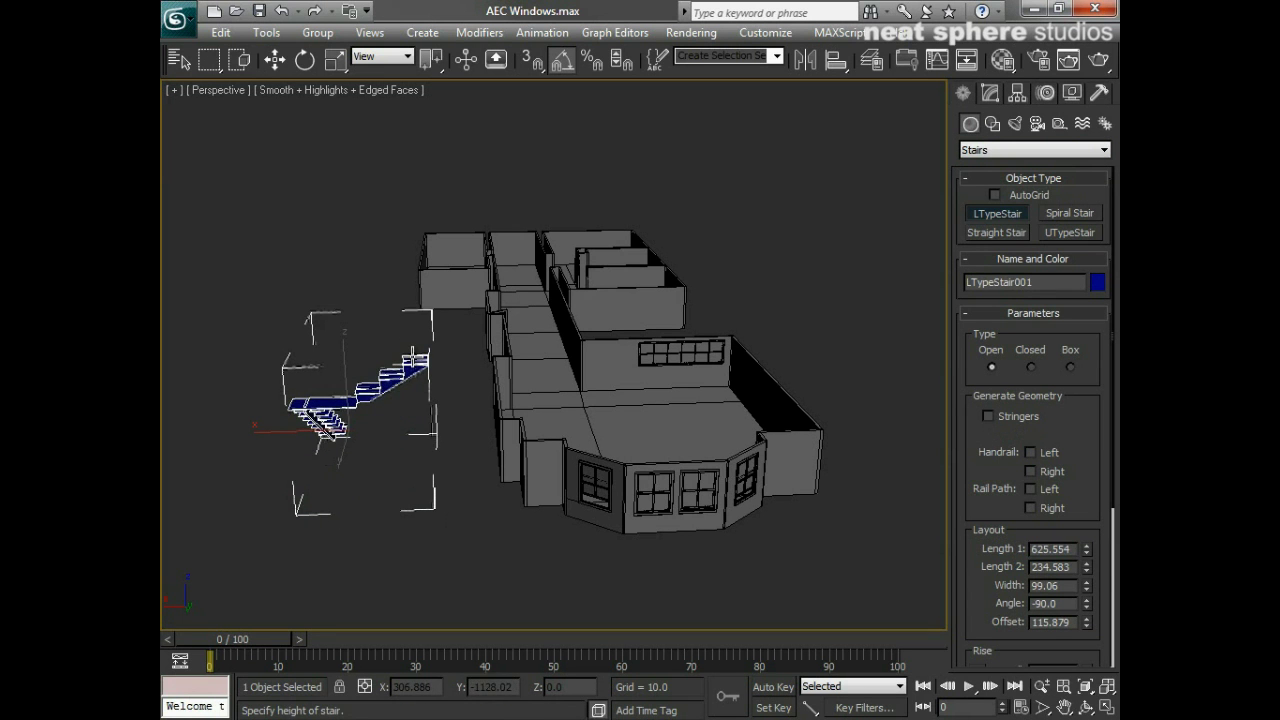
left_click(412, 356)
middle_click_drag(272, 482, 505, 372, "alt")
scroll(489, 460, "up", 3)
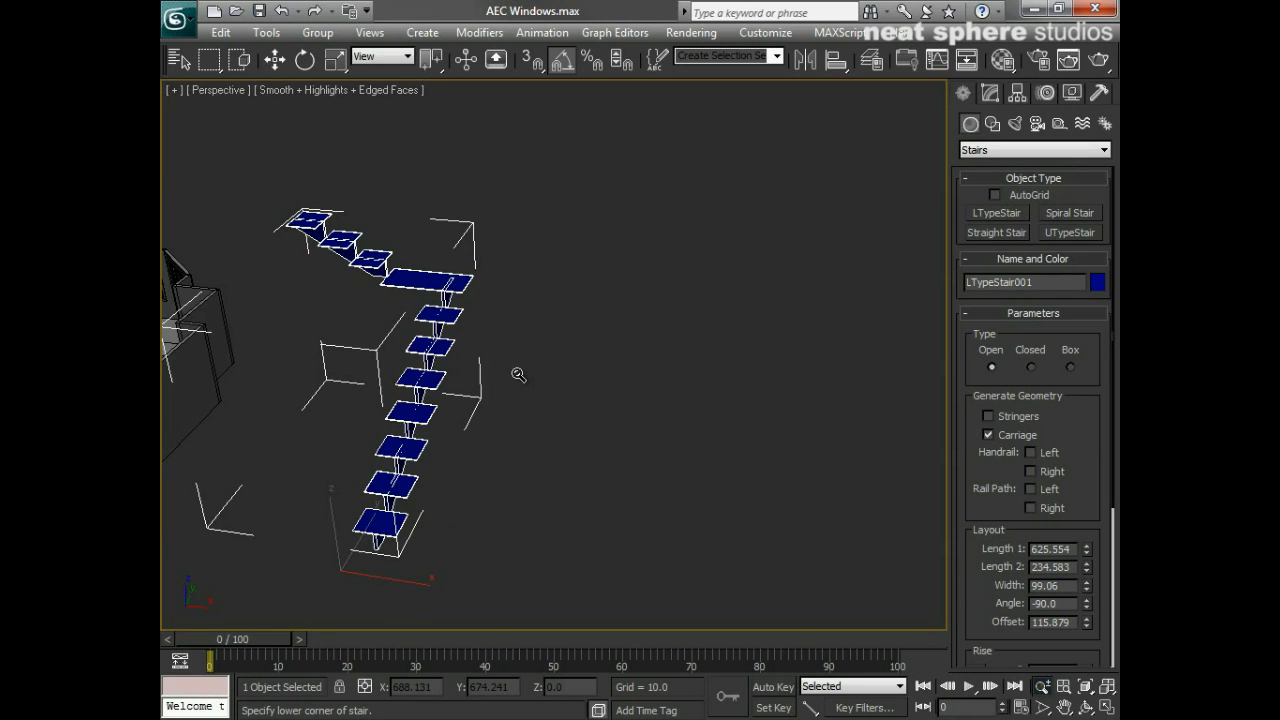
middle_click_drag(518, 374, 543, 382, "alt")
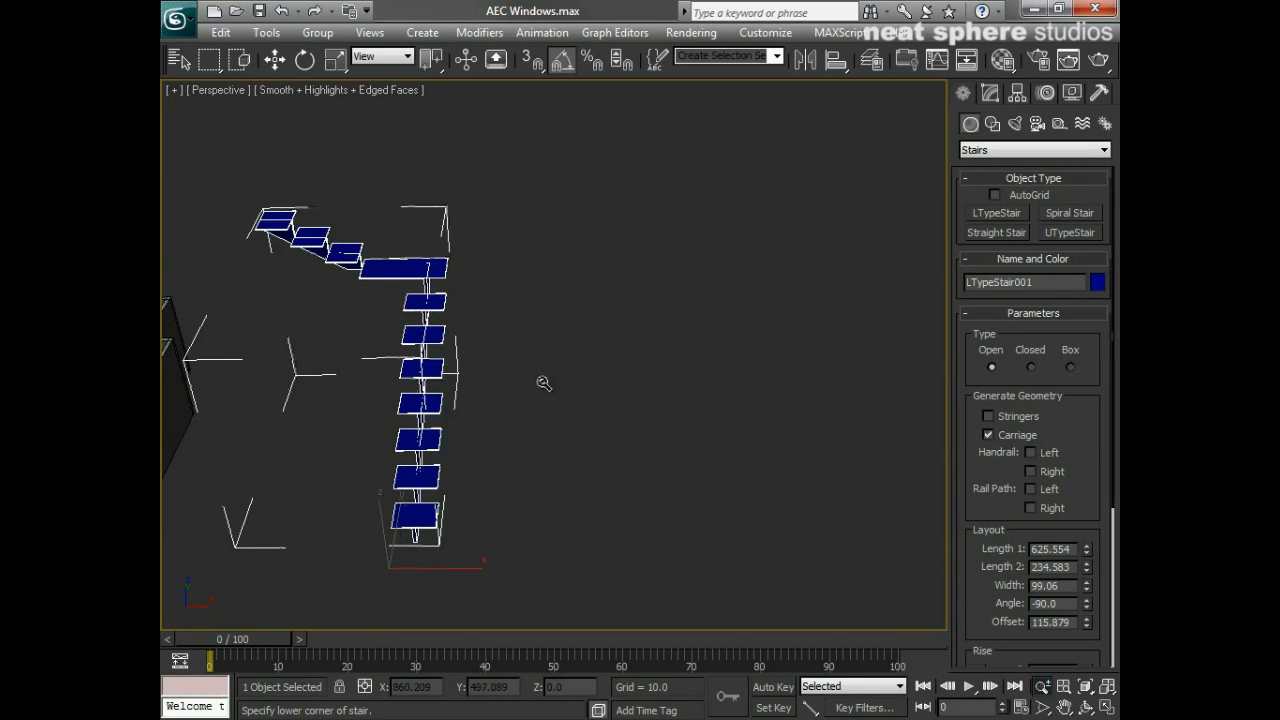
Step: Create a spiral stair next to the L-type stair, with a radius of about 196 and overall rise of about 836
left_click(1080, 215)
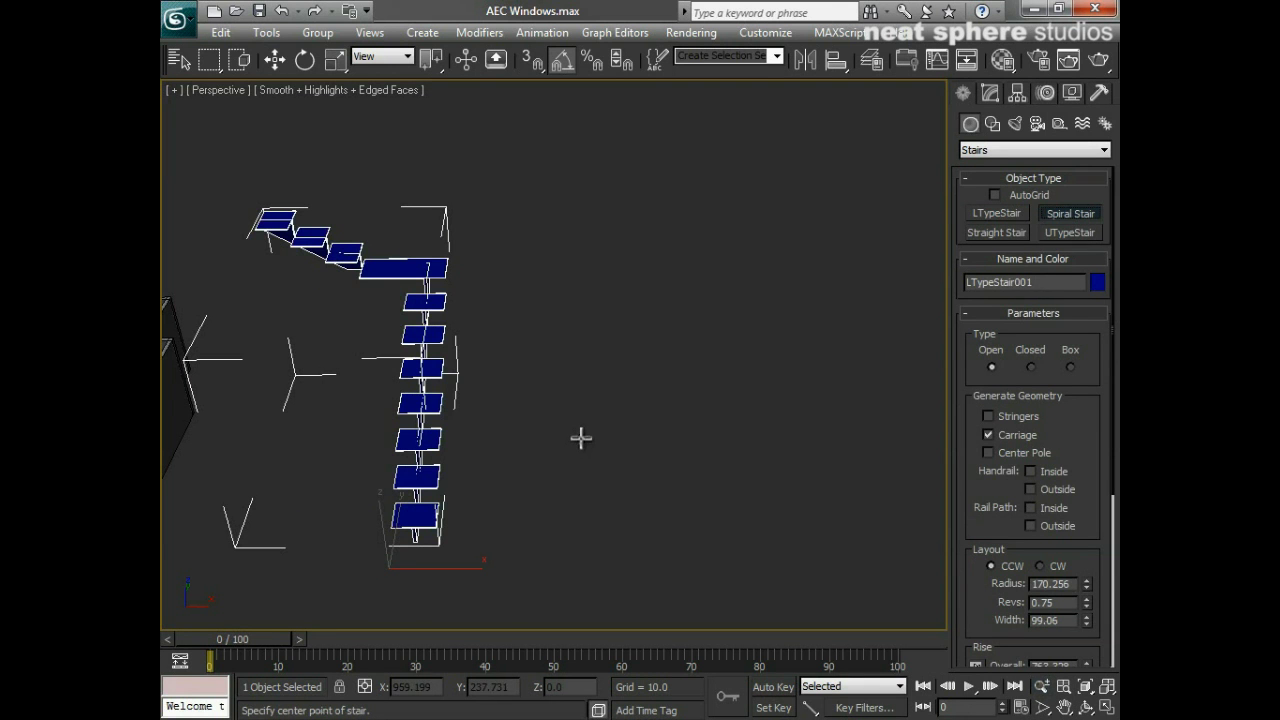
left_click_drag(581, 437, 626, 480)
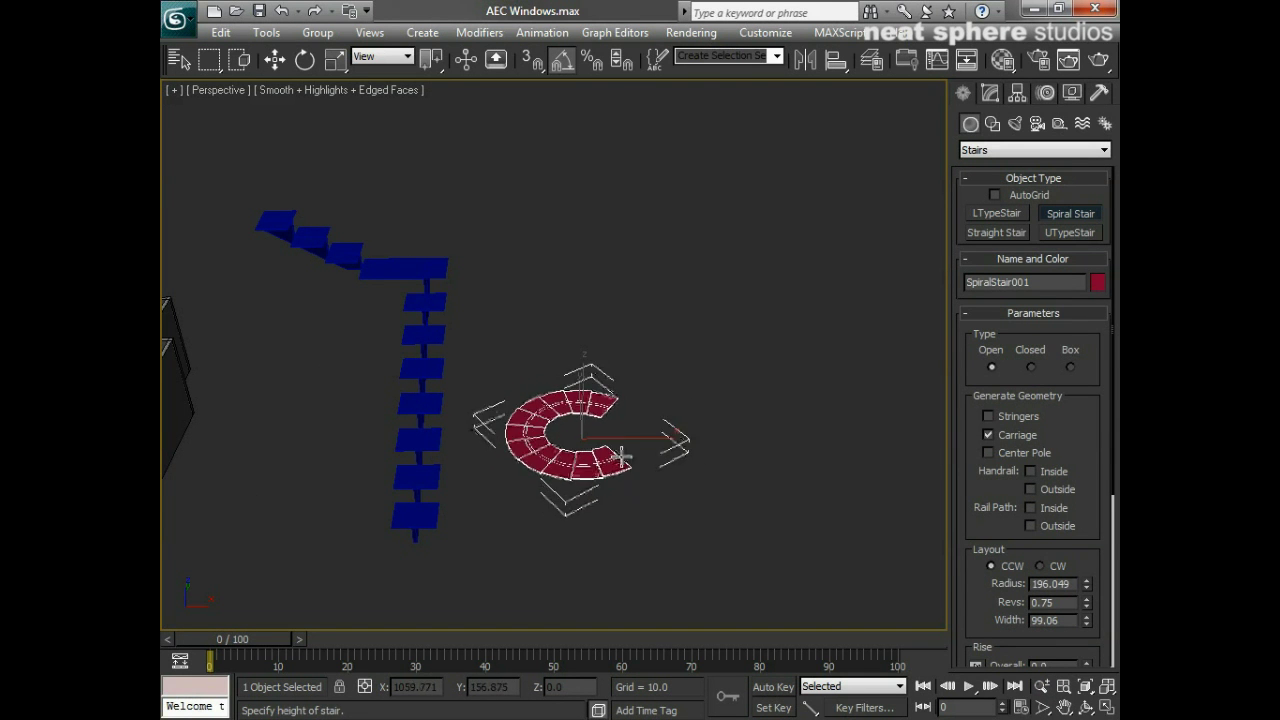
left_click(602, 136)
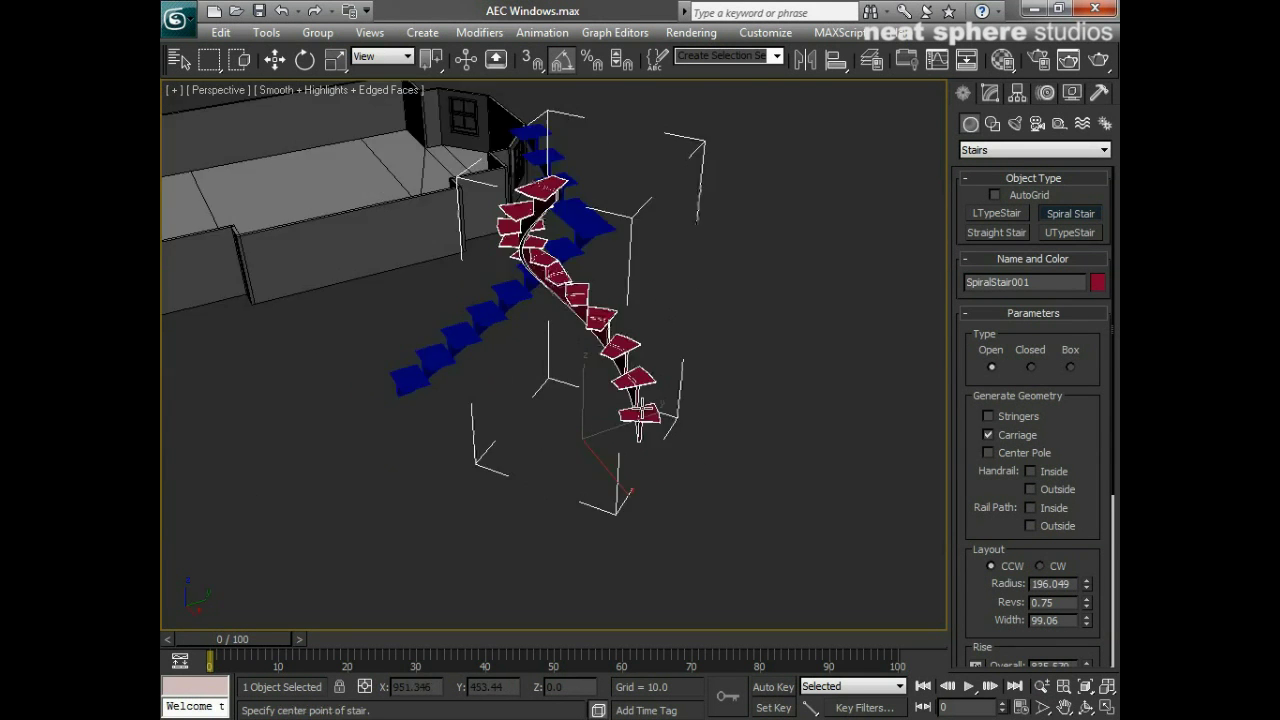
middle_click_drag(642, 409, 725, 404, "alt")
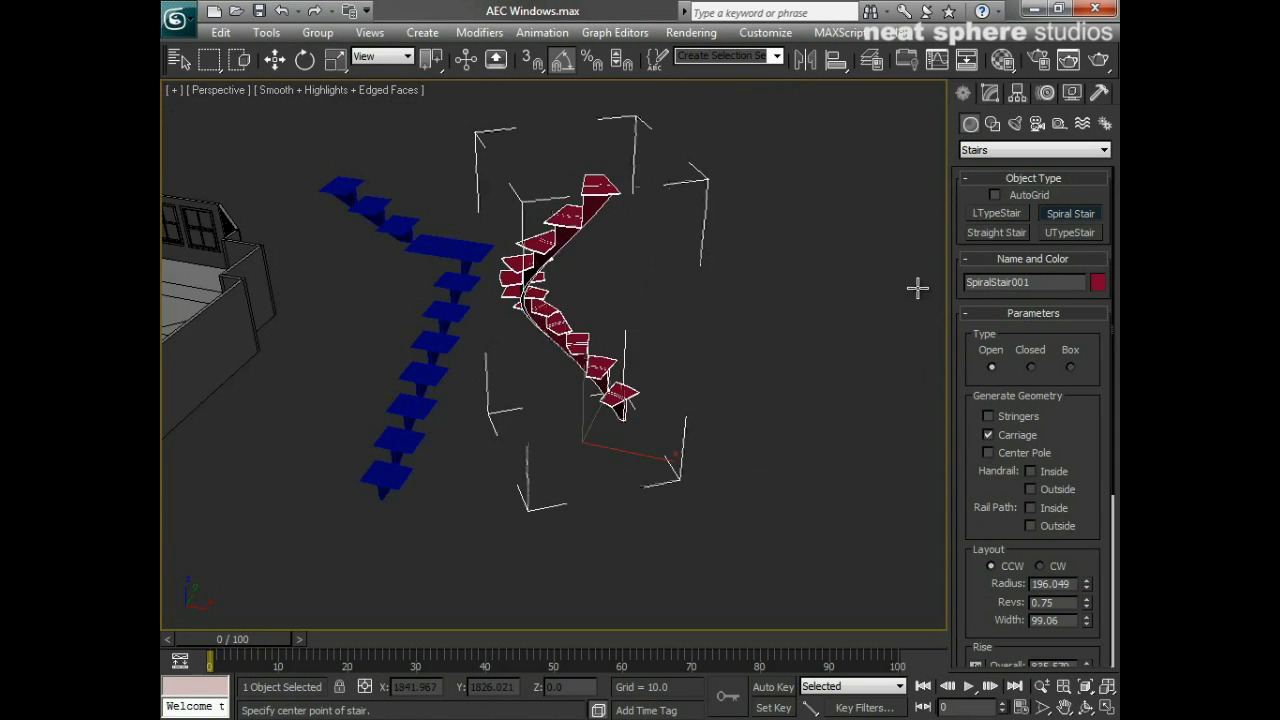
Step: Create a straight stair beside the spiral stair, about 819 long, 335 wide and 520 in overall rise
left_click(974, 233)
middle_click_drag(800, 440, 596, 441)
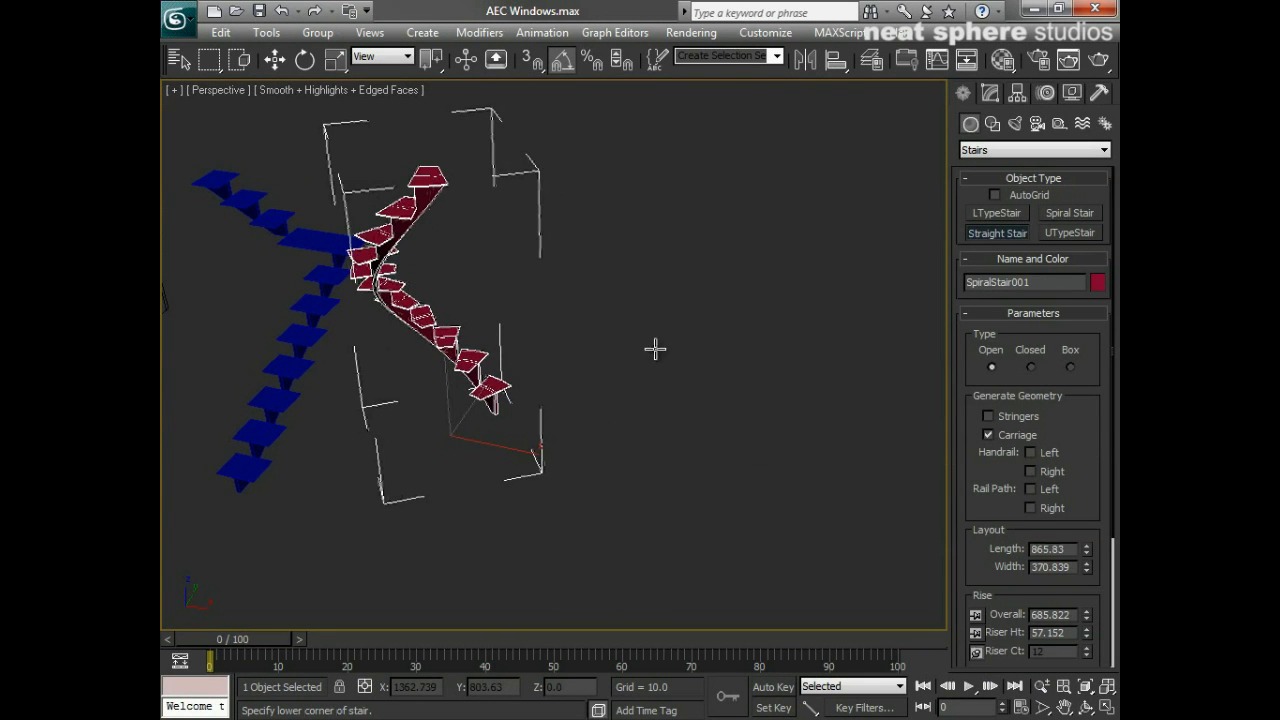
left_click_drag(650, 410, 700, 271)
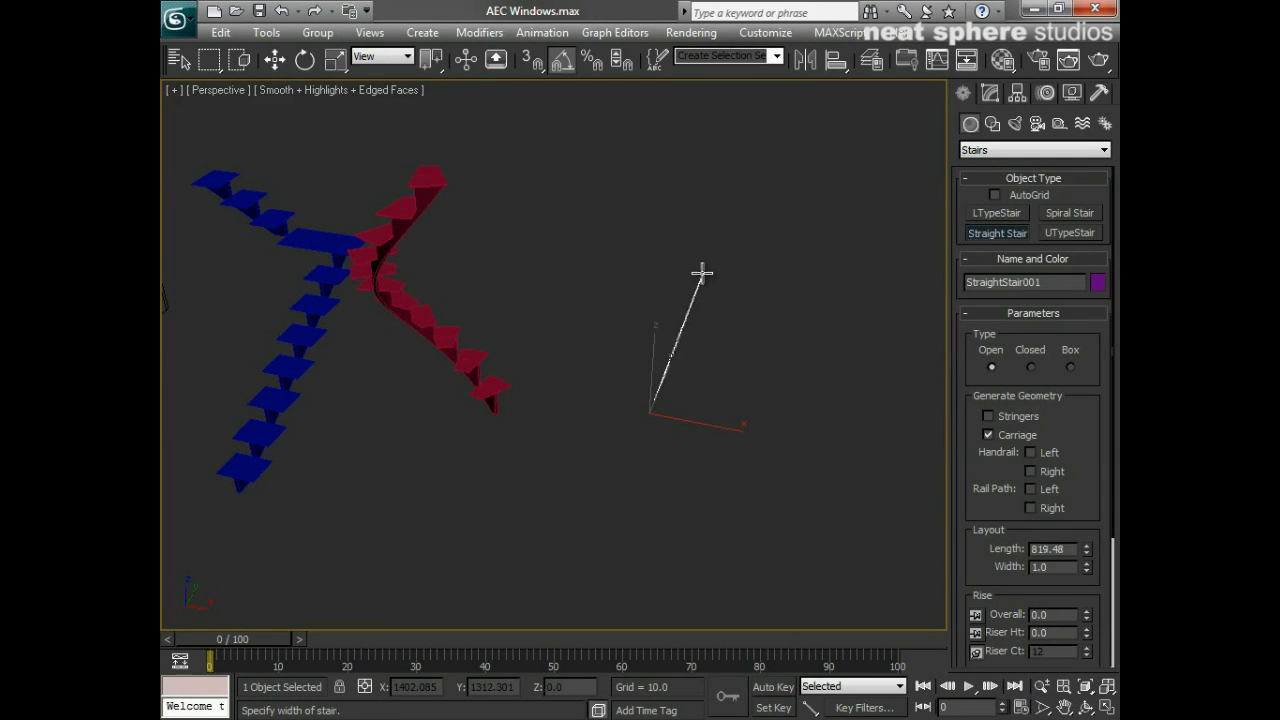
left_click(632, 212)
left_click(620, 78)
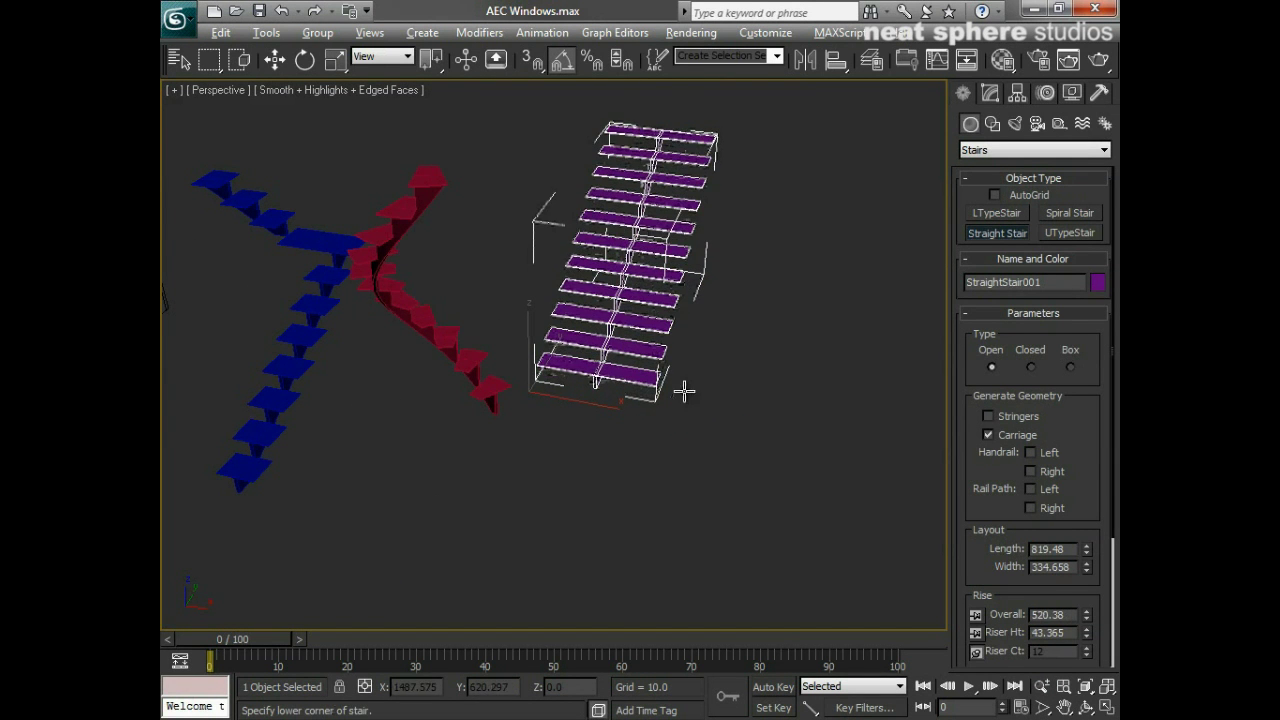
middle_click_drag(684, 391, 719, 374, "alt")
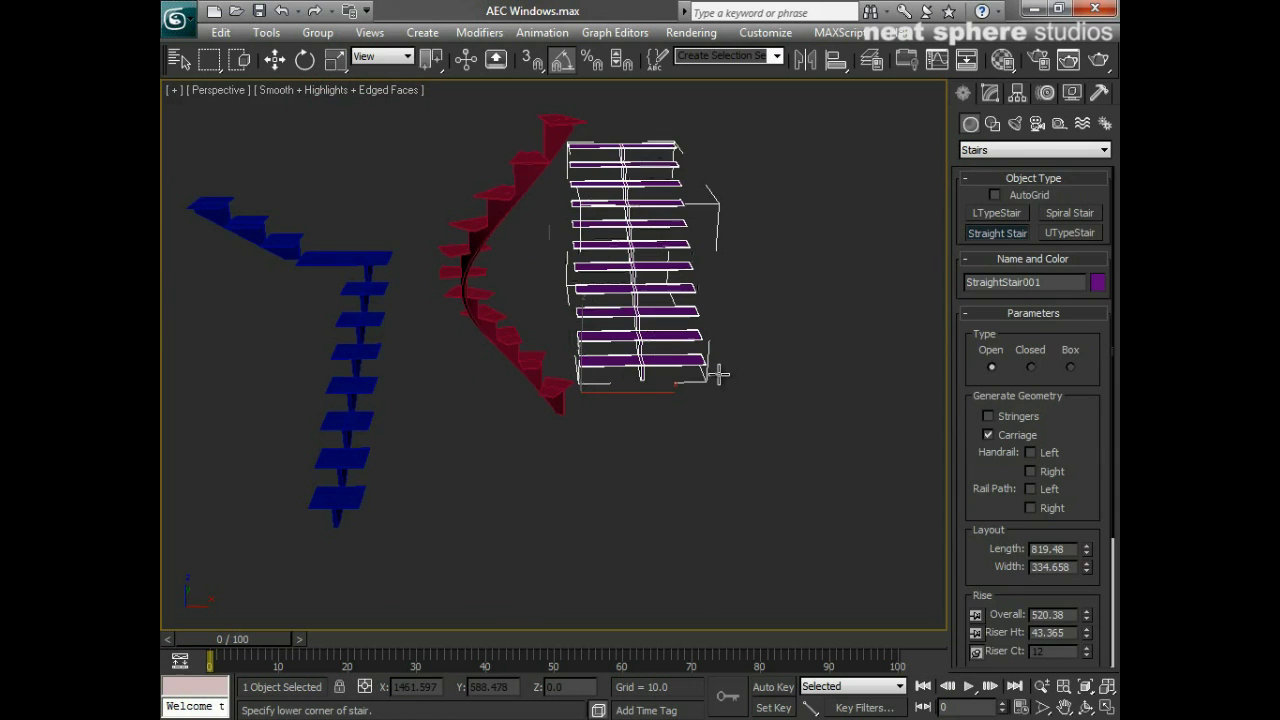
Step: Create a U-type stair beside the straight stair, with both lengths about 553 and an offset of about 480
left_click(1047, 232)
middle_click_drag(797, 410, 545, 483)
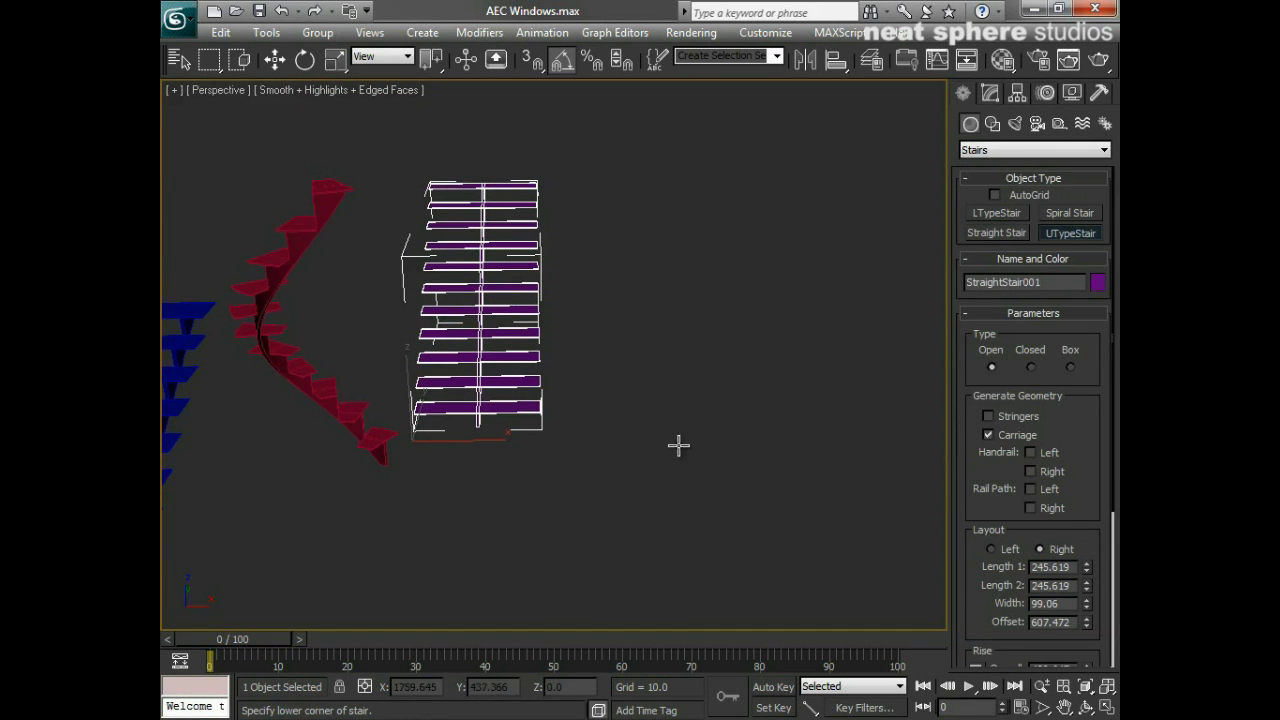
left_click_drag(606, 448, 819, 443)
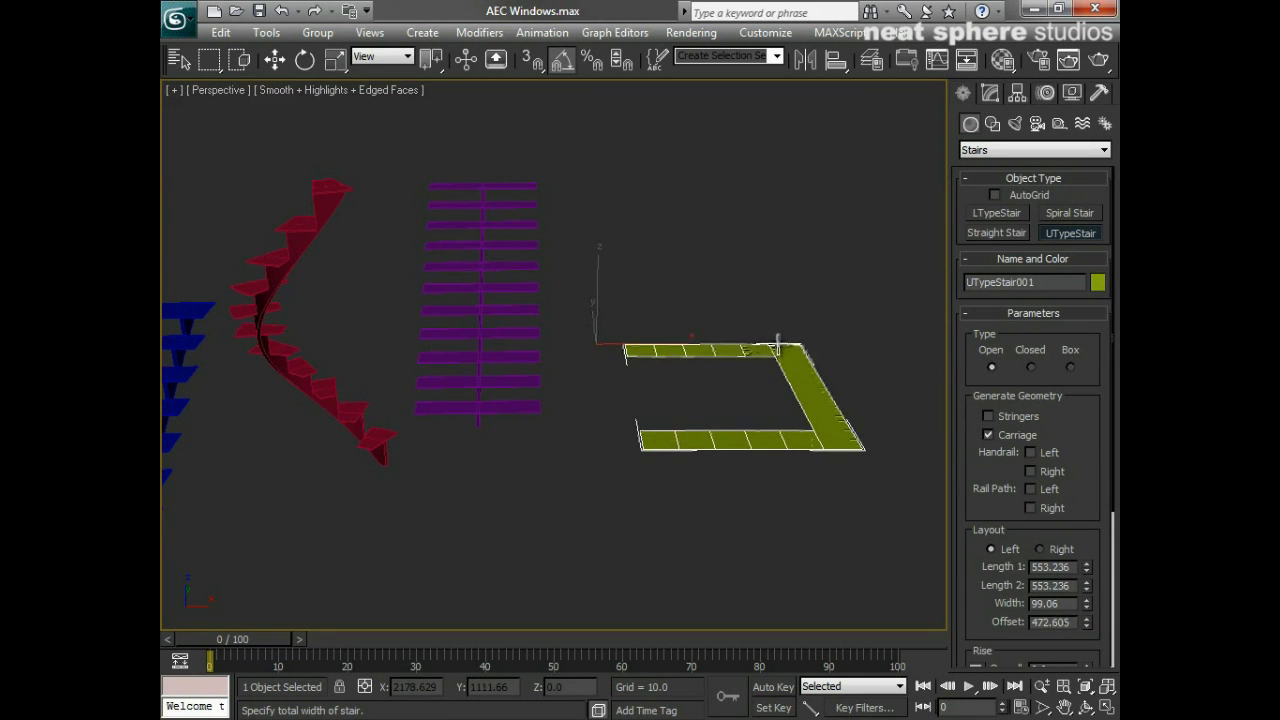
left_click(777, 345)
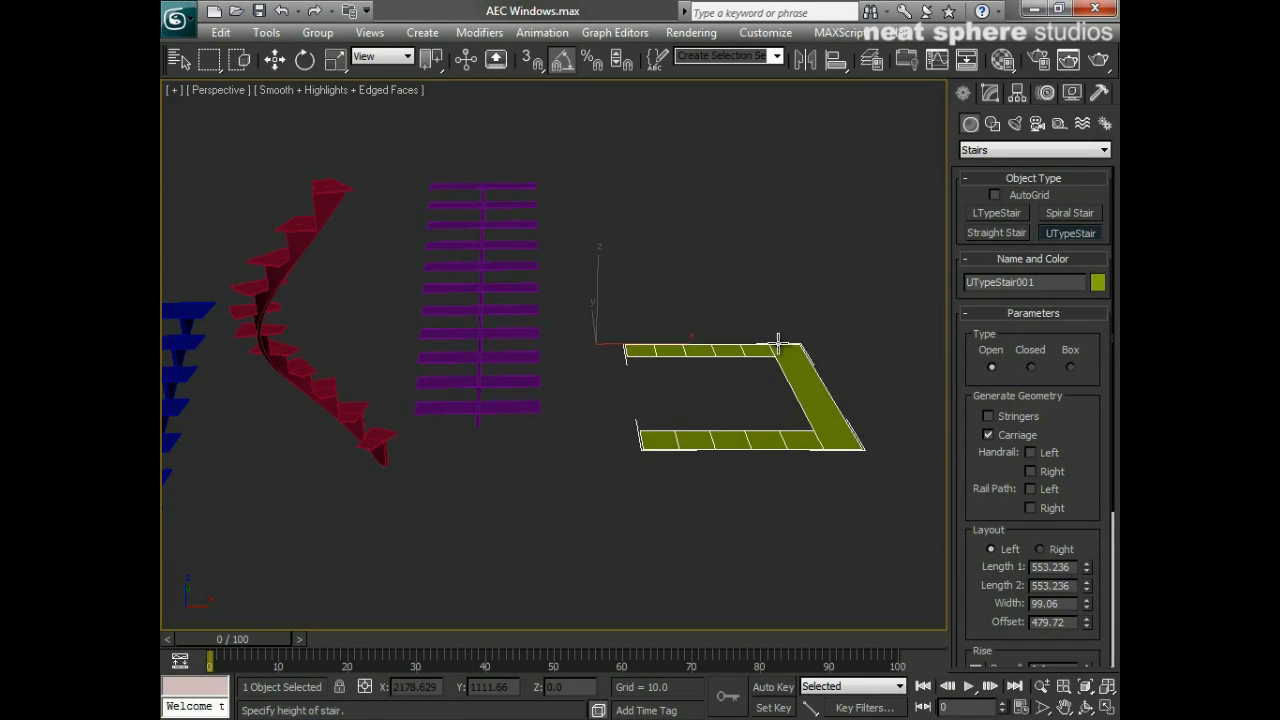
left_click(751, 185)
mouse_move(775, 524)
middle_mouse_down("alt")
mouse_move(629, 516)
mouse_move(760, 515)
middle_mouse_up("alt")
Step: Move the spiral stair clear of the other stairs, to about X 1296, Y -132
key("alt+z")
left_click_drag(600, 400, 584, 444)
middle_click_drag(430, 477, 546, 502)
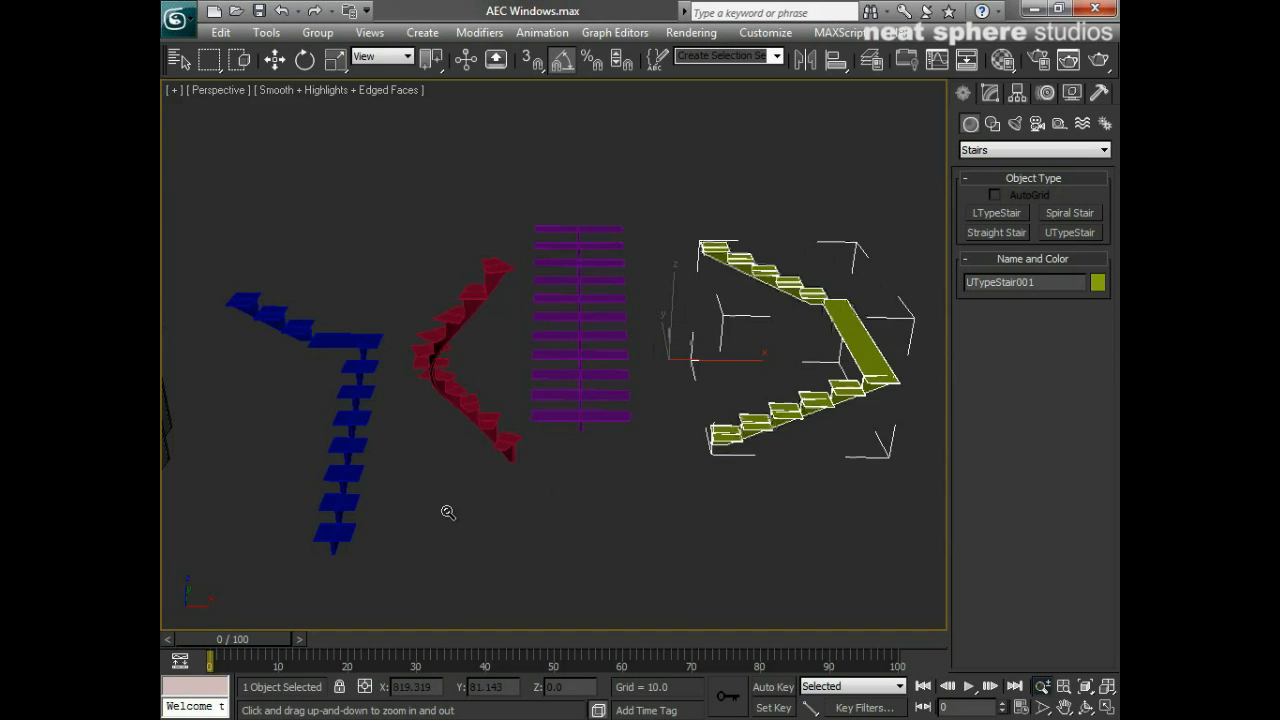
left_click_drag(423, 377, 440, 334)
right_click(431, 423)
left_click(432, 425)
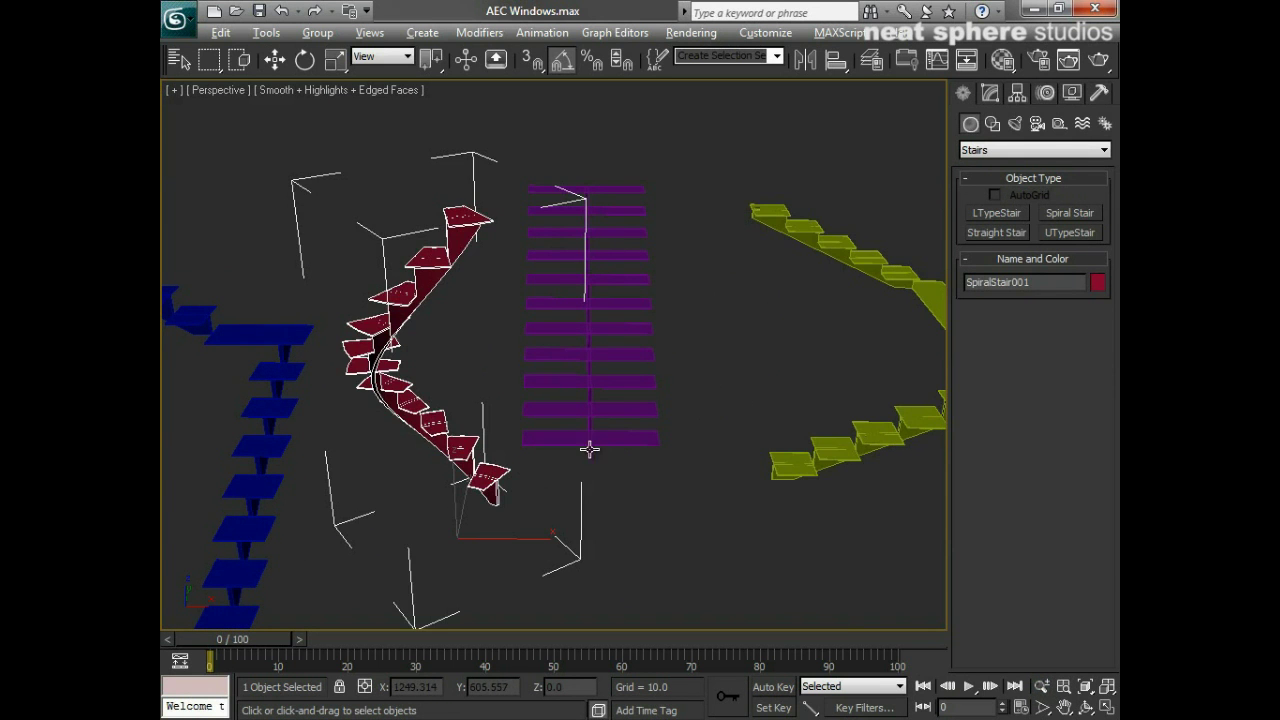
middle_click_drag(589, 449, 698, 463, "alt")
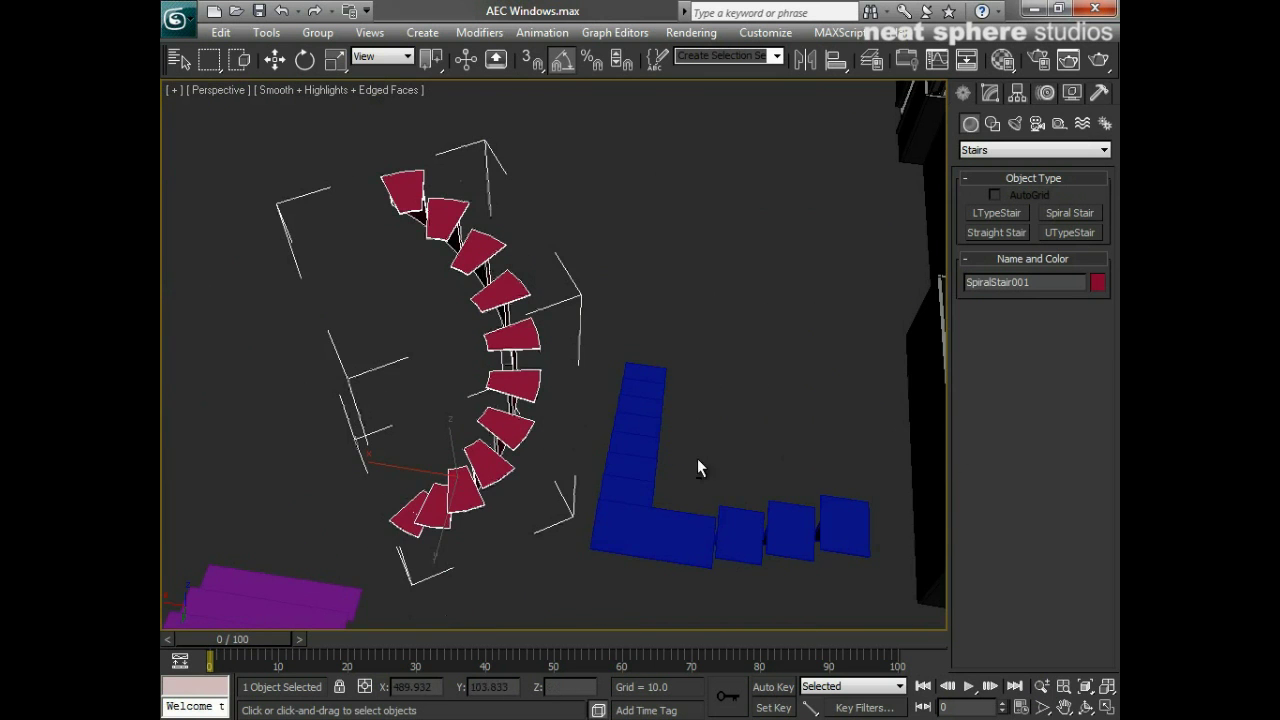
key("w")
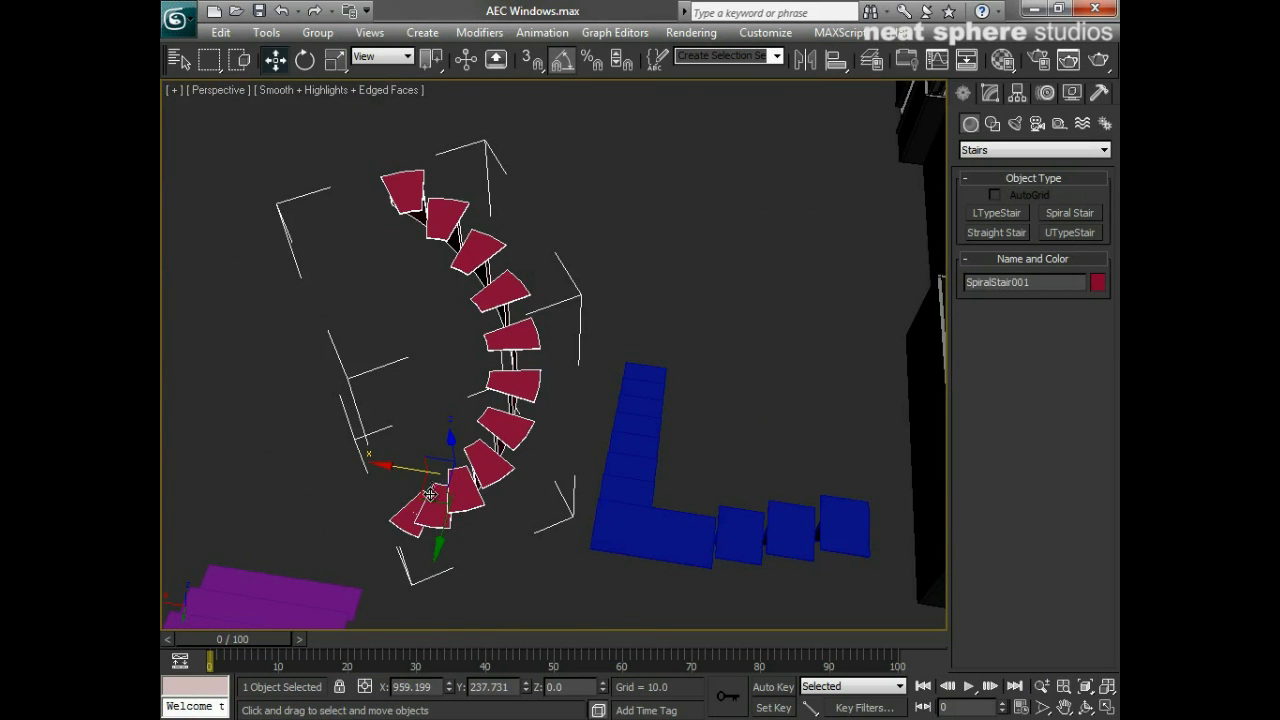
left_click_drag(434, 492, 336, 339)
middle_click_drag(394, 406, 489, 601)
middle_click_drag(427, 464, 456, 426, "alt")
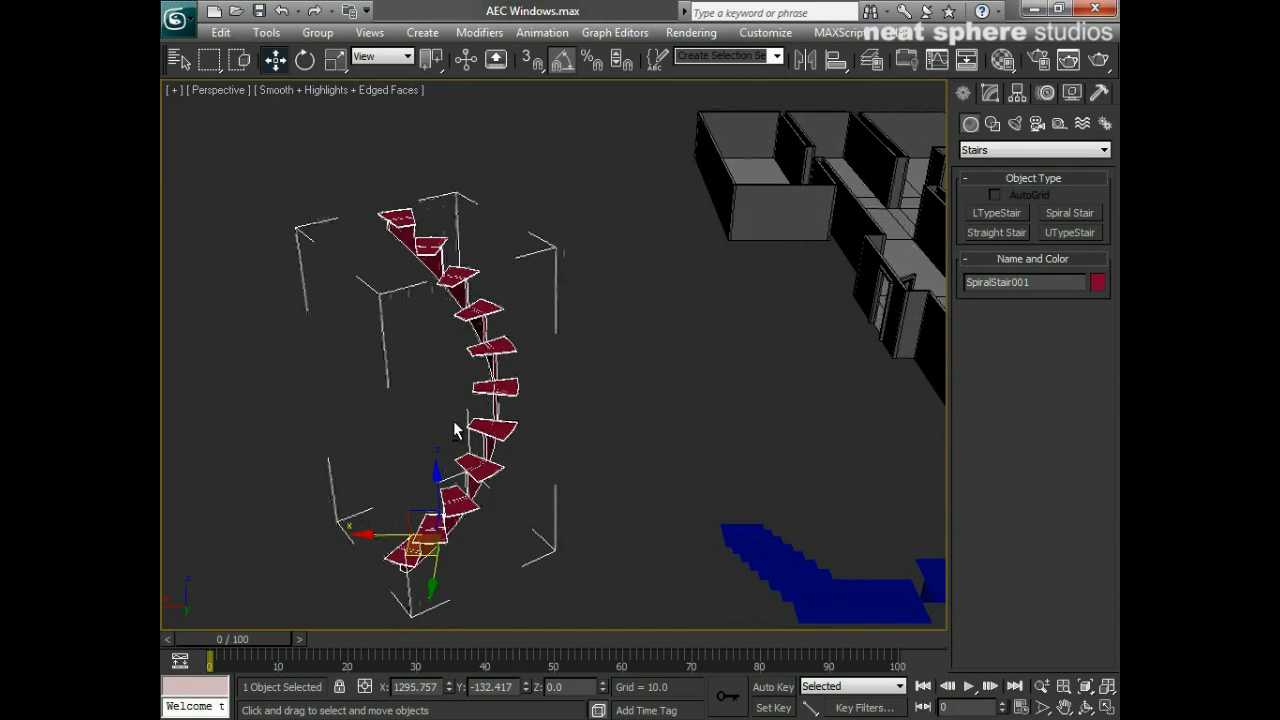
Step: Try the Closed and Box types on the spiral stair, and set its type back to Open
left_click(990, 93)
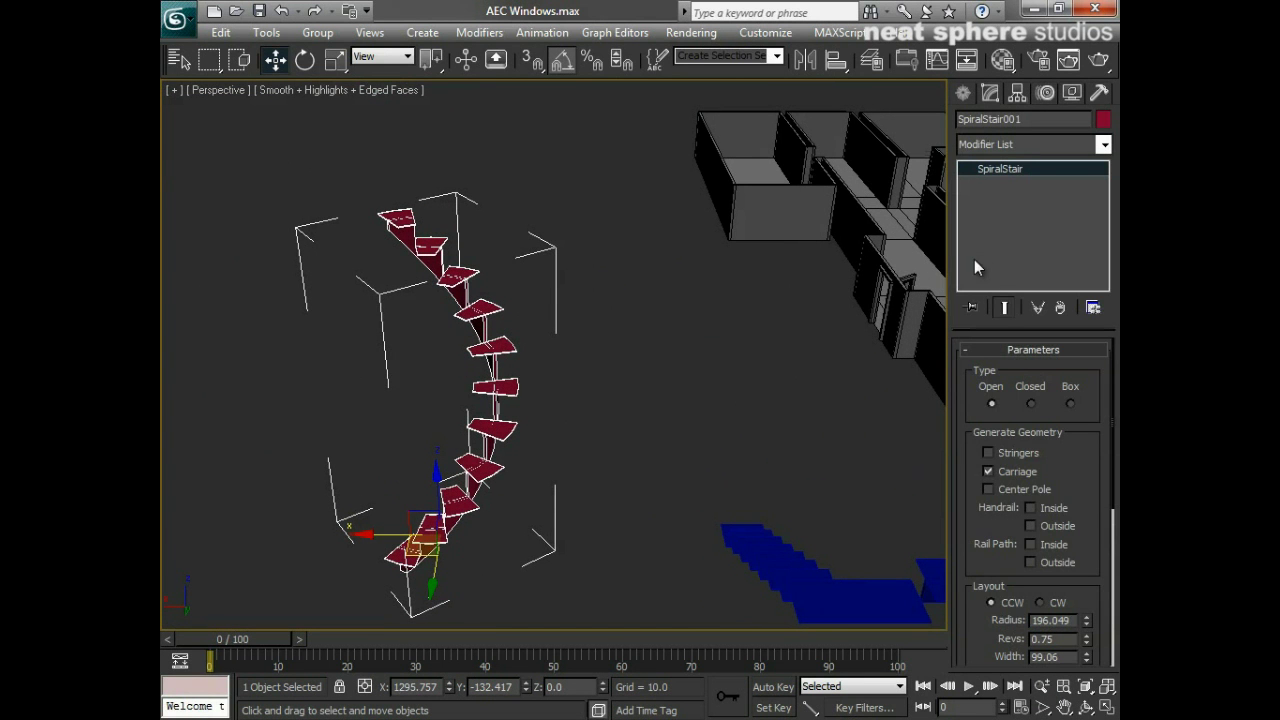
left_click_drag(978, 325, 980, 257)
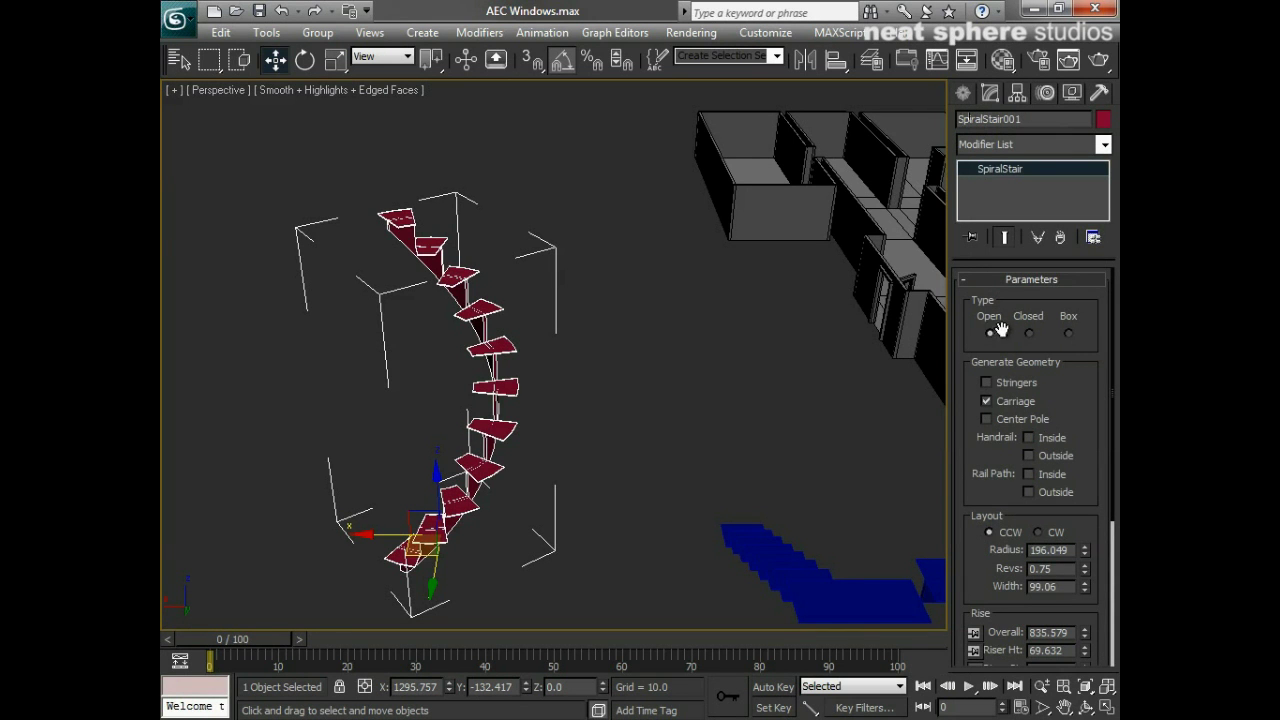
left_click(1029, 334)
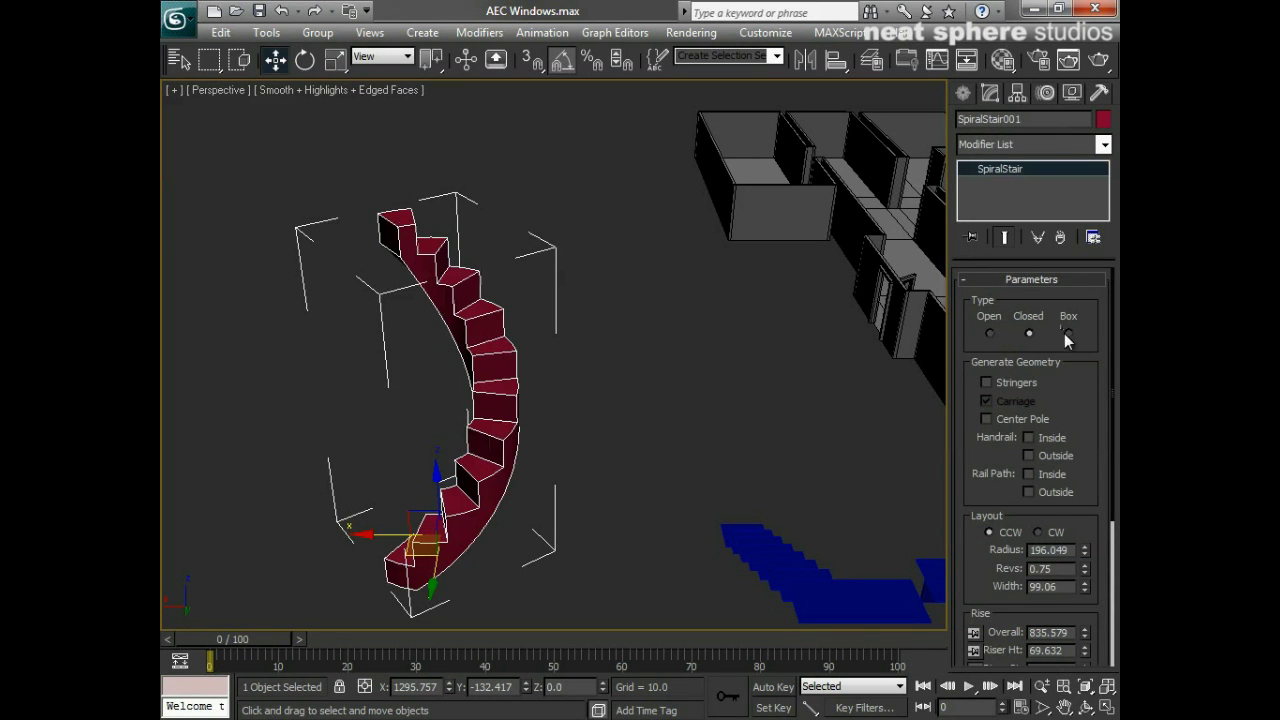
left_click(1069, 334)
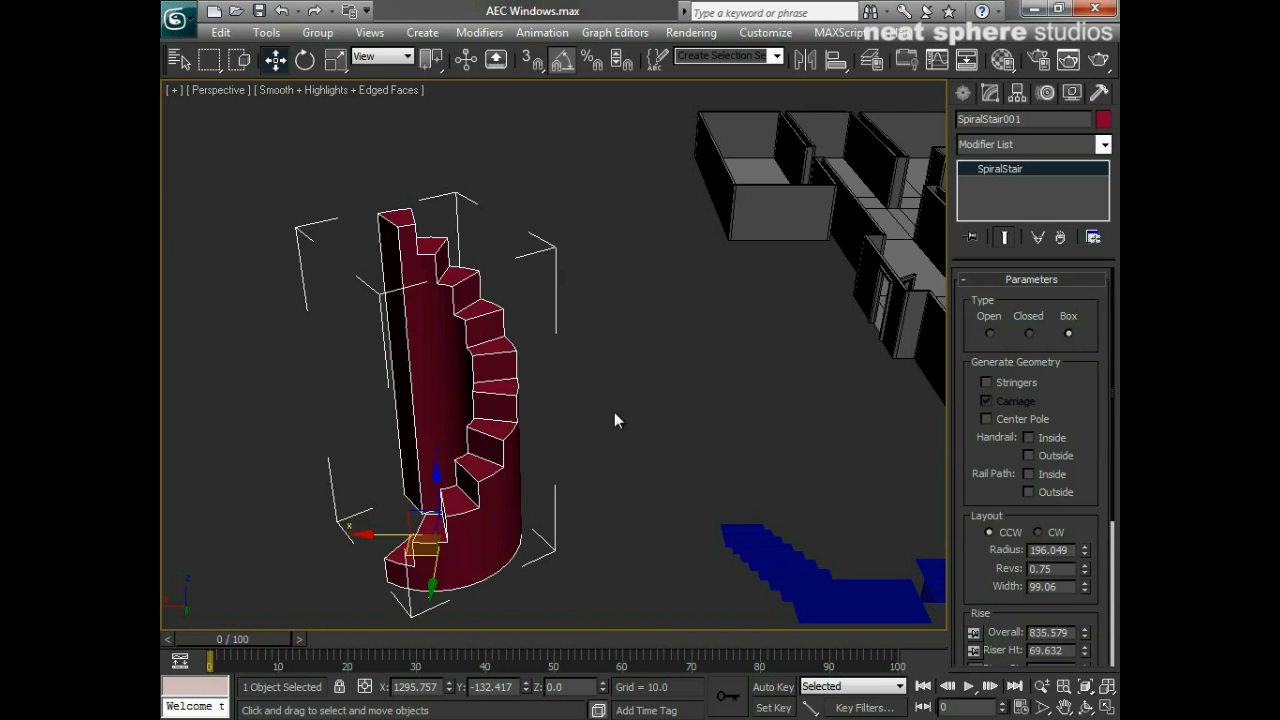
middle_click_drag(614, 412, 686, 447, "alt")
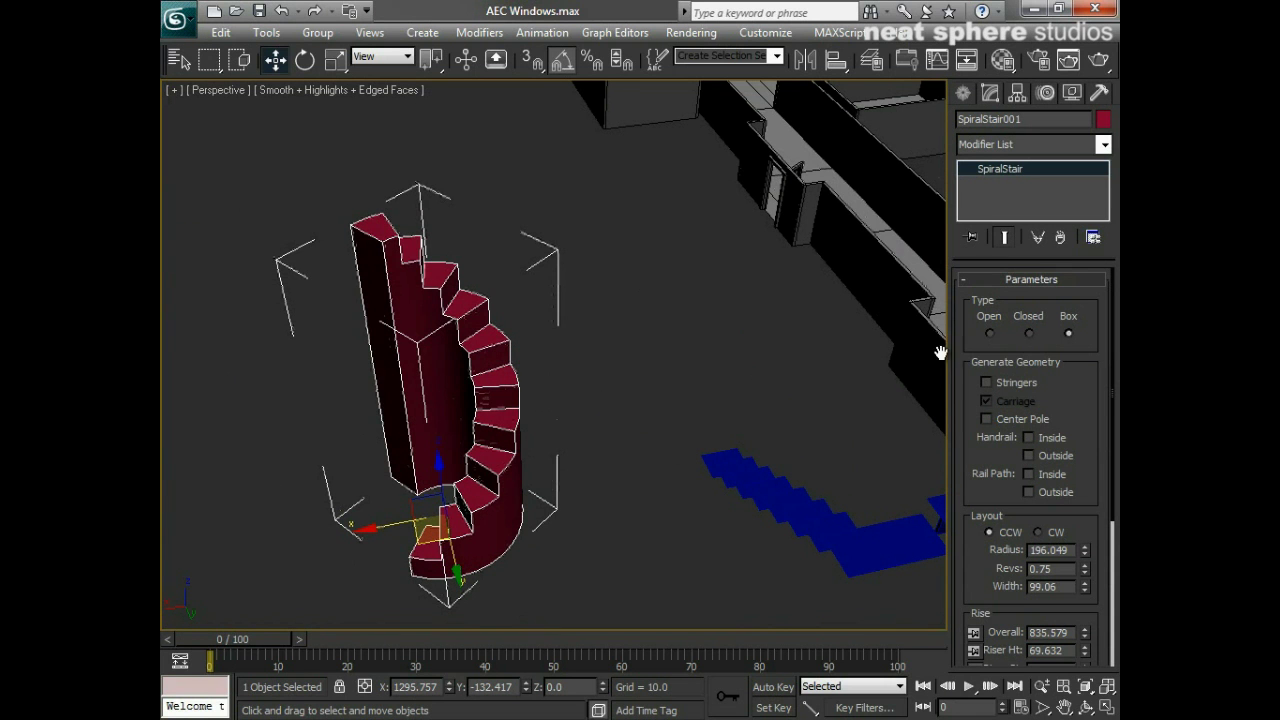
left_click(1029, 334)
middle_click_drag(597, 458, 631, 463, "alt")
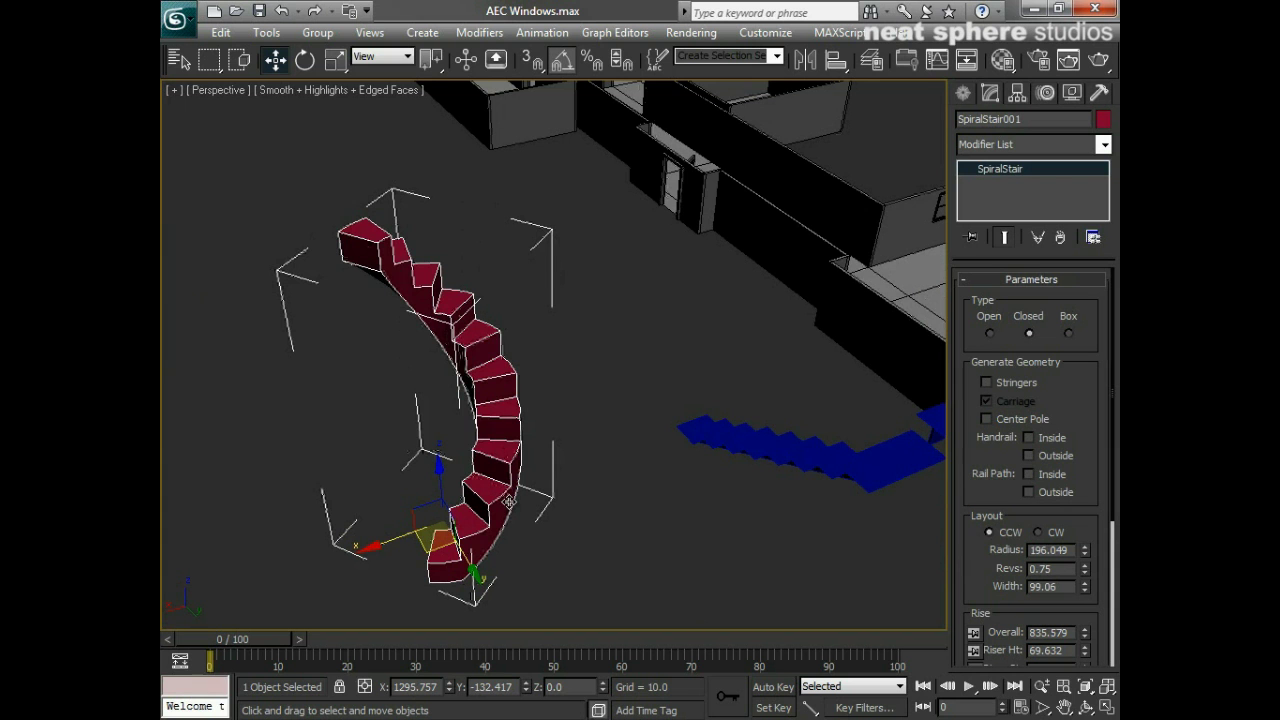
left_click(990, 334)
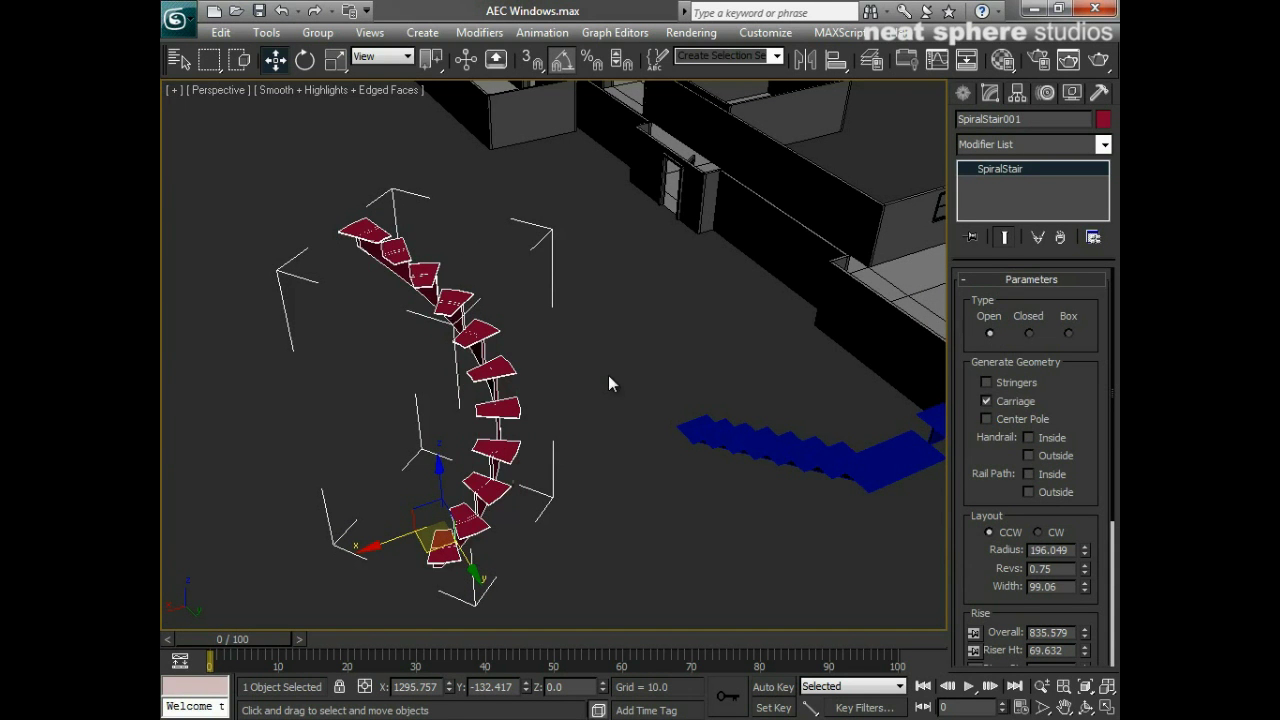
Step: Move the spiral stair into the house's large room against the side wall and rotate it to about -65 degrees around Z
middle_click_drag(604, 476, 500, 490, "alt")
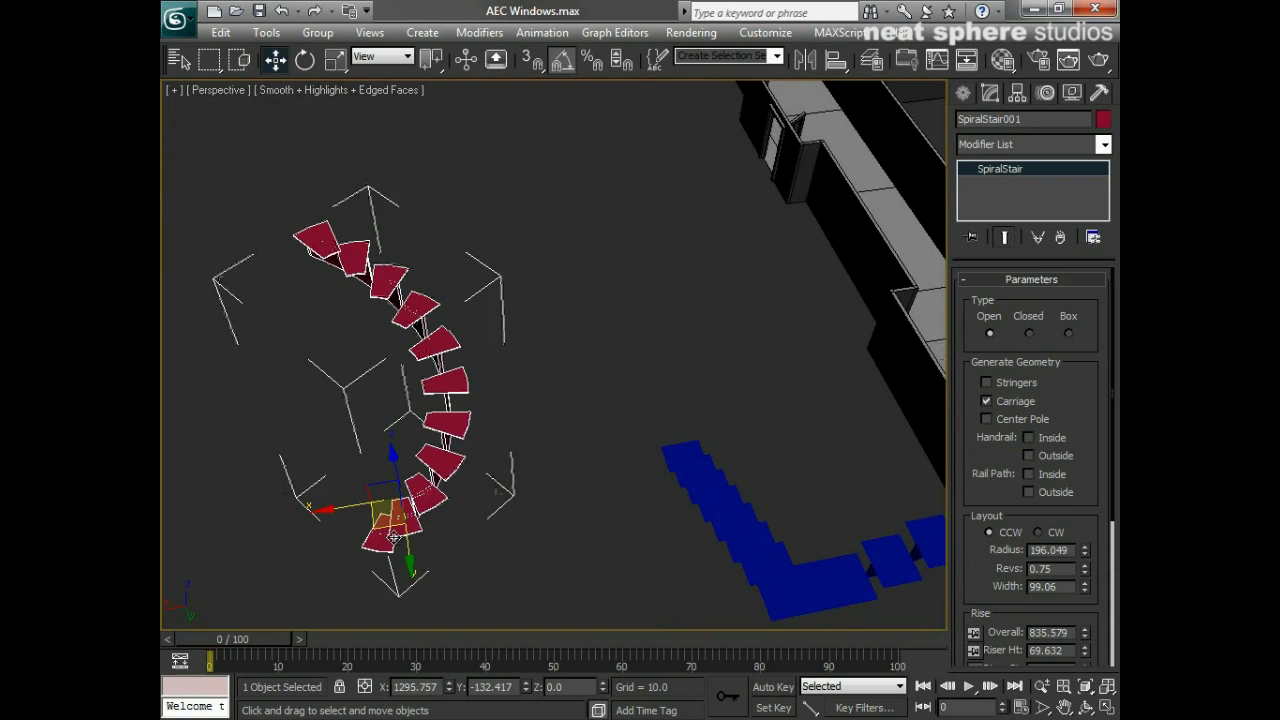
middle_click_drag(381, 527, 600, 484)
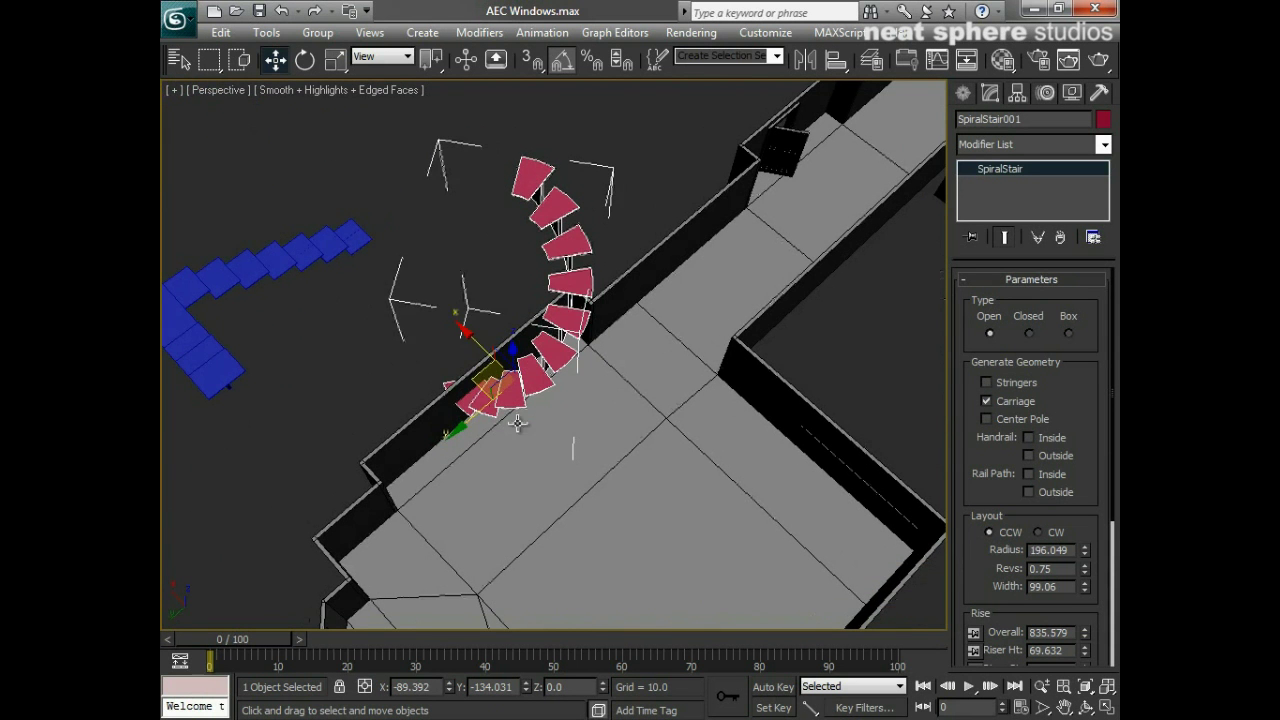
left_click_drag(488, 390, 447, 471)
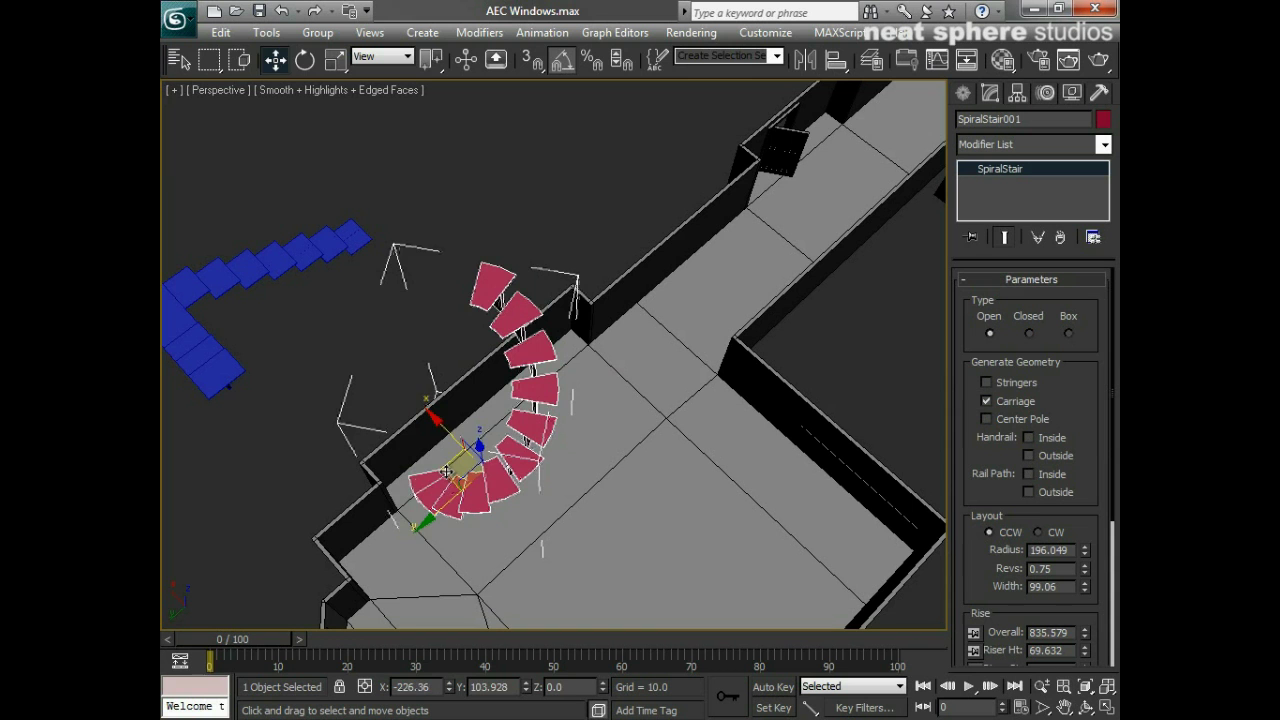
key("e")
left_click_drag(498, 537, 400, 534)
middle_click_drag(460, 514, 534, 495, "alt")
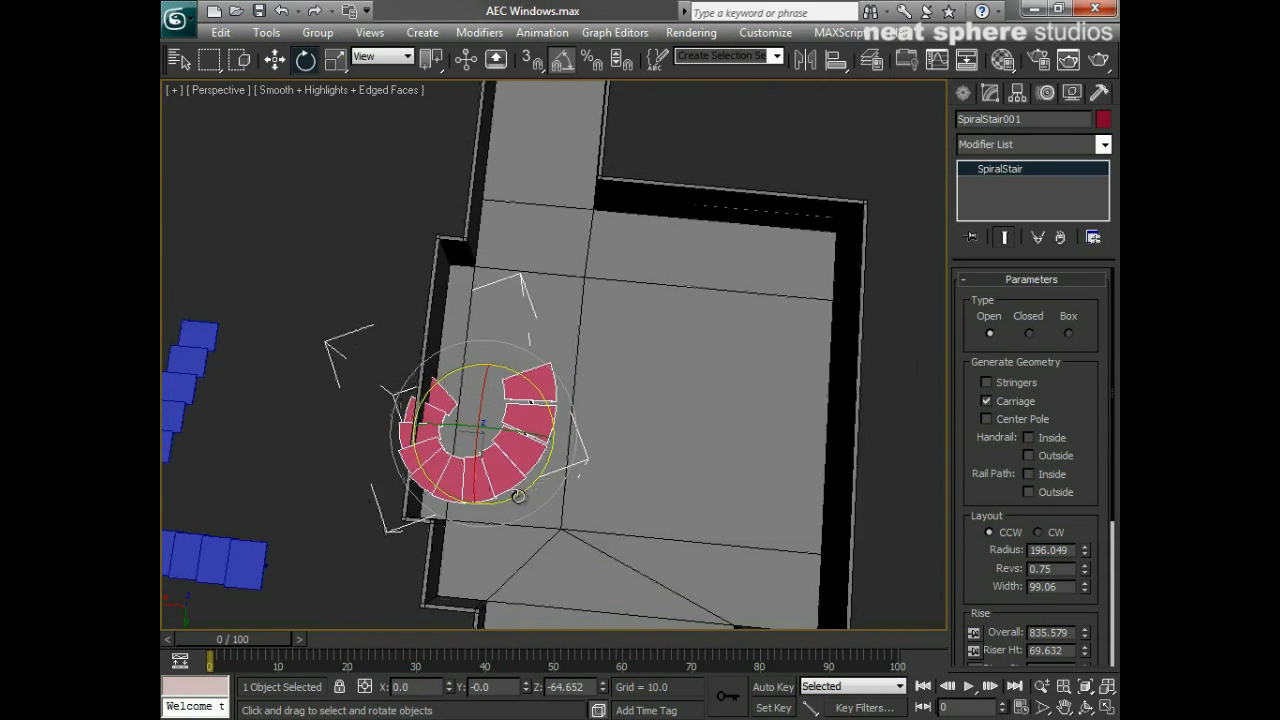
Step: Rotate the spiral stair a further 35 degrees around Z and move it to about X -298, Y 148 in the room
left_click_drag(518, 496, 537, 491)
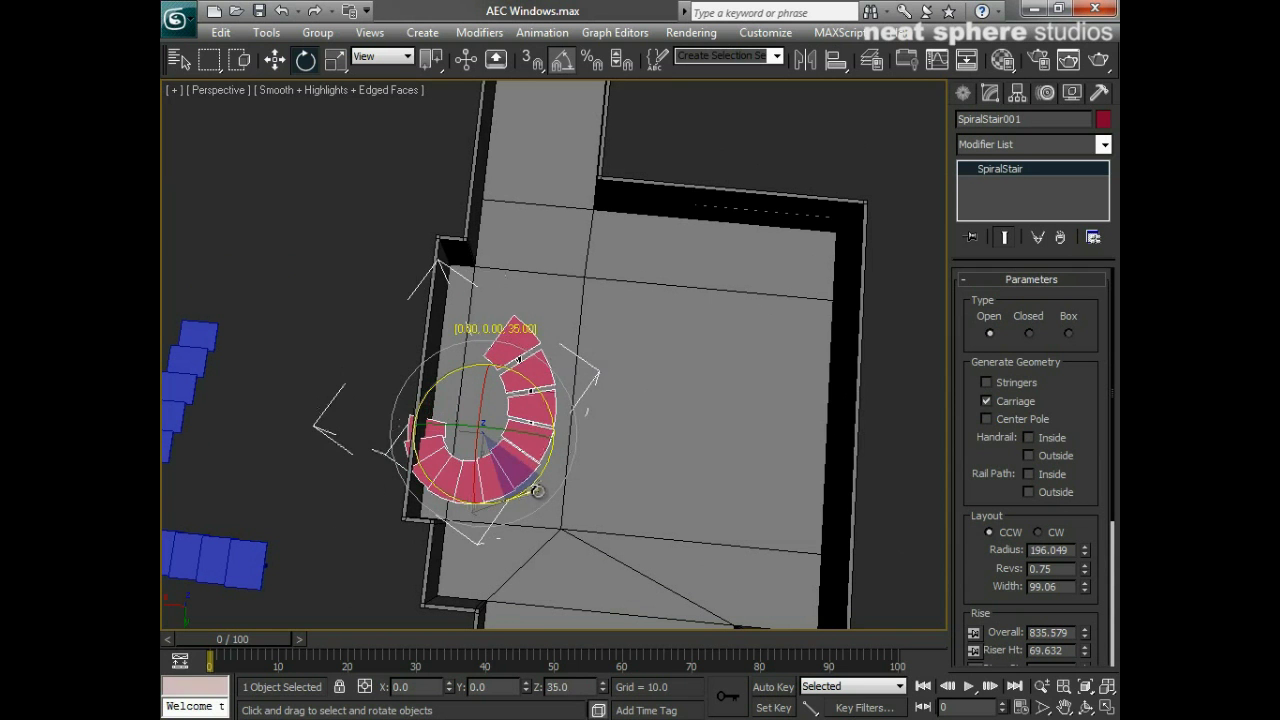
key("w")
left_click_drag(452, 459, 476, 478)
middle_click_drag(588, 517, 405, 384, "alt")
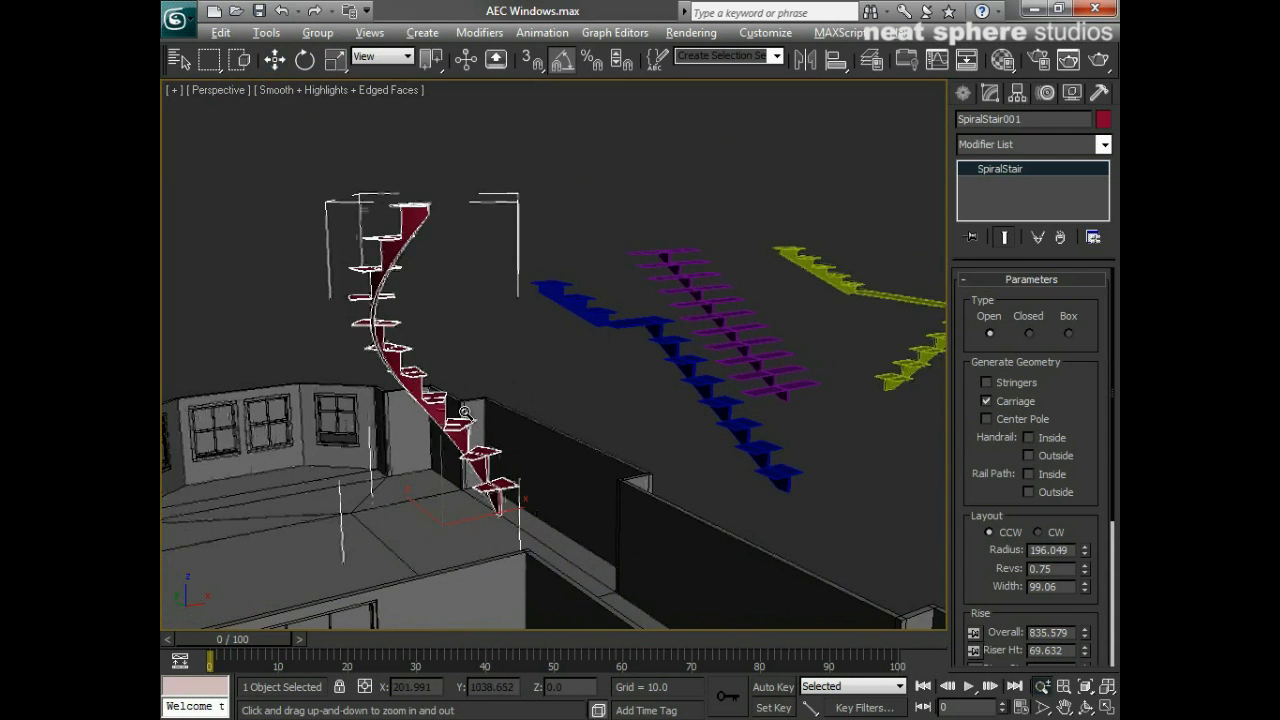
left_click_drag(472, 420, 484, 375)
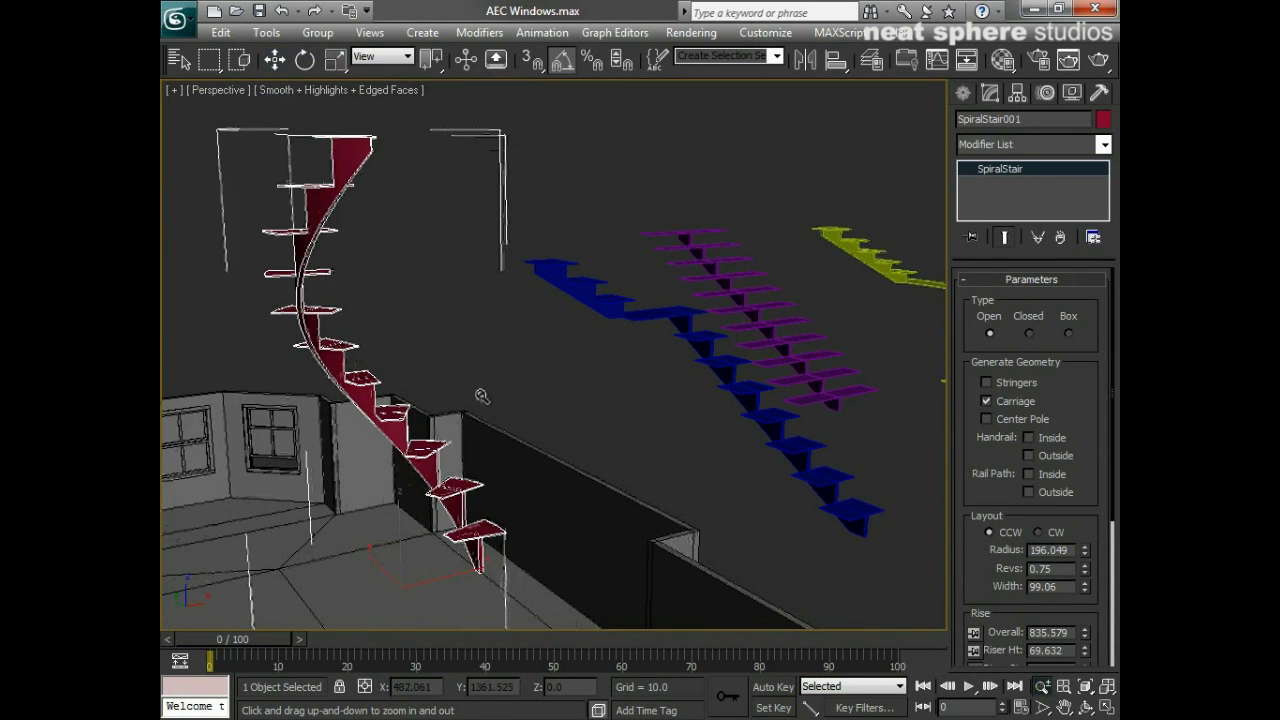
middle_click_drag(481, 396, 553, 383)
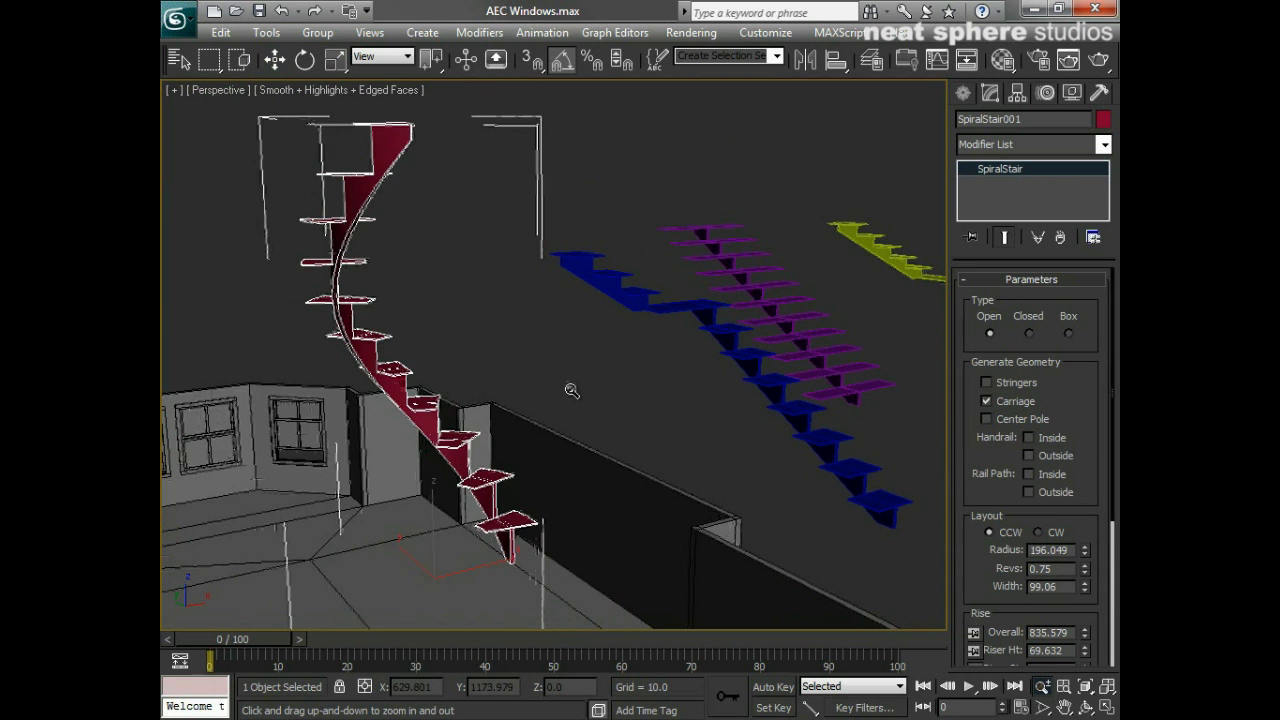
middle_click_drag(419, 320, 535, 339, "alt")
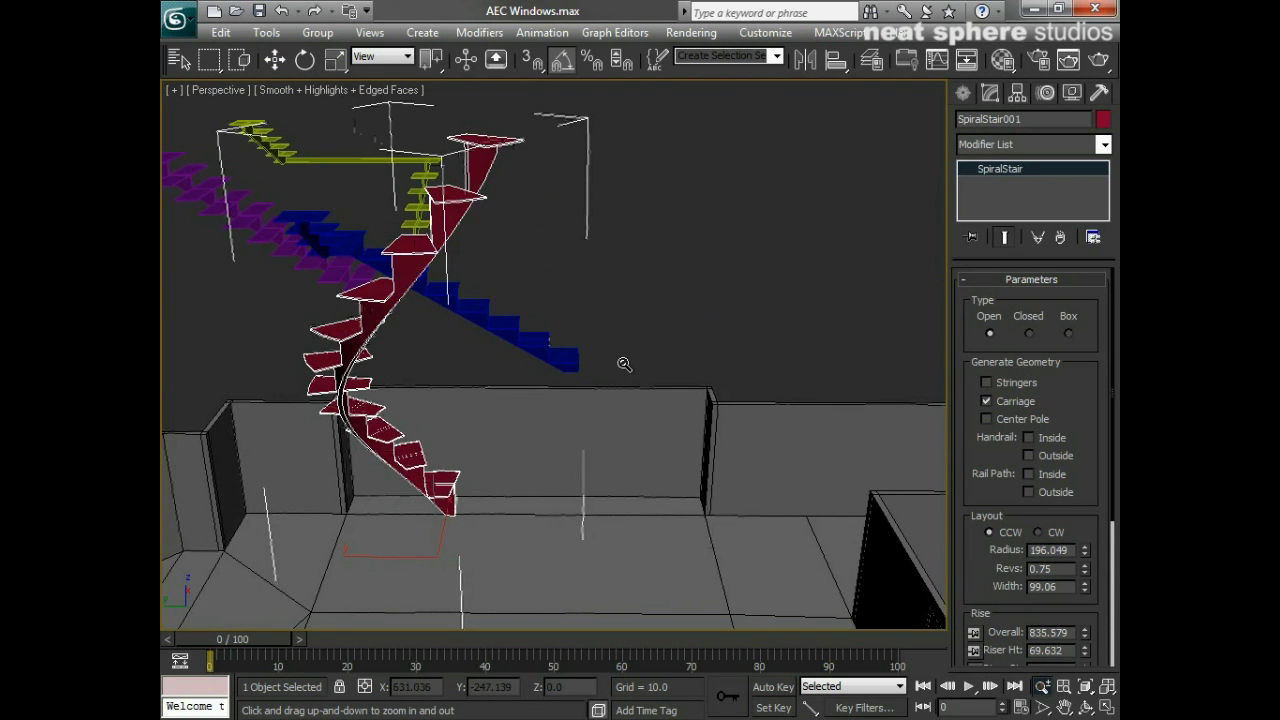
Step: Expand the spiral stair's center pole settings and turn on its stringers
scroll(977, 450, "down", 2)
scroll(980, 440, "down", 1)
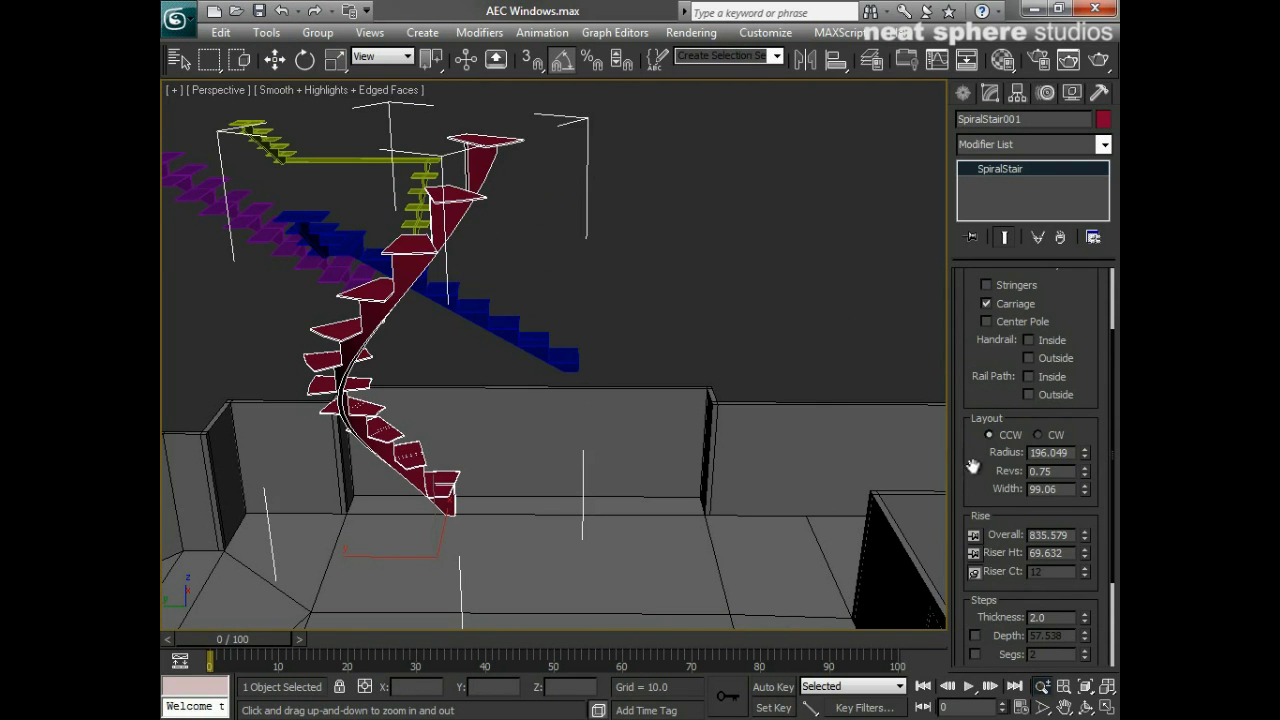
scroll(973, 466, "up", 3)
scroll(972, 500, "down", 6)
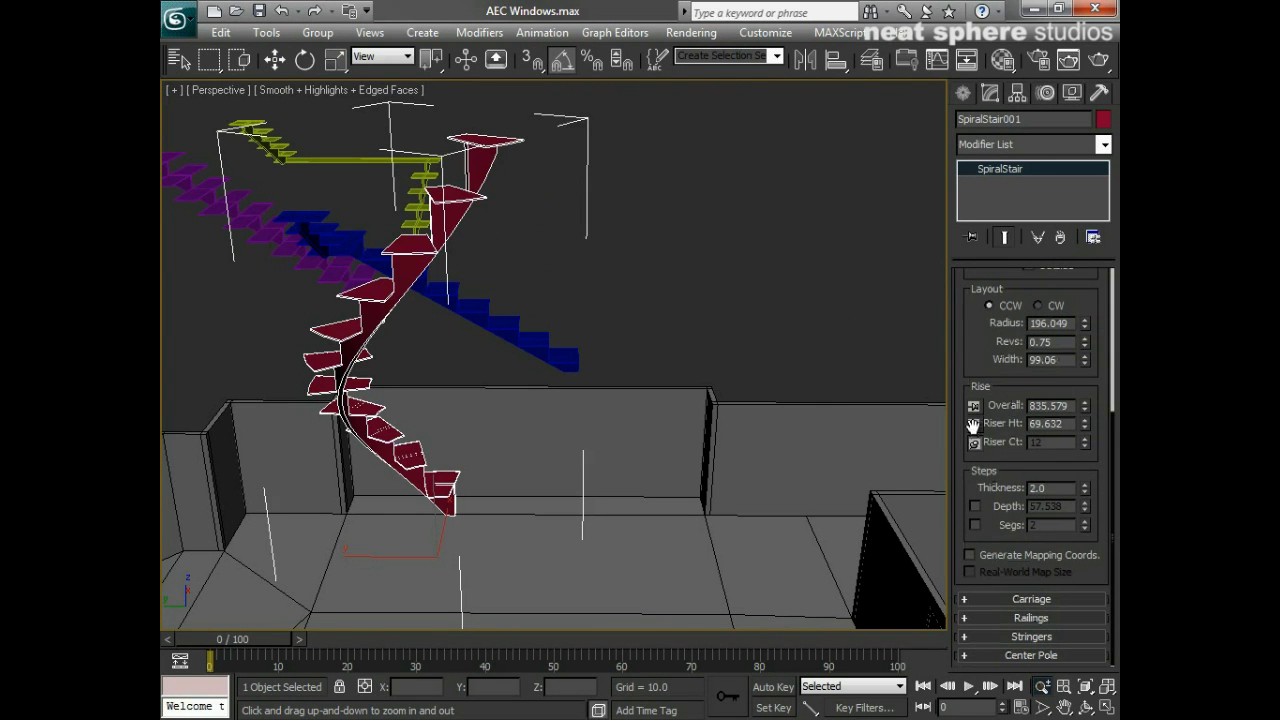
left_click(1032, 655)
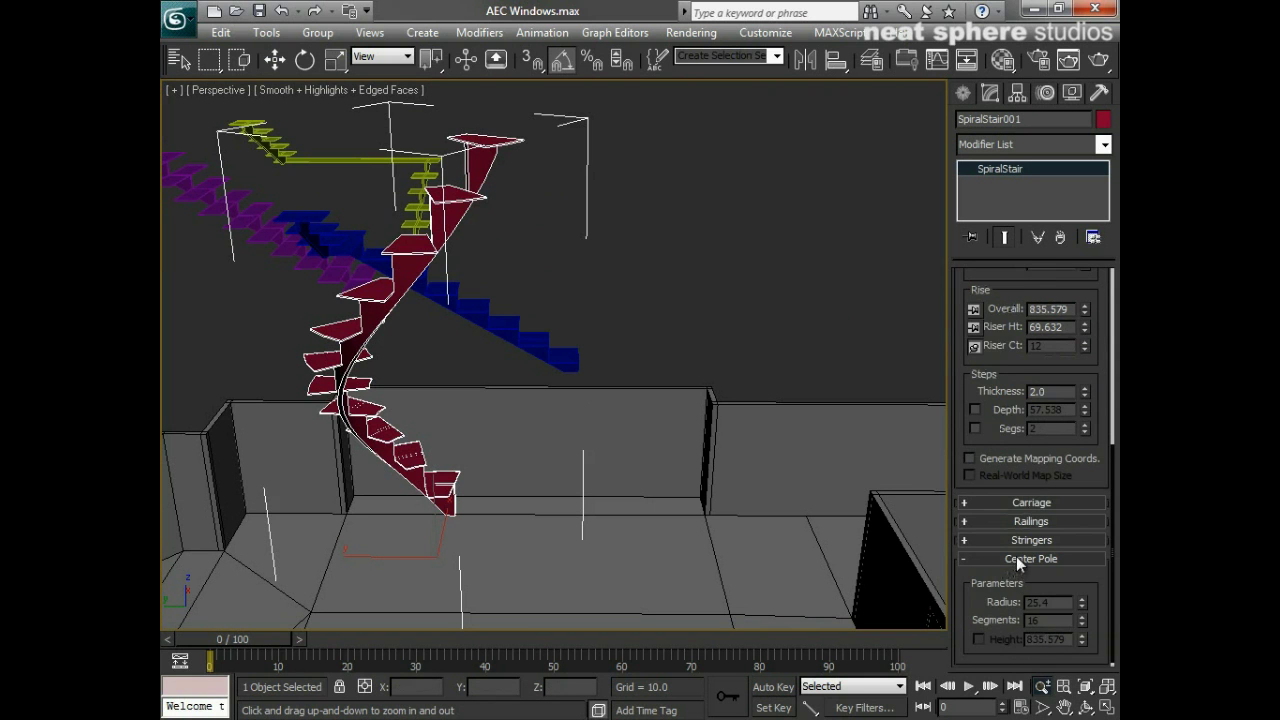
scroll(1016, 556, "up", 4)
left_click_drag(981, 368, 982, 563)
left_click(990, 381)
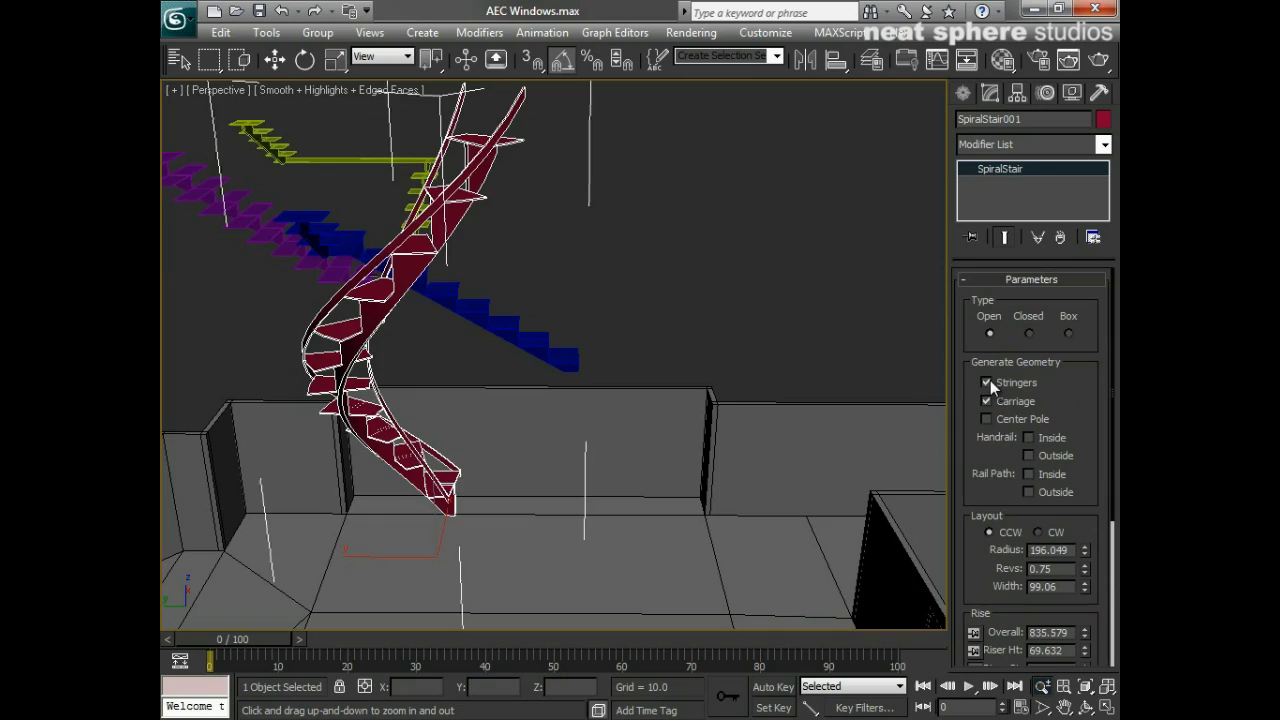
middle_click_drag(445, 424, 900, 410, "alt")
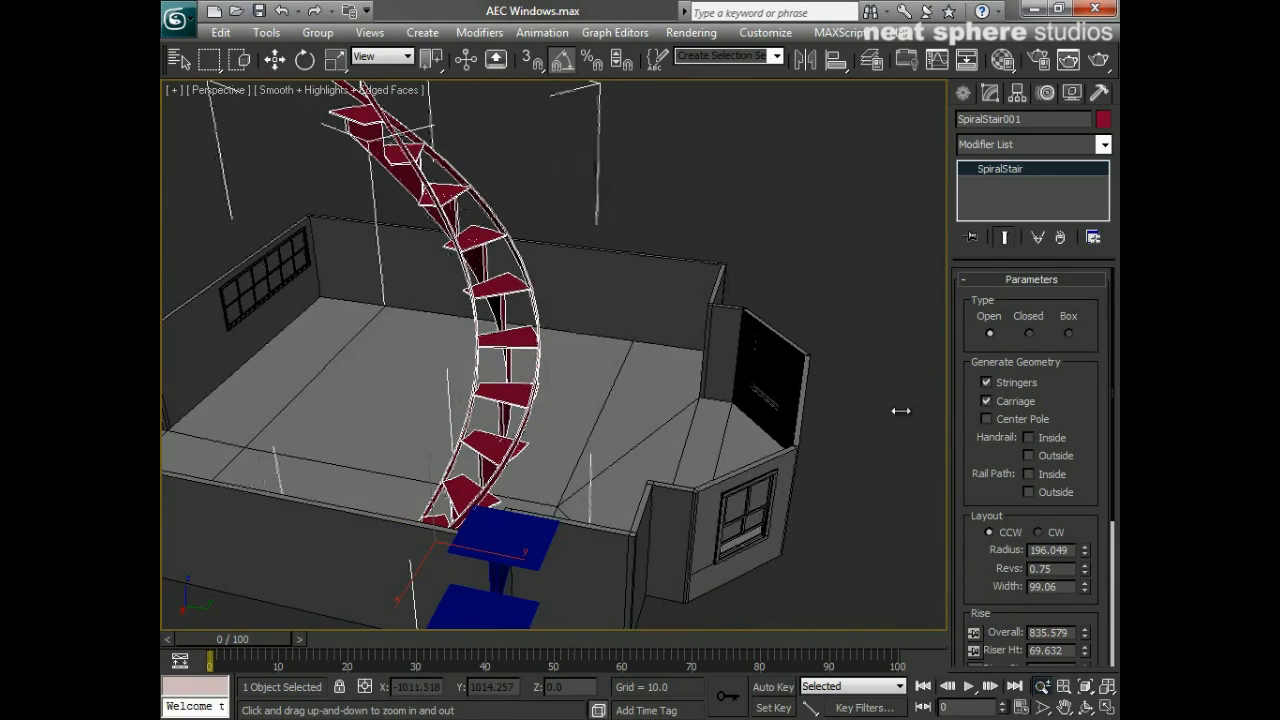
Step: Add a center pole, inside and outside handrails, and an inside rail path to the spiral stair
left_click(986, 418)
middle_click_drag(710, 410, 570, 420, "alt")
left_click(1029, 437)
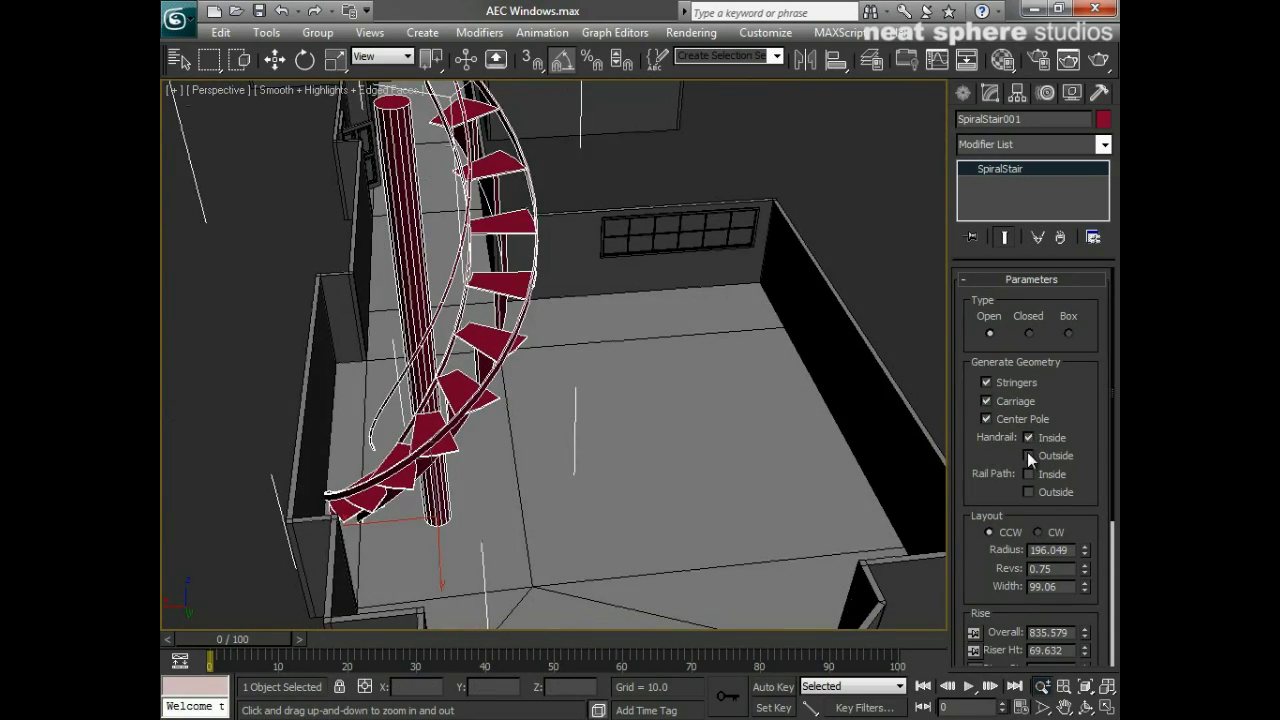
left_click(1029, 455)
scroll(576, 470, "up", 1)
middle_click_drag(576, 470, 314, 420, "alt")
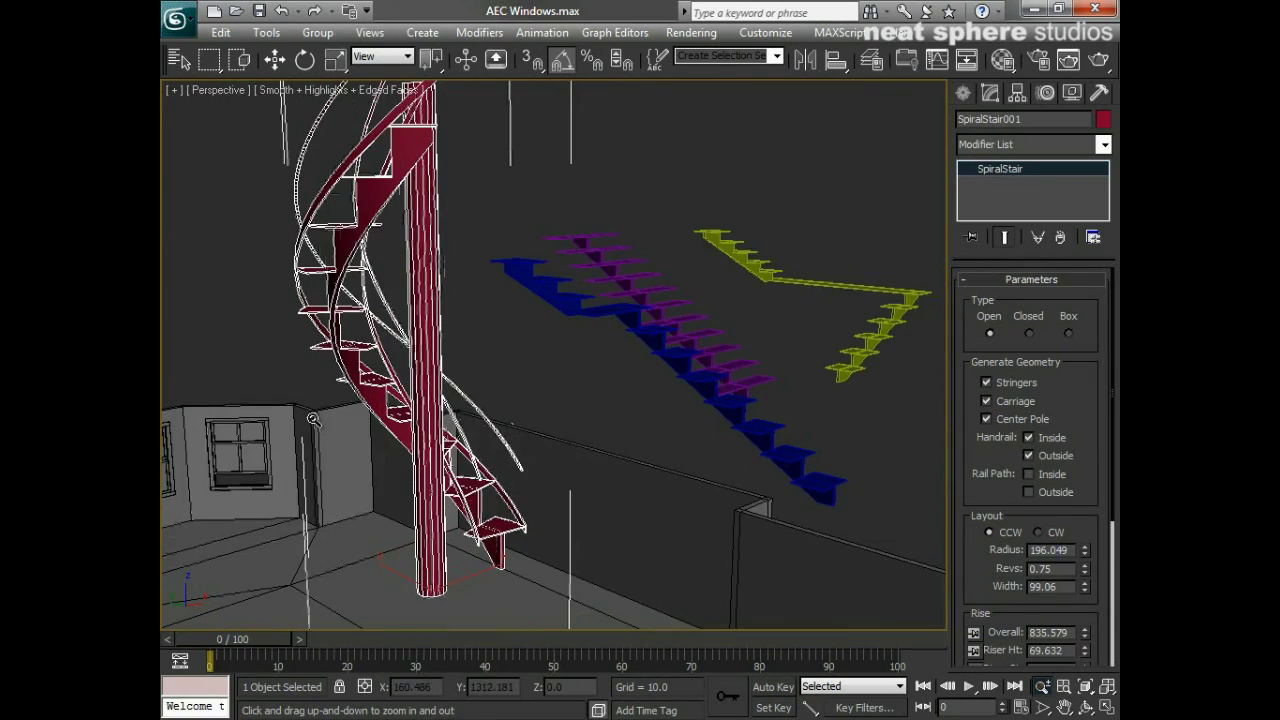
left_click(1028, 474)
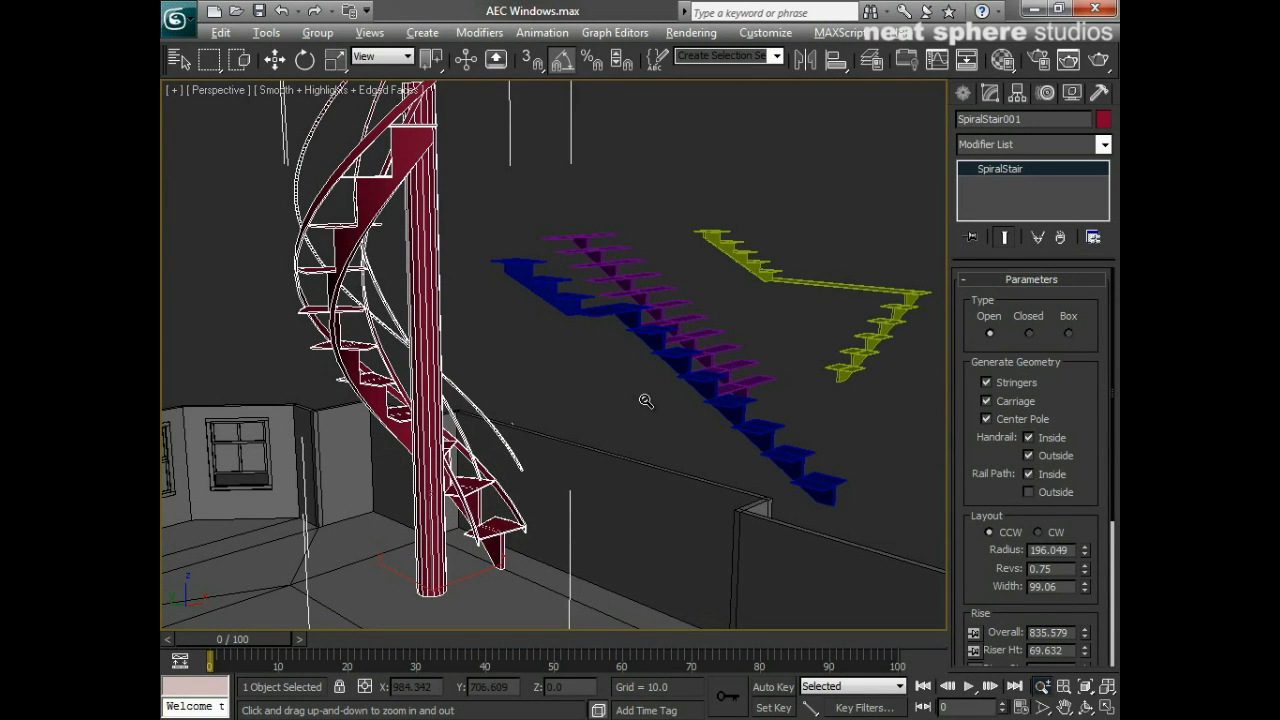
left_click_drag(590, 343, 676, 444)
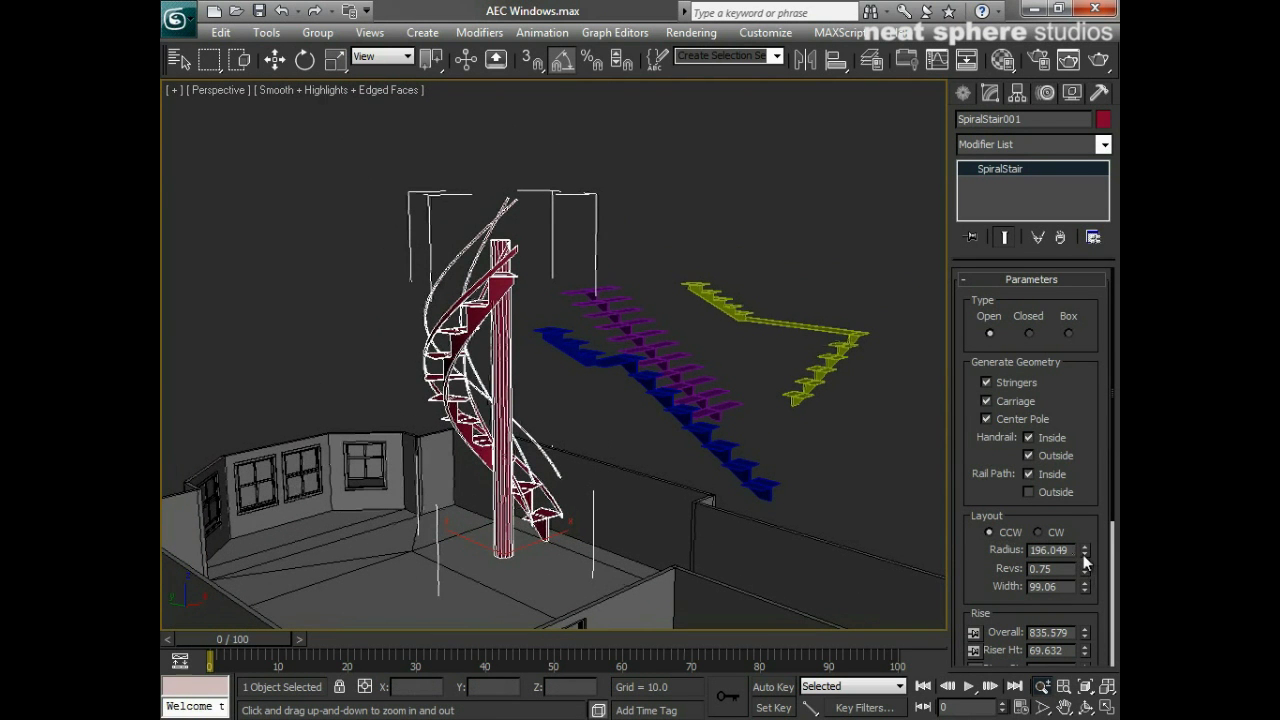
Step: Try different layout sizes on the spiral stair, ending with a radius of 190.167 and 0.735 revolutions
mouse_move(1078, 538)
left_mouse_down()
mouse_move(1078, 508)
mouse_move(1078, 552)
left_mouse_up()
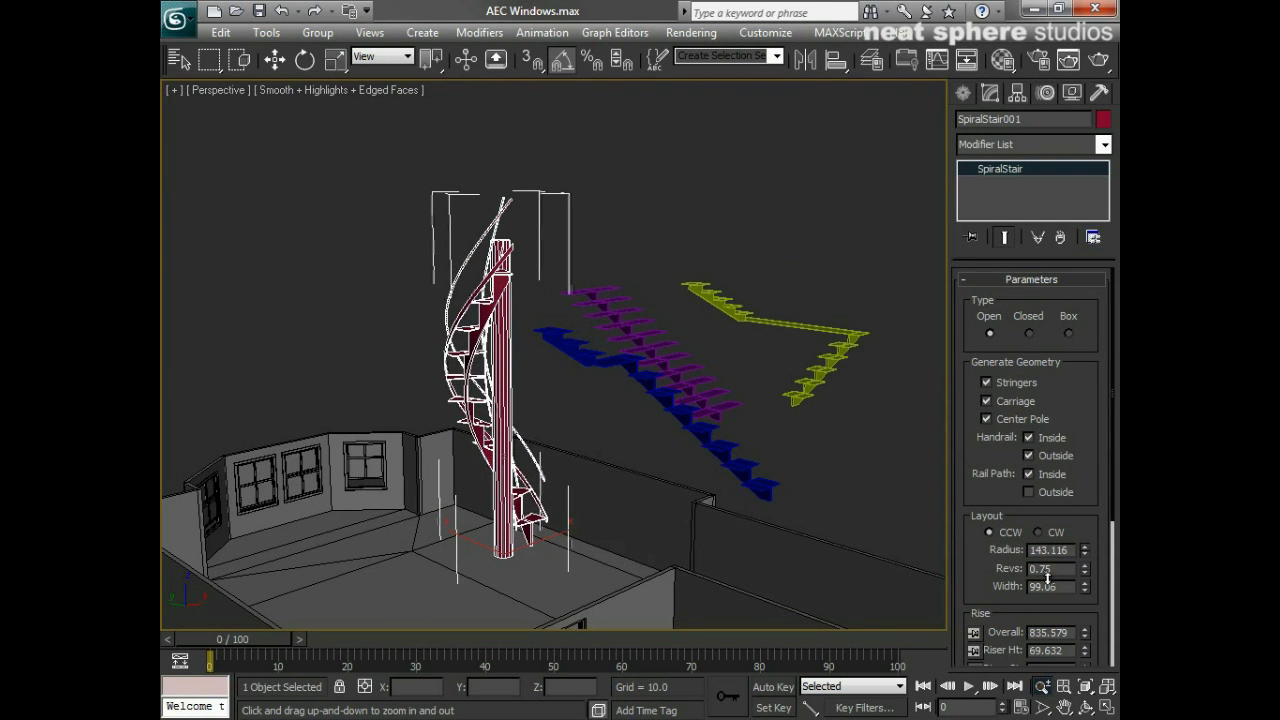
left_click_drag(1044, 570, 1056, 442)
middle_click_drag(668, 451, 823, 525, "alt")
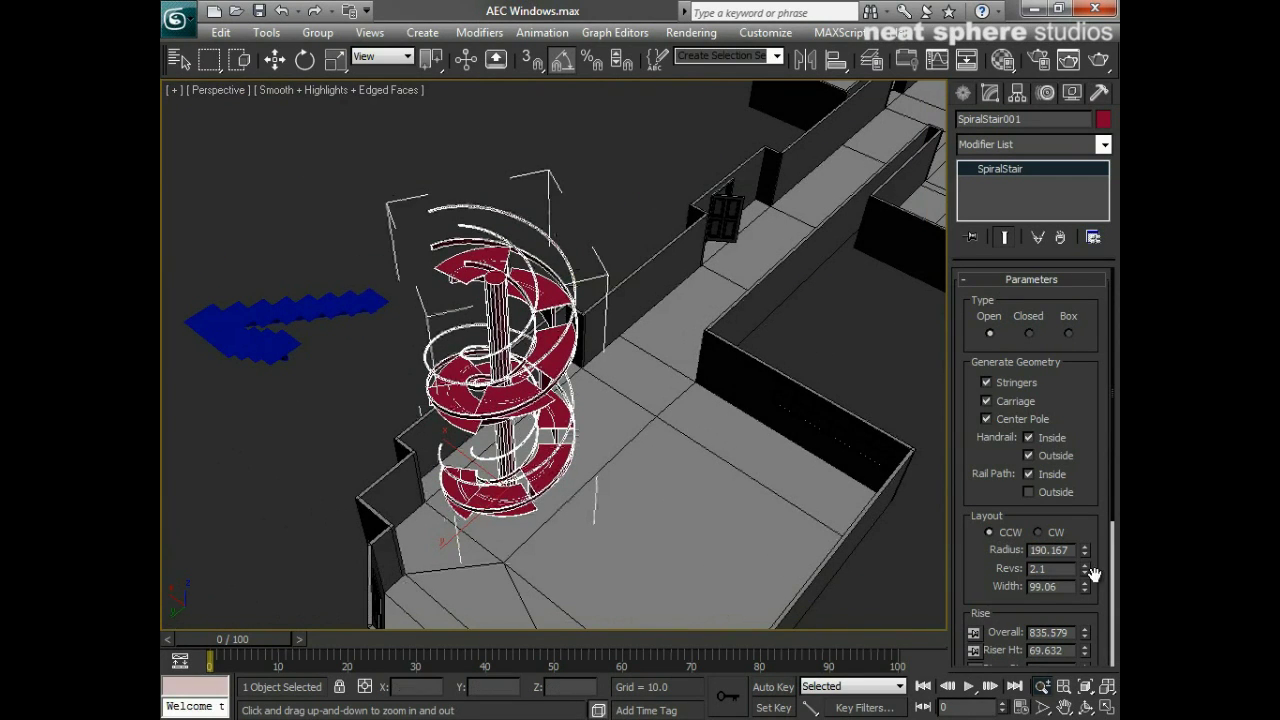
left_click_drag(1085, 568, 1076, 632)
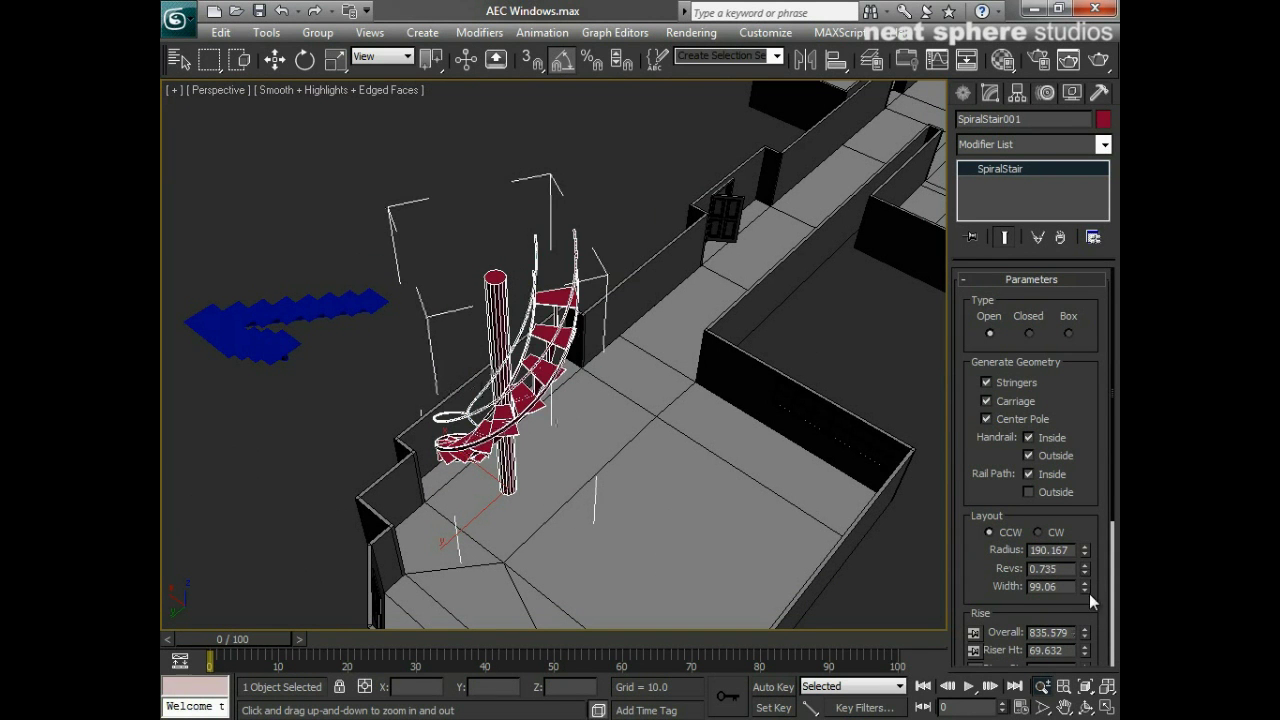
Step: Try a spiral stair width of 75.286, and set the width to 137.02
mouse_move(1084, 588)
left_mouse_down()
mouse_move(1077, 550)
mouse_move(1072, 609)
left_mouse_up()
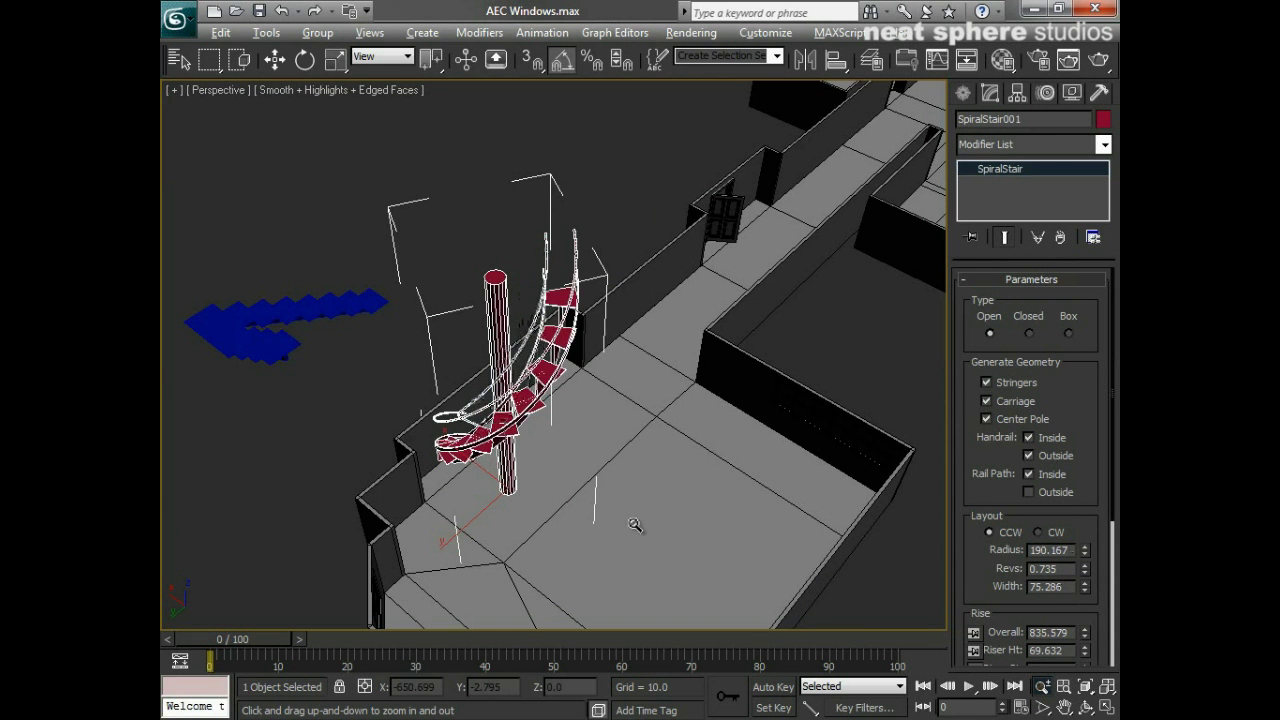
middle_click_drag(637, 526, 737, 564, "alt")
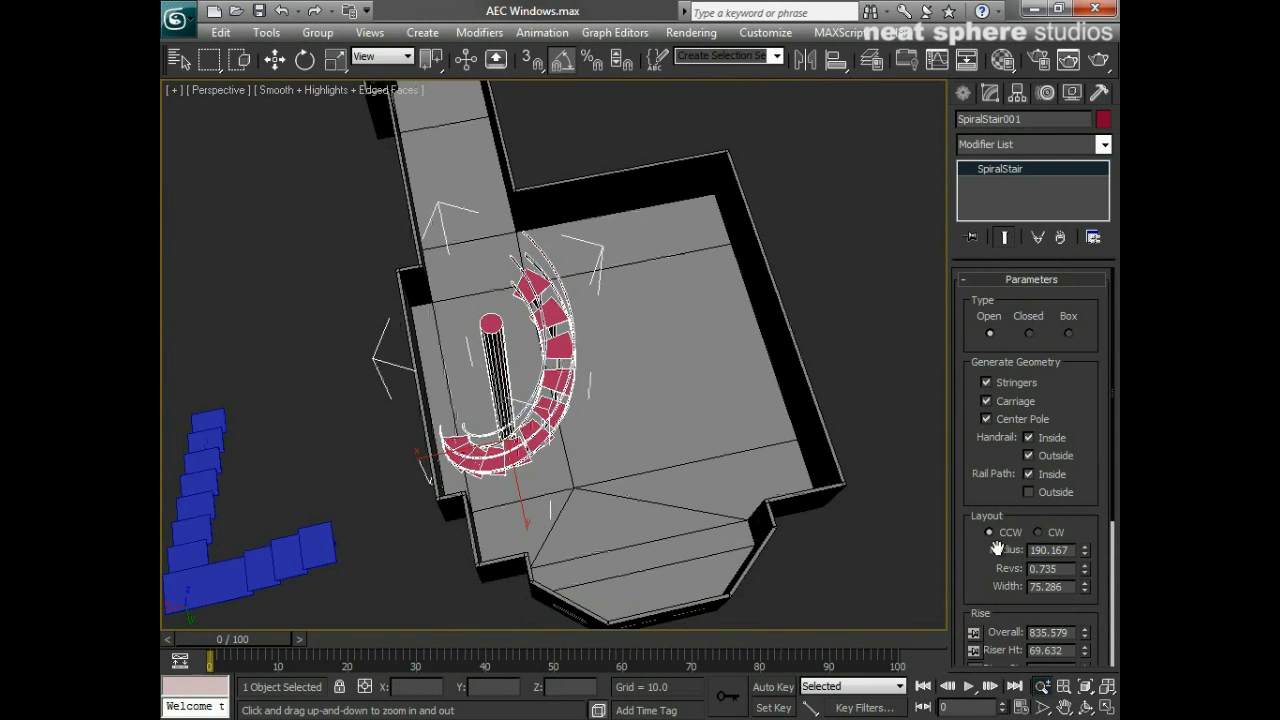
left_click_drag(1087, 597, 1064, 512)
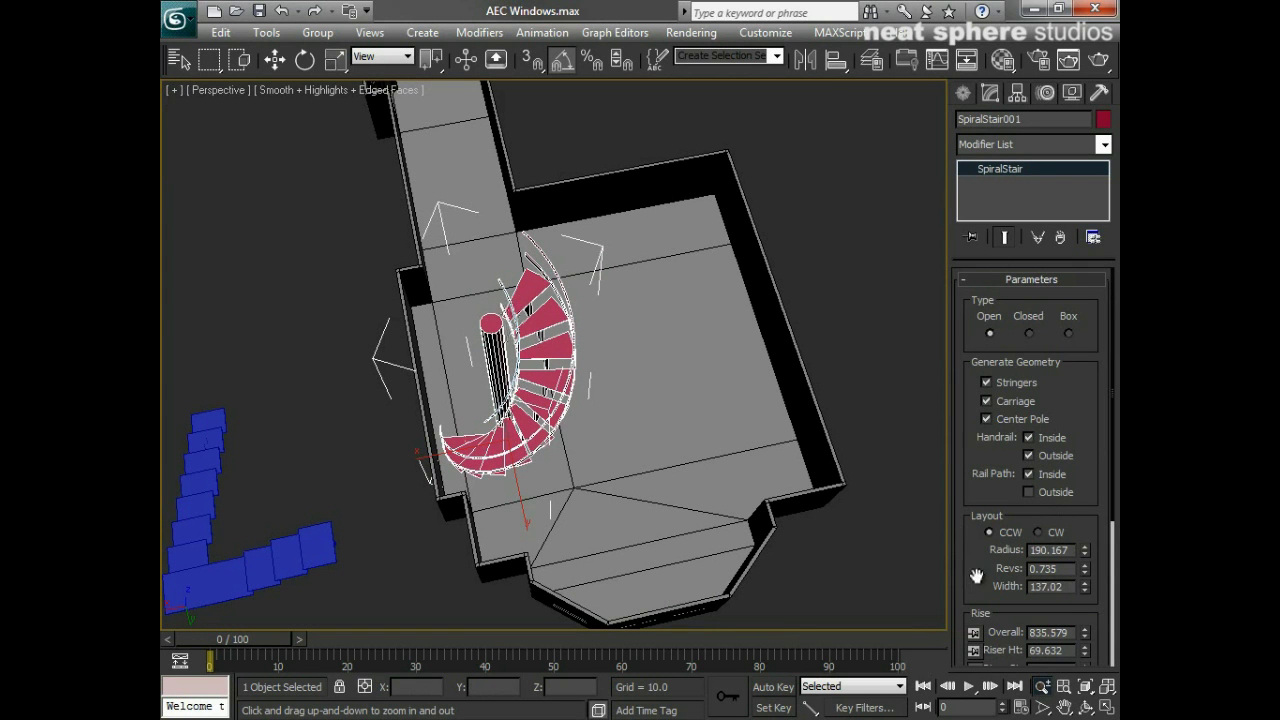
Step: Lower the spiral stair's overall rise to 300.809 to bring it closer to the height of the room walls
left_click_drag(976, 576, 986, 390)
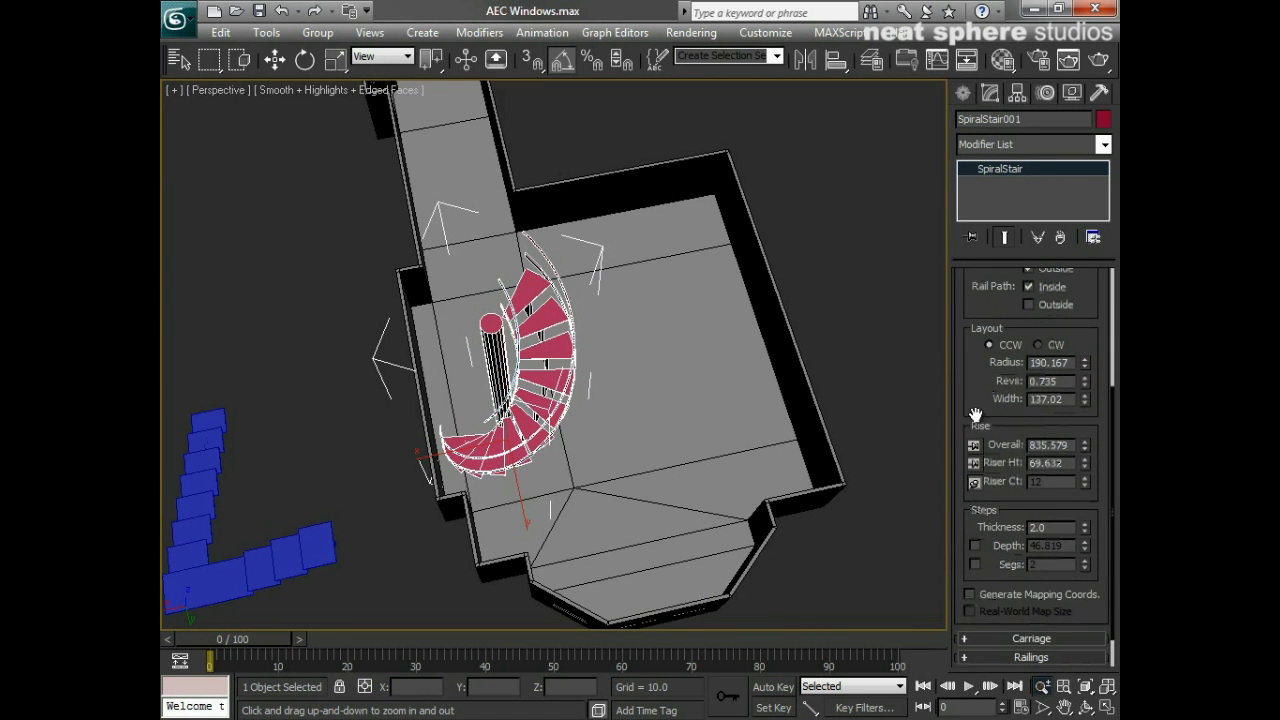
left_click_drag(1085, 452, 1075, 506)
middle_click_drag(600, 500, 320, 360, "alt")
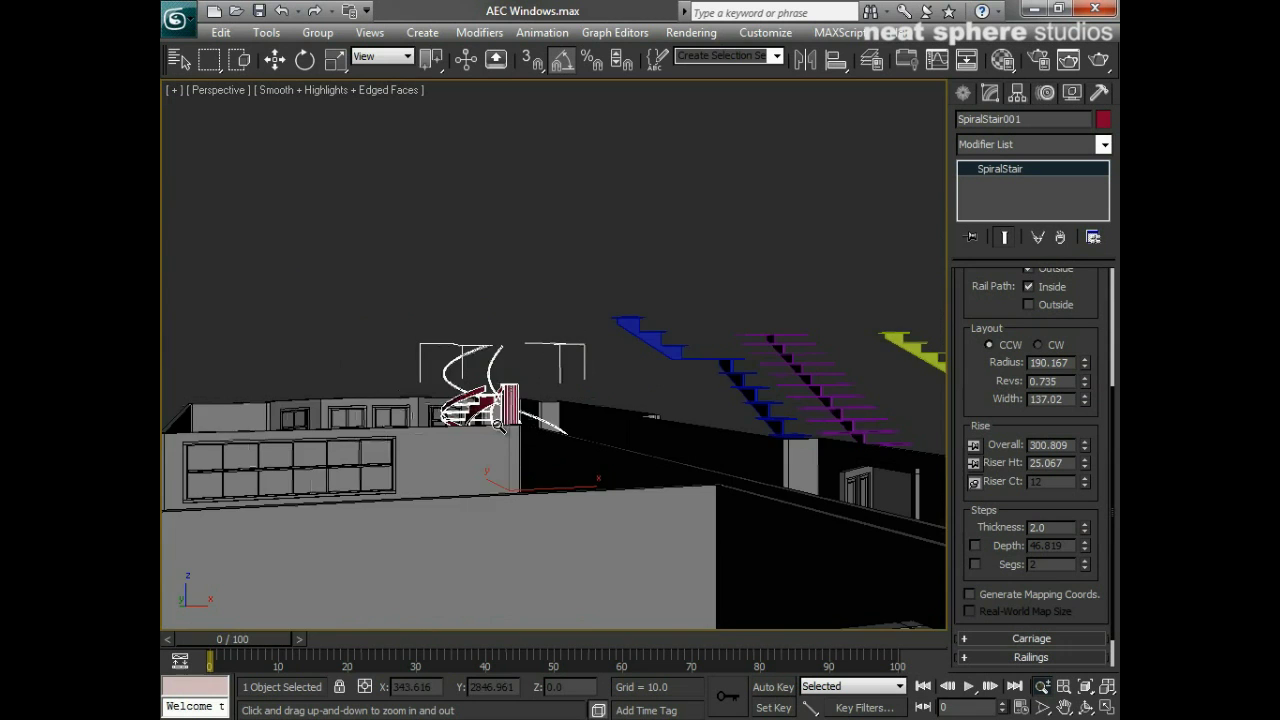
left_click_drag(595, 475, 599, 392)
middle_click_drag(599, 392, 583, 430, "alt")
Step: Show all four viewports, frame the spiral stair in the Left view, and hide that view's grid
key("alt+w")
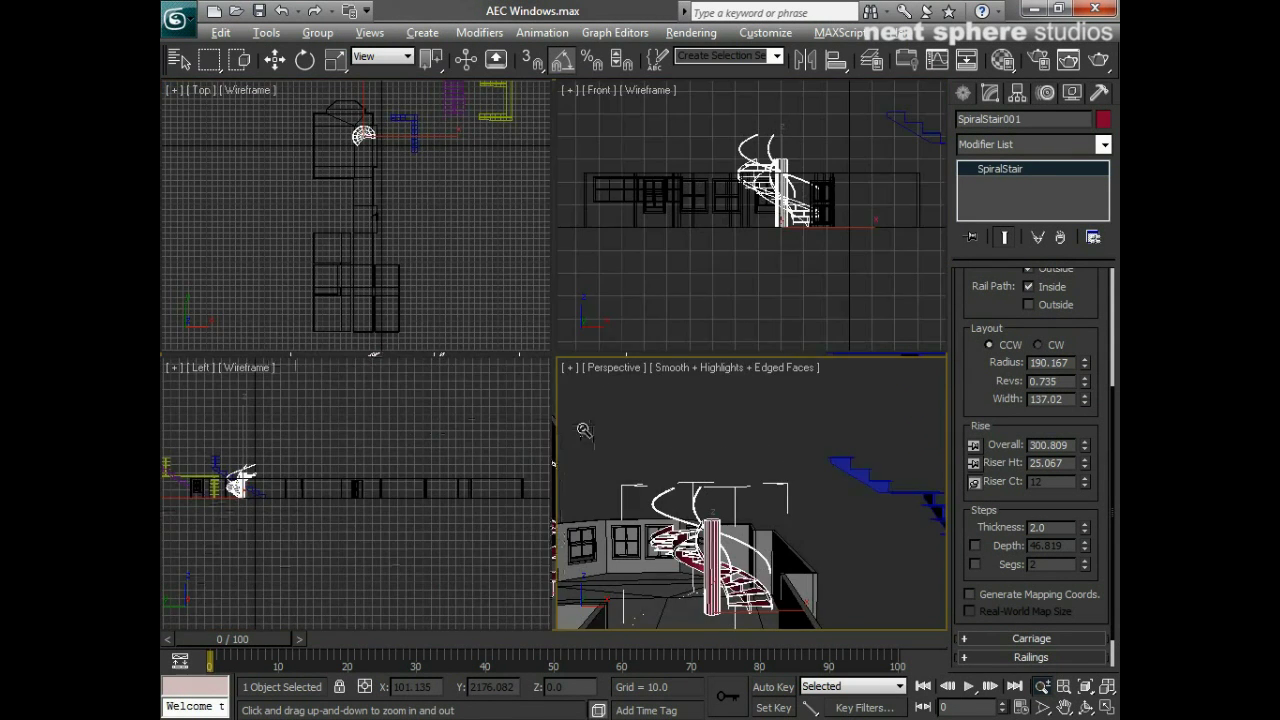
middle_click_drag(233, 540, 393, 531)
left_click_drag(457, 531, 532, 380)
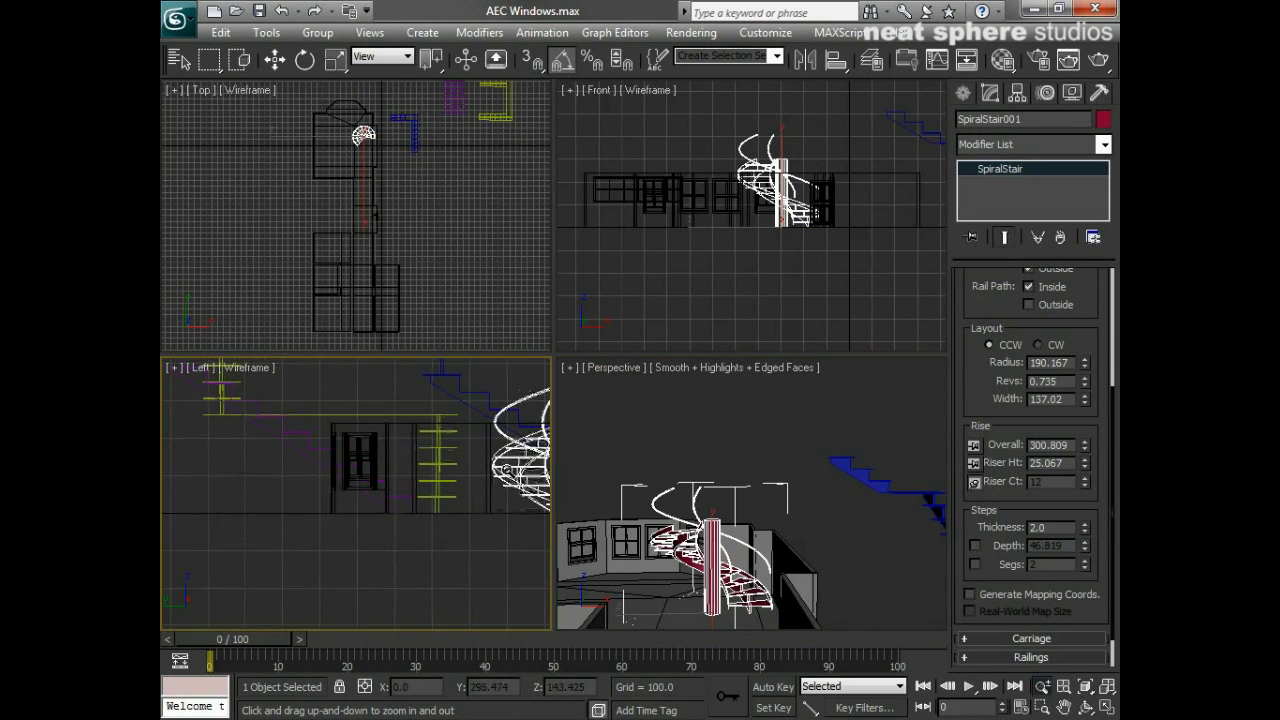
middle_click_drag(508, 492, 245, 521)
left_click_drag(317, 500, 363, 424)
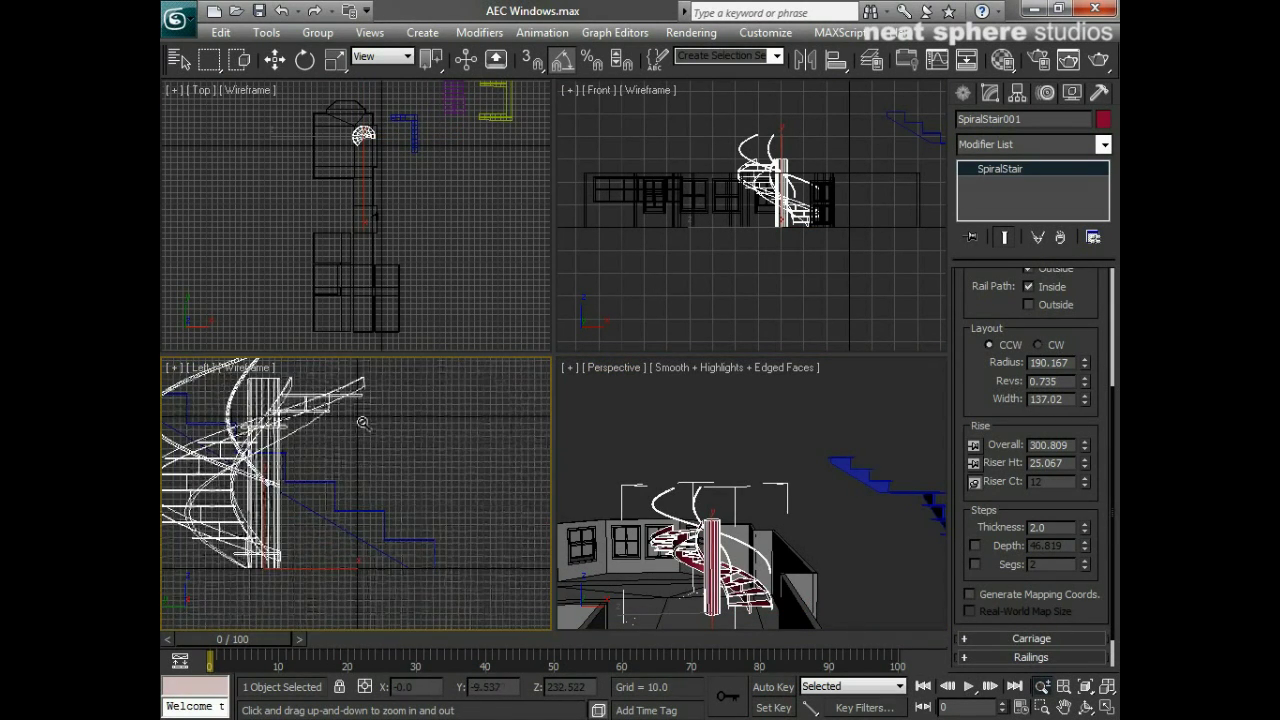
middle_click_drag(363, 424, 370, 417)
left_click_drag(370, 485, 369, 457)
middle_click_drag(369, 457, 387, 494)
key("g")
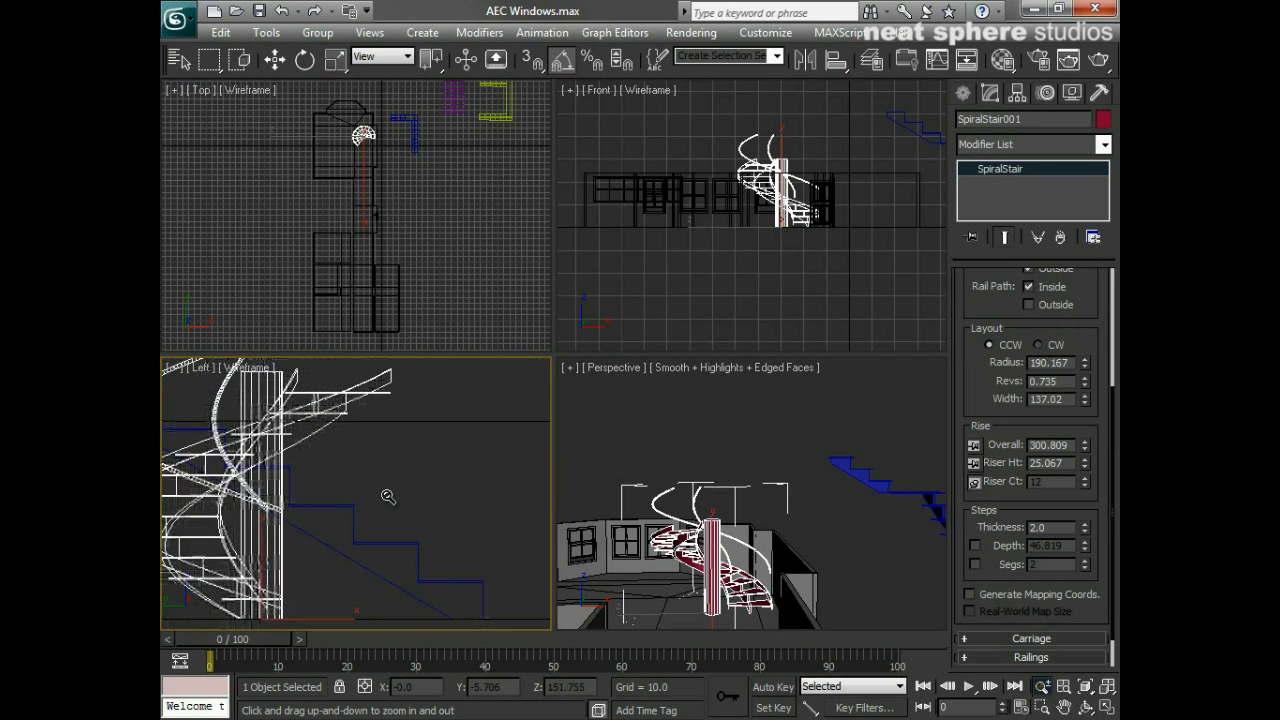
scroll(400, 466, "up", 2)
key("w")
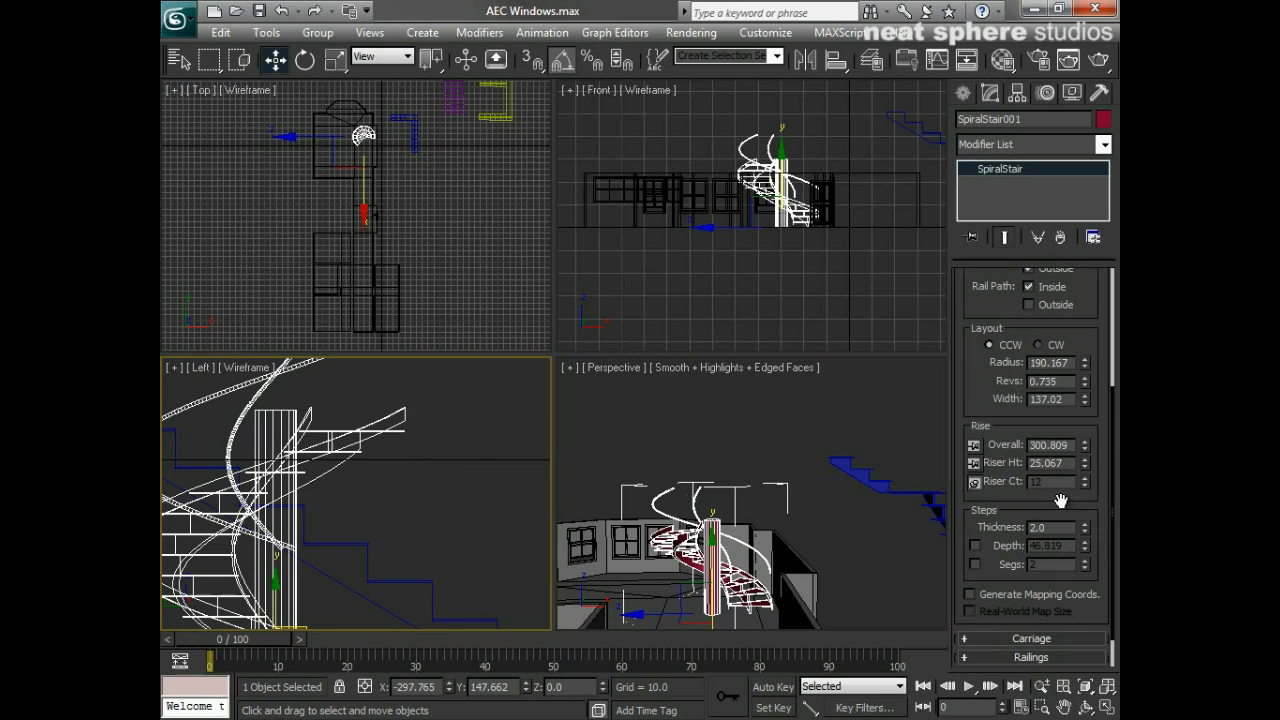
Step: Set the spiral stair's overall rise to 264.32 and maximize the Perspective view again
left_click_drag(1086, 455, 1087, 462)
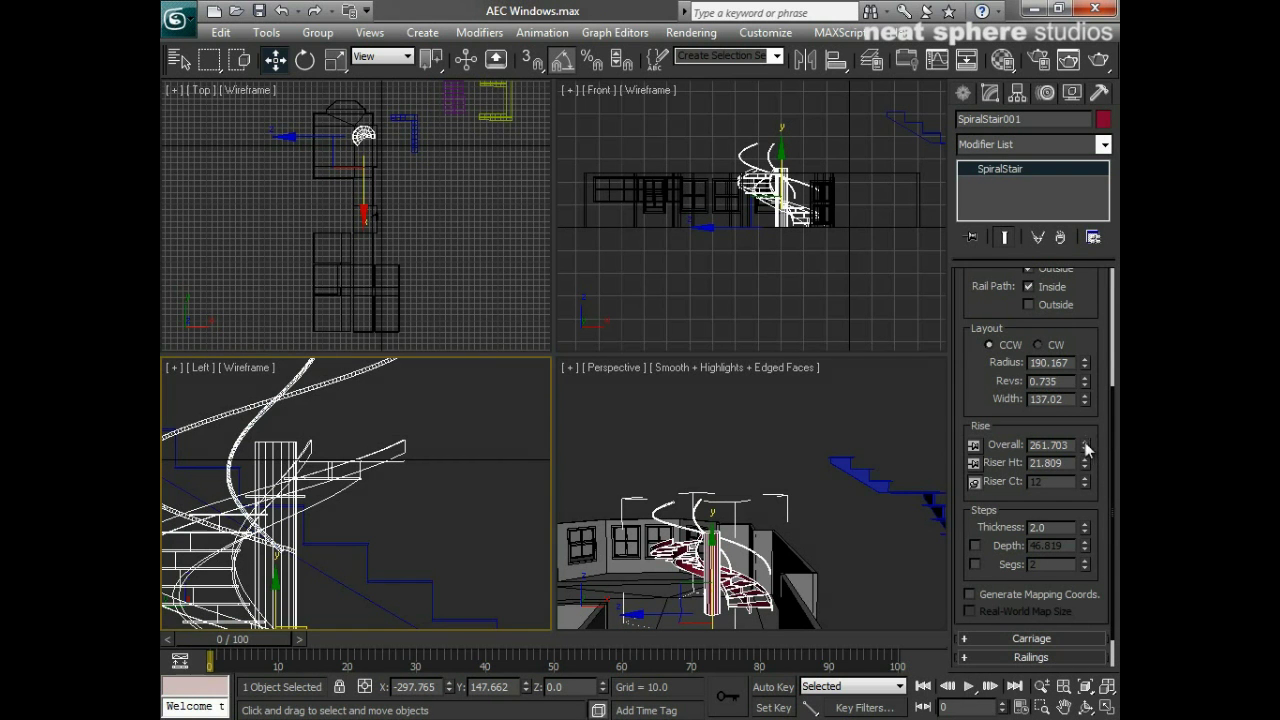
left_click_drag(1086, 450, 1086, 449)
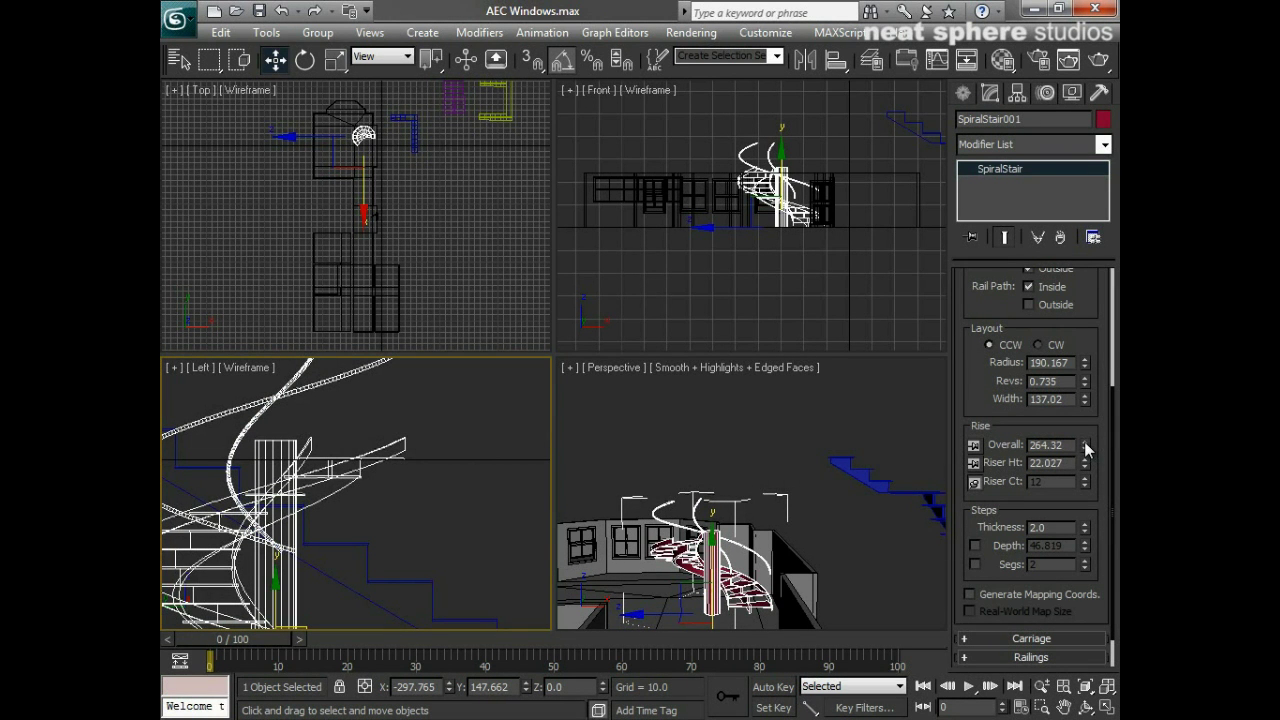
right_click(681, 446)
key("alt+w")
middle_click_drag(549, 424, 590, 532, "alt")
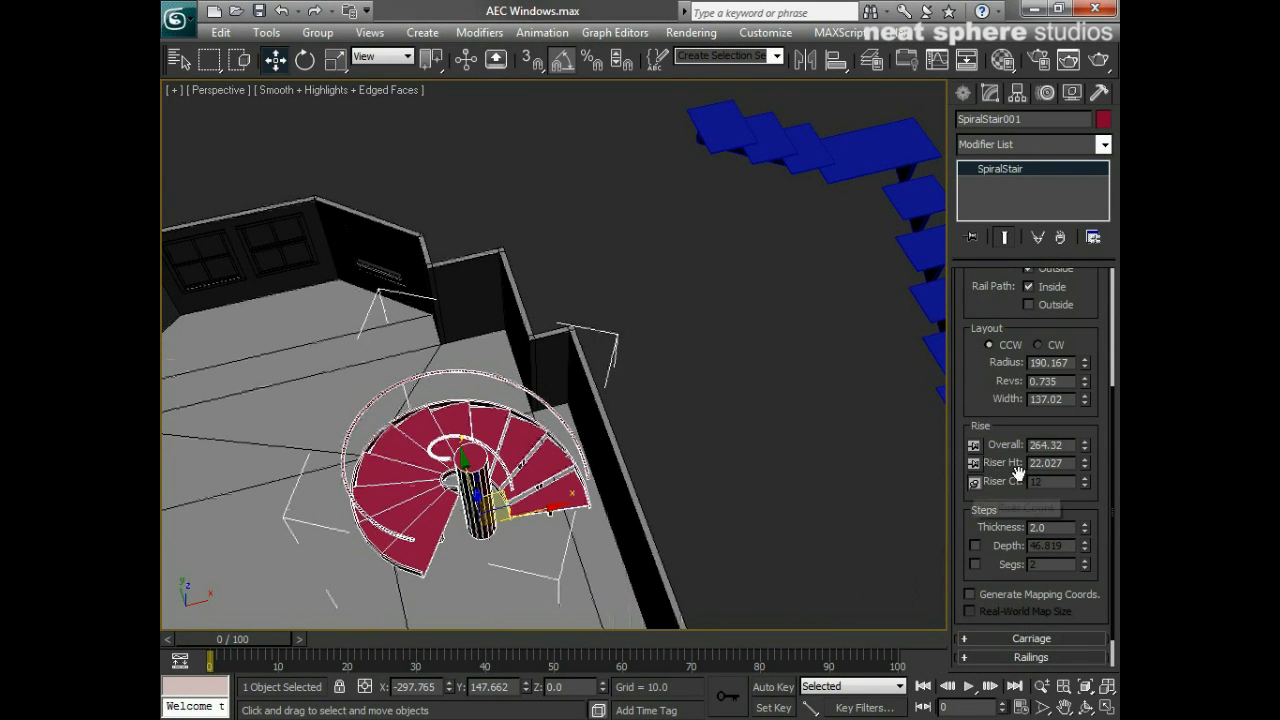
Step: Try different riser heights on the spiral stair and undo the changes
left_click_drag(1085, 469, 1084, 472)
key("ctrl+z")
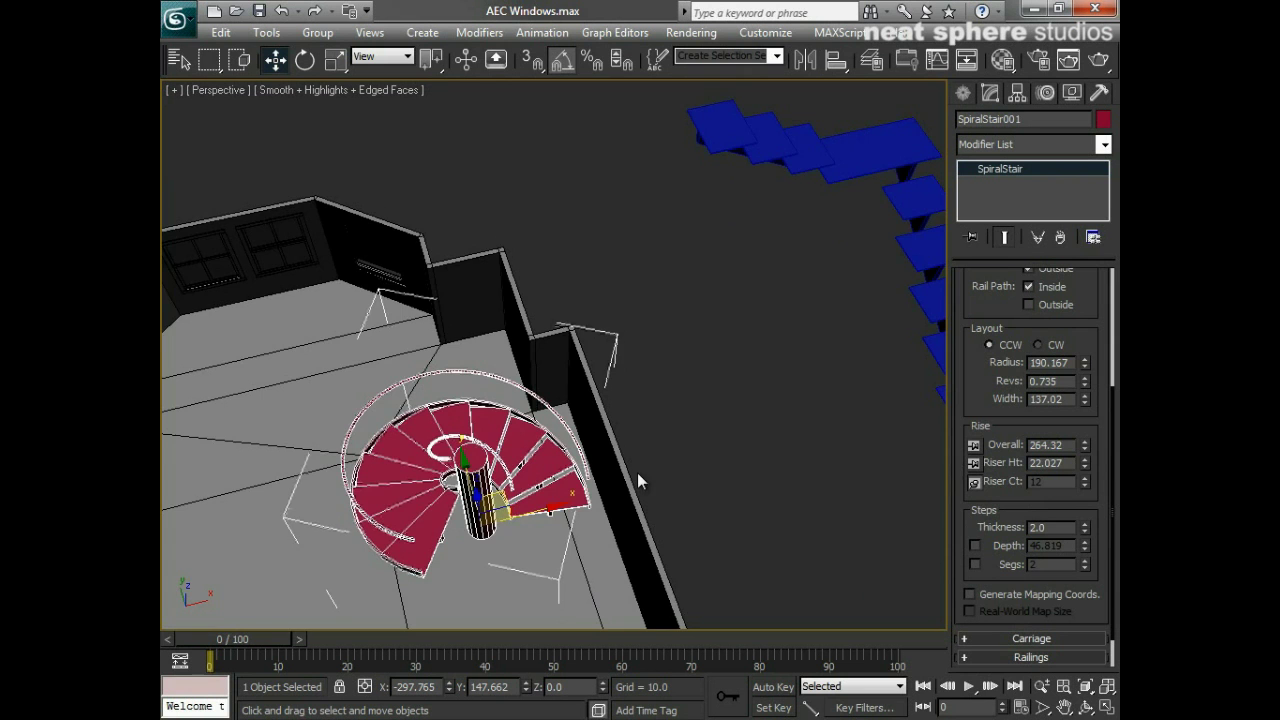
middle_click_drag(645, 509, 658, 437, "alt")
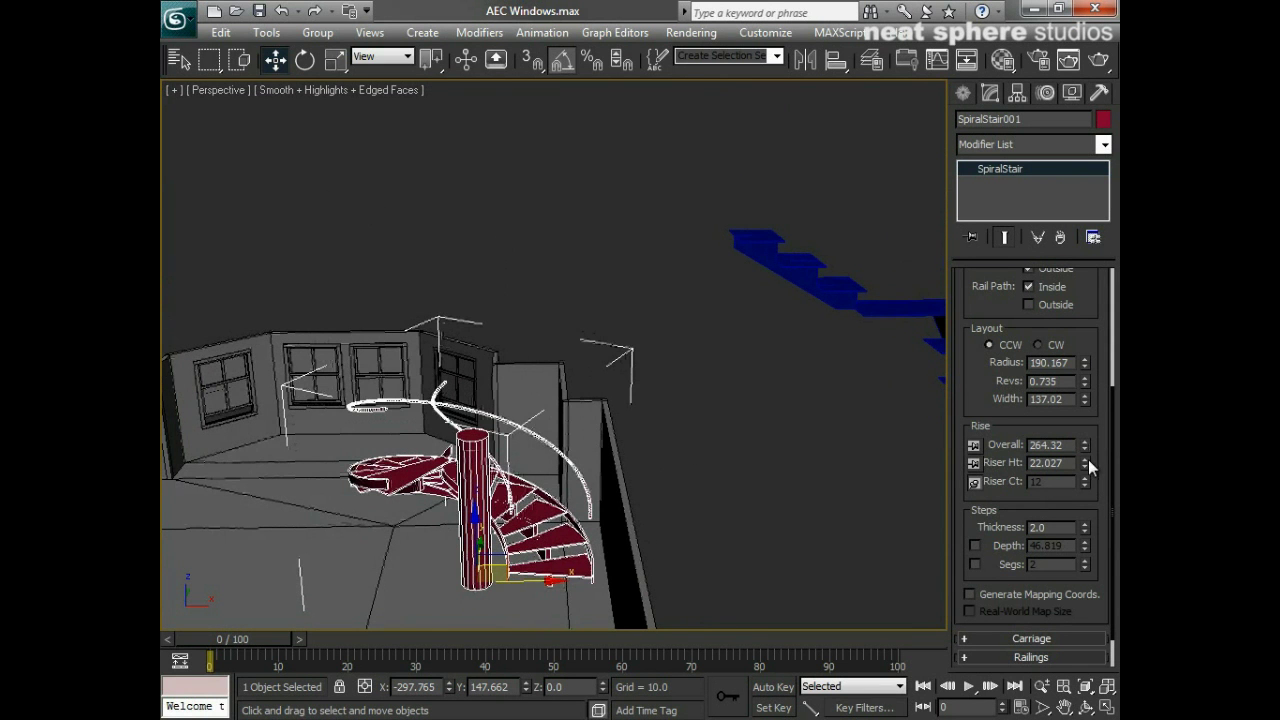
left_click_drag(1083, 463, 1085, 471)
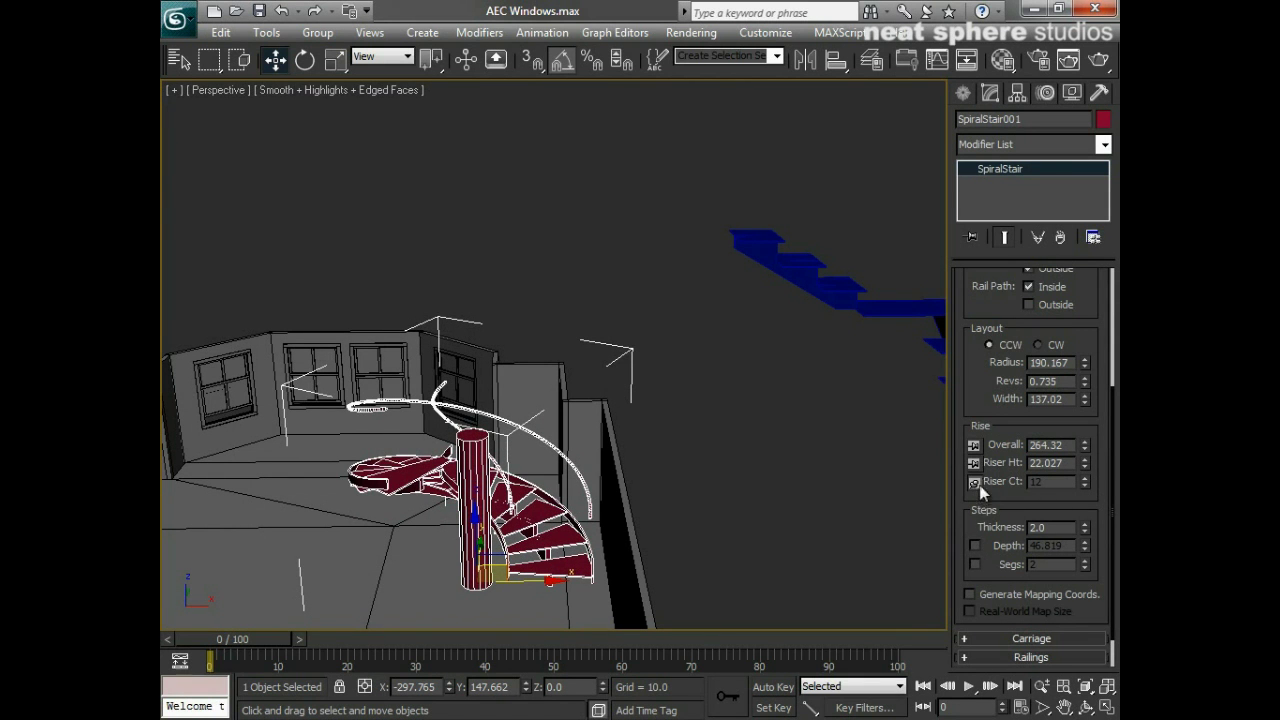
Step: Set the thickness of the spiral stair's steps to 8.18
left_click_drag(1003, 505, 1027, 469)
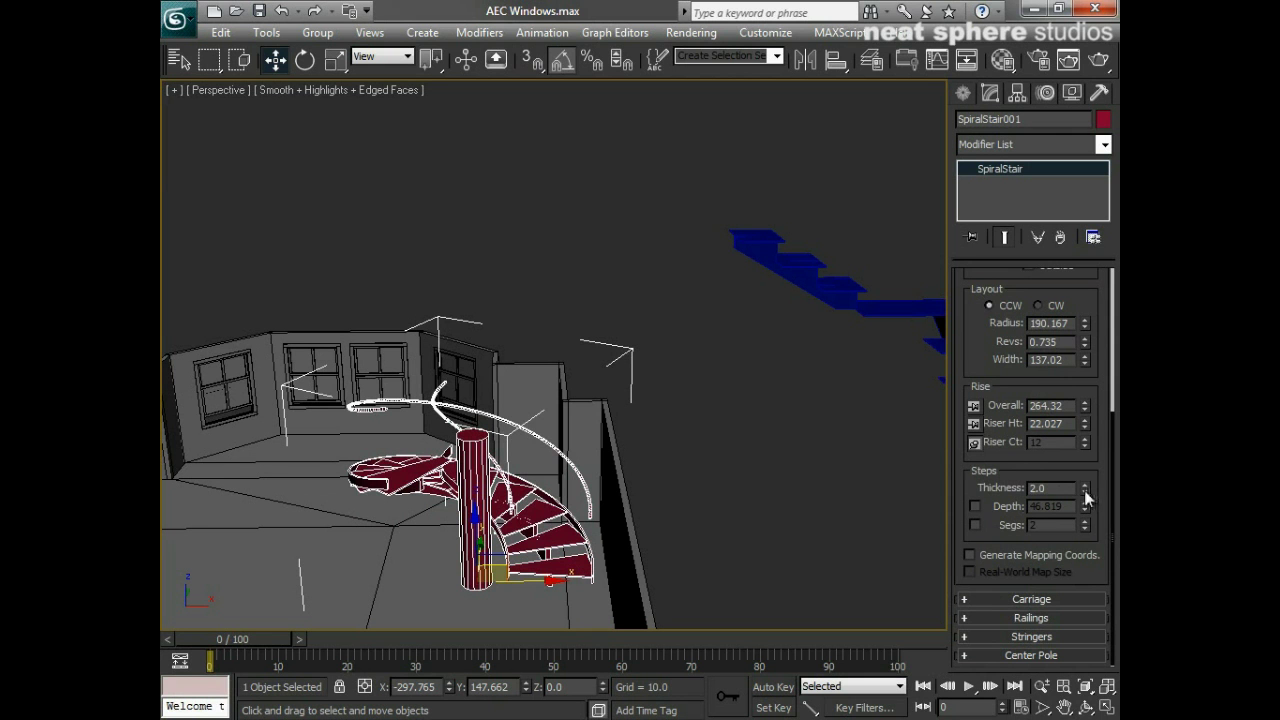
left_click_drag(1084, 488, 1040, 200)
middle_click_drag(590, 346, 583, 218)
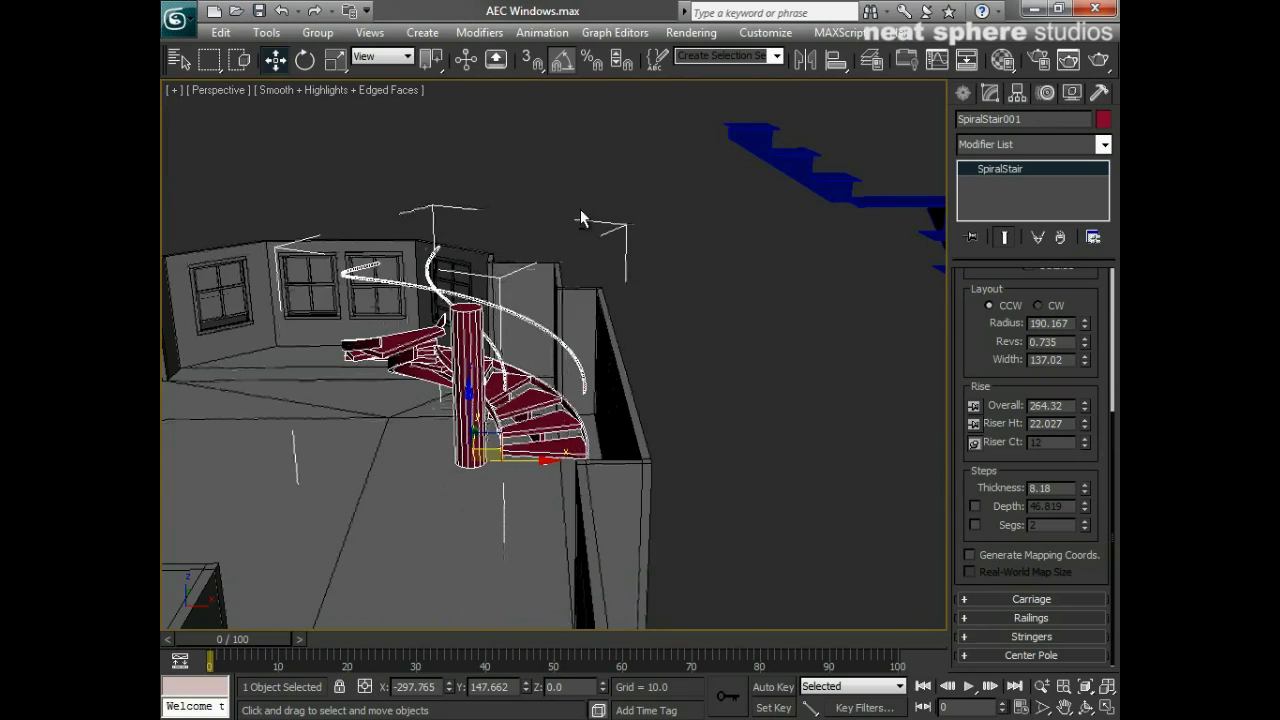
Step: Set the spiral stair's step thickness to 9.692 and override the step depth with a value of 52.906
key("alt+z")
left_click_drag(585, 420, 586, 258)
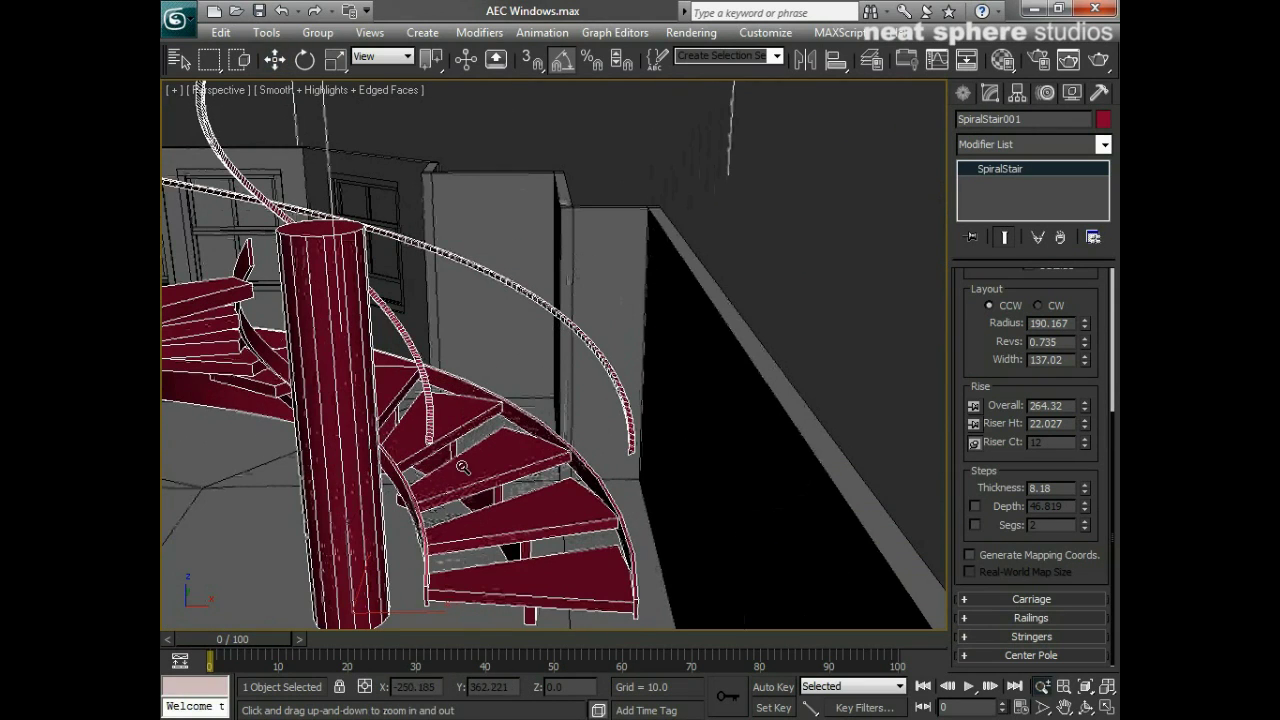
left_click(1087, 690)
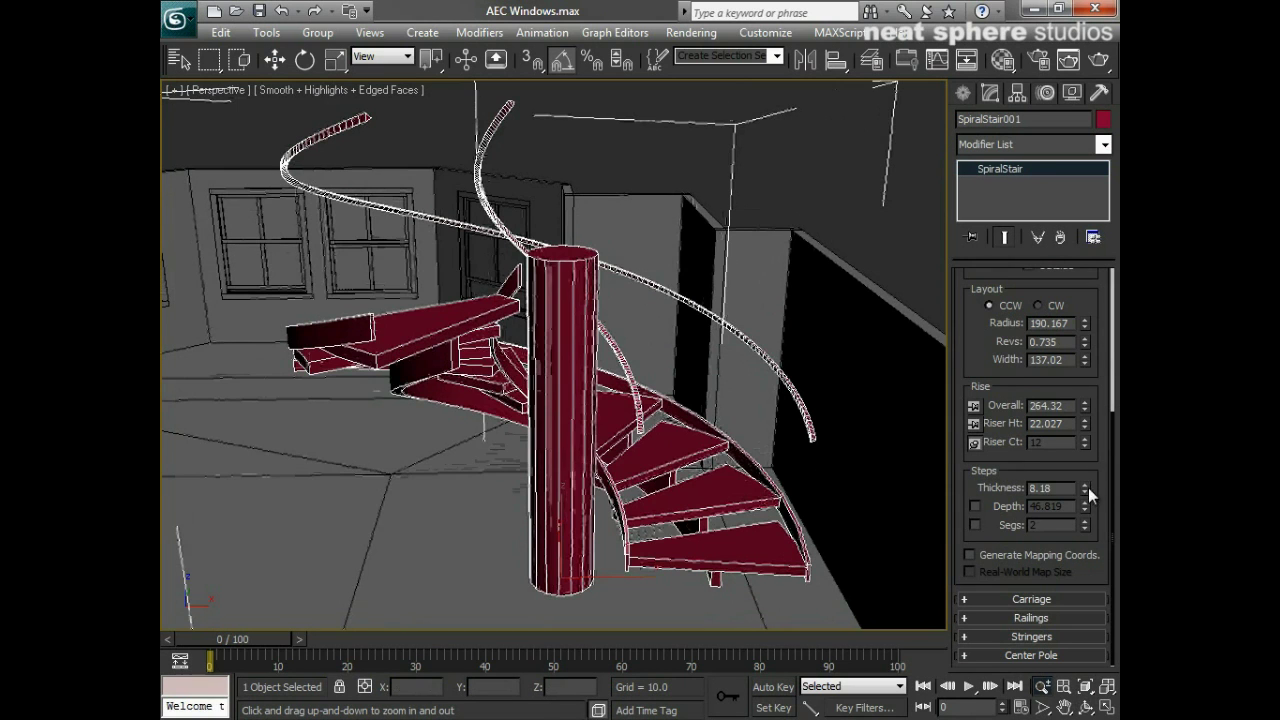
left_click_drag(1088, 487, 1026, 311)
middle_click_drag(470, 450, 584, 415, "alt")
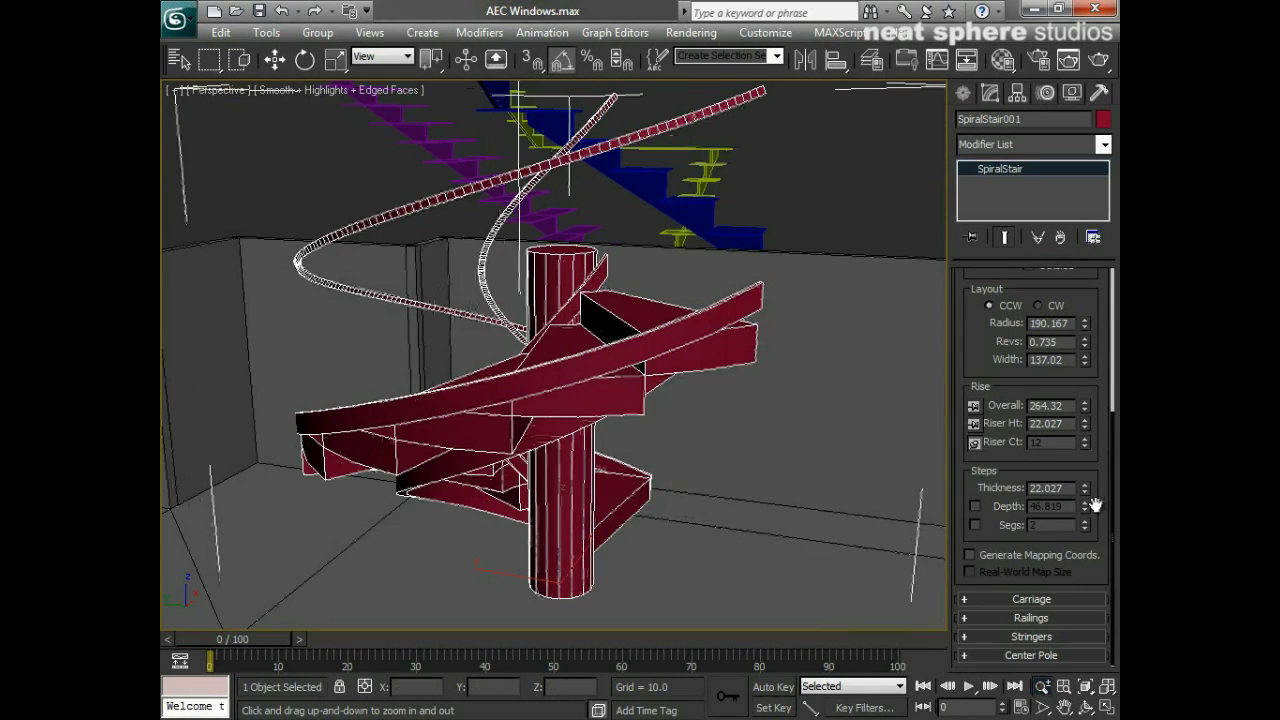
left_click_drag(1085, 491, 1056, 494)
left_click(975, 506)
middle_click_drag(691, 457, 800, 522, "alt")
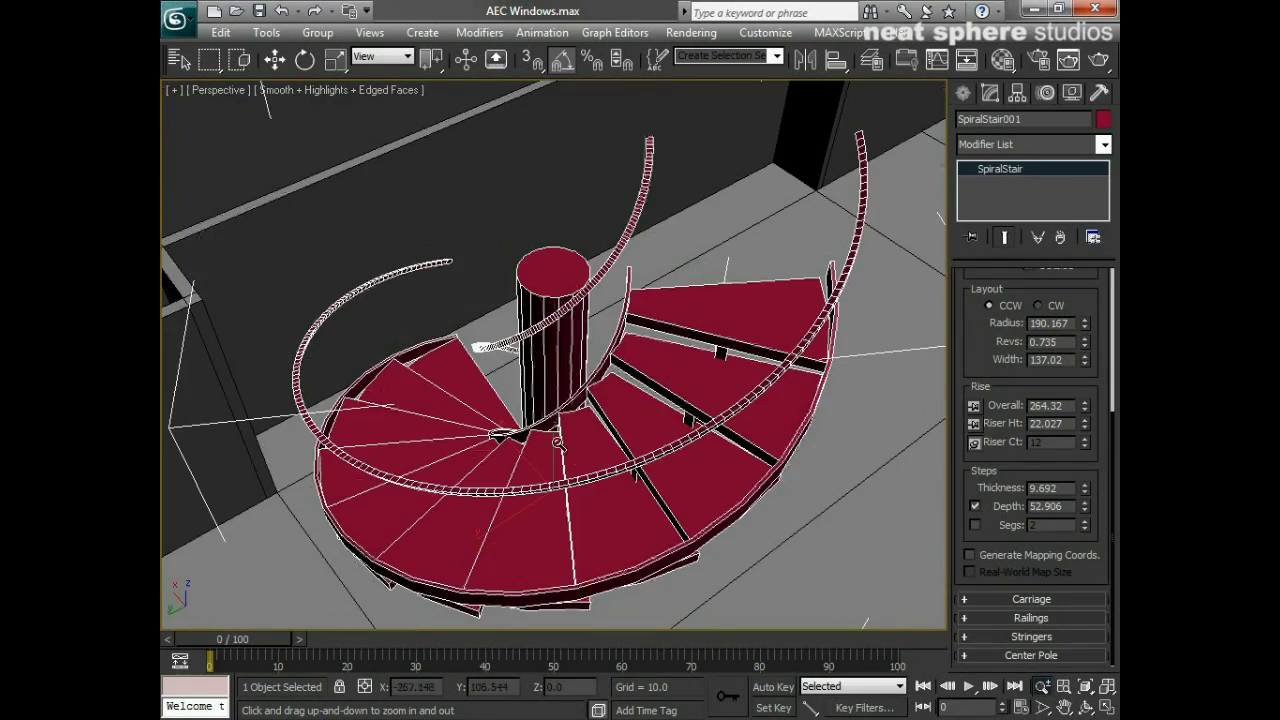
Step: Enable the segments override for the spiral stair's steps and raise it to 5 segments
left_click(974, 525)
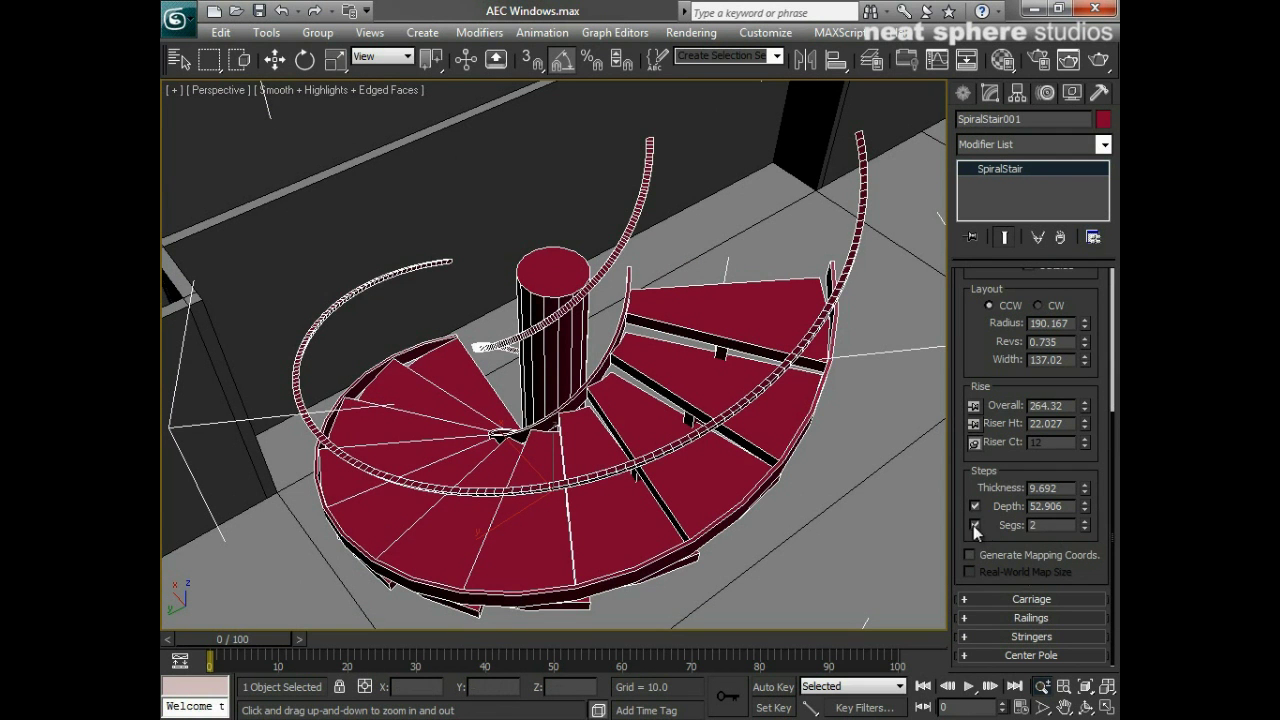
left_click(1085, 521)
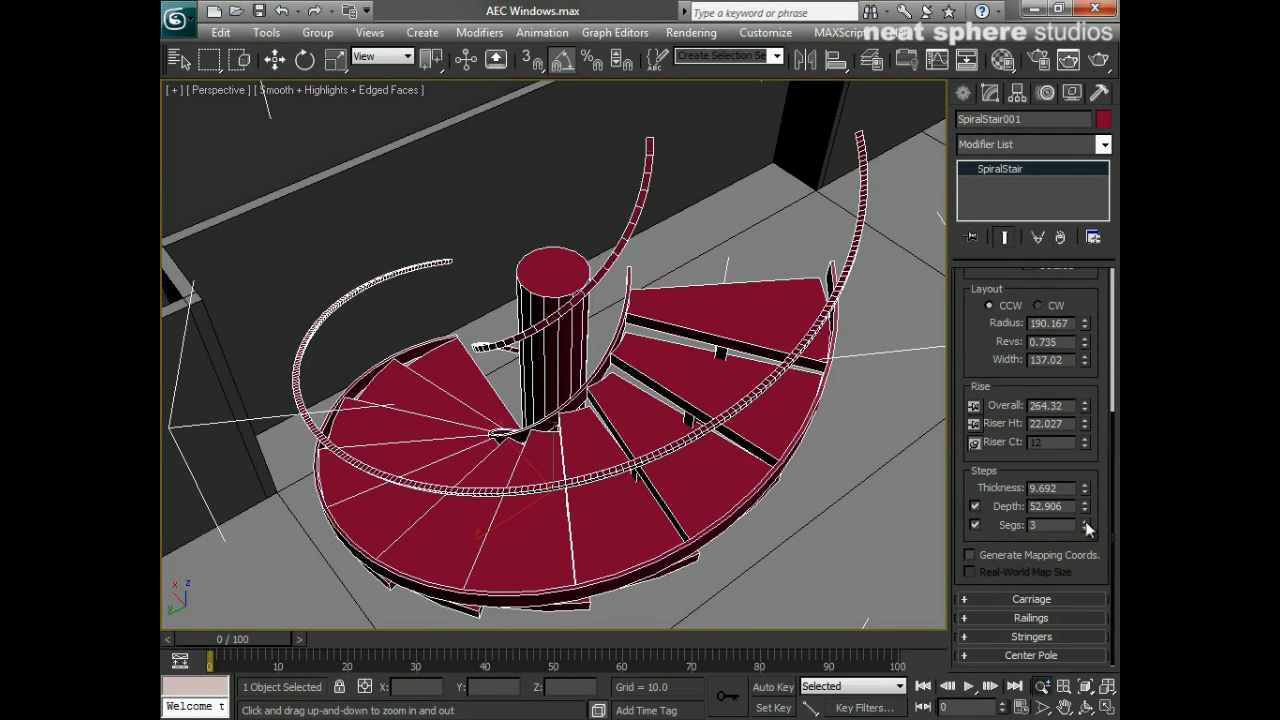
left_click(1085, 521)
middle_click_drag(671, 471, 719, 434, "alt")
left_click_drag(719, 434, 728, 416)
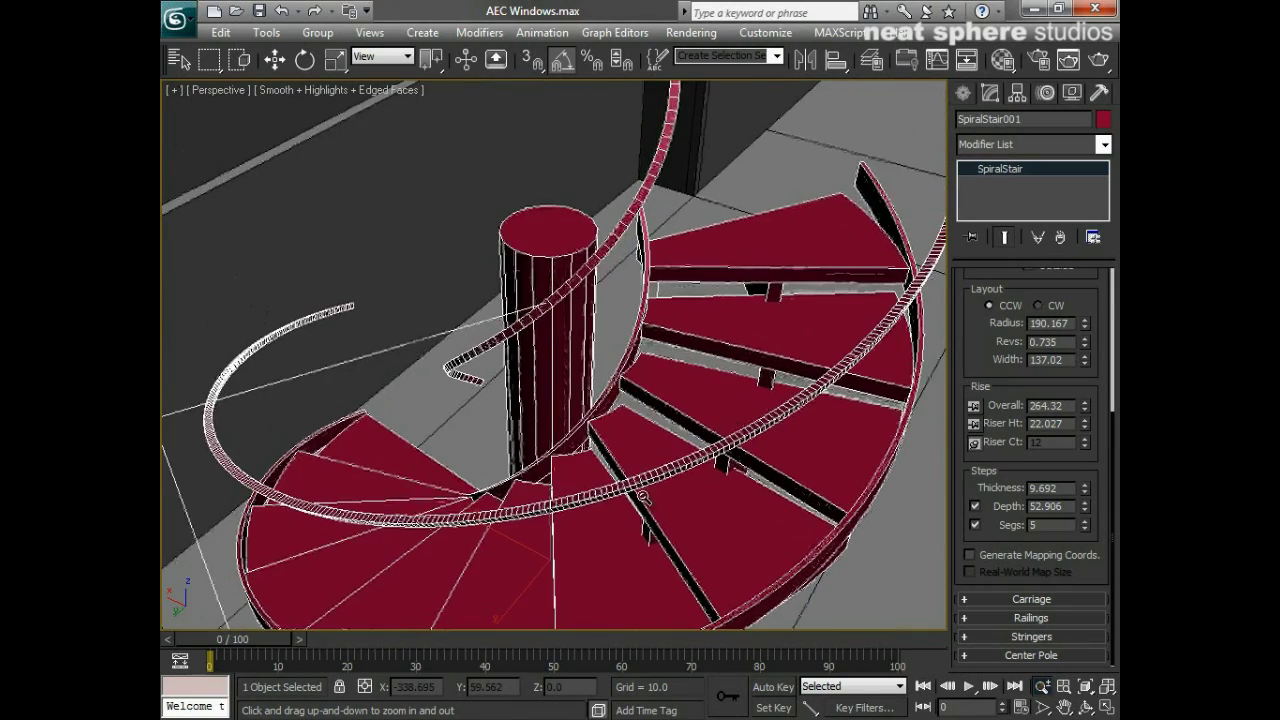
middle_click_drag(644, 499, 675, 480, "alt")
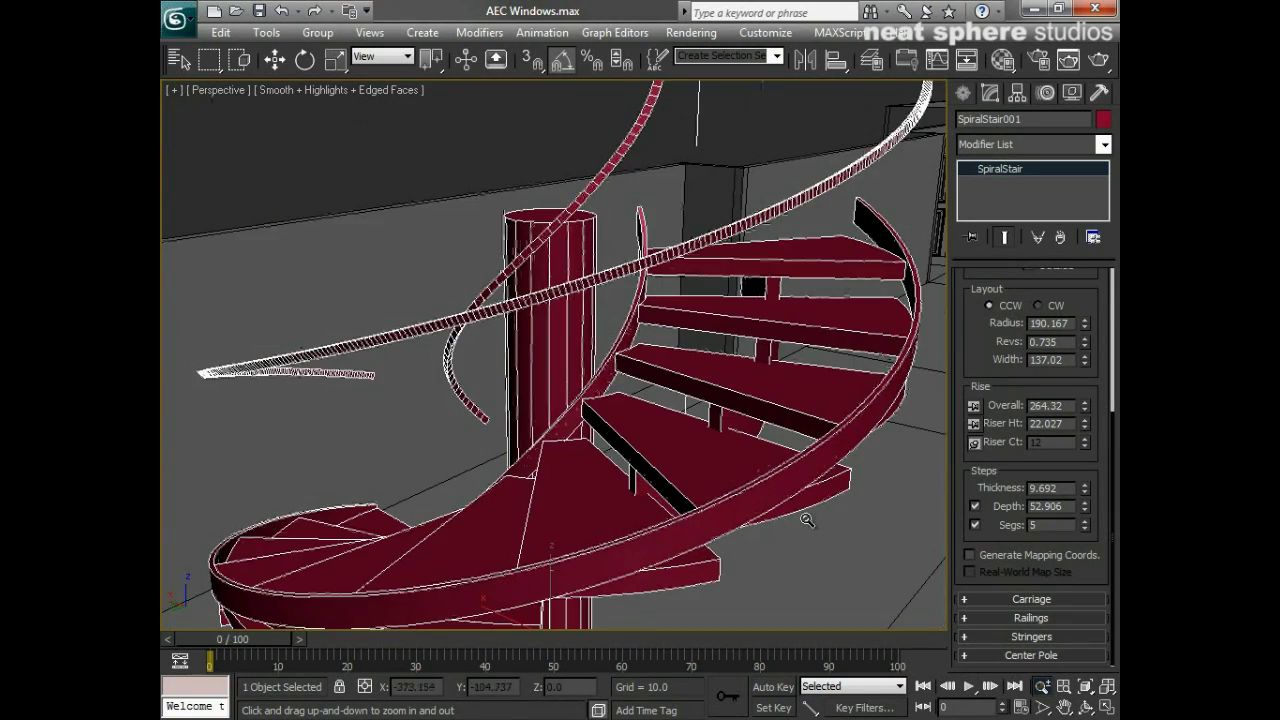
Step: Set the step segments to 2 and turn on mapping coordinate generation for the spiral stair
left_click(1085, 528)
left_click(1085, 528)
left_click(1085, 528)
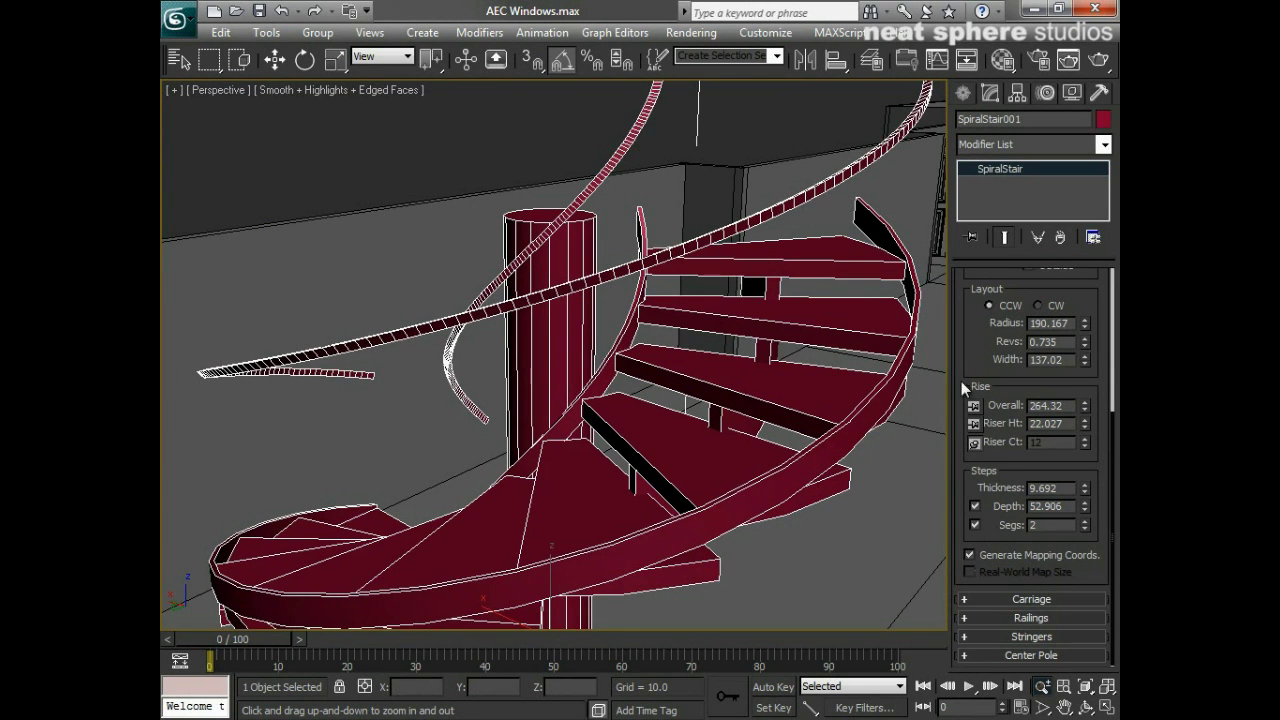
Step: Collapse the general stair parameters, open the carriage settings, and set the carriage depth to 15.874
left_click_drag(966, 361, 973, 560)
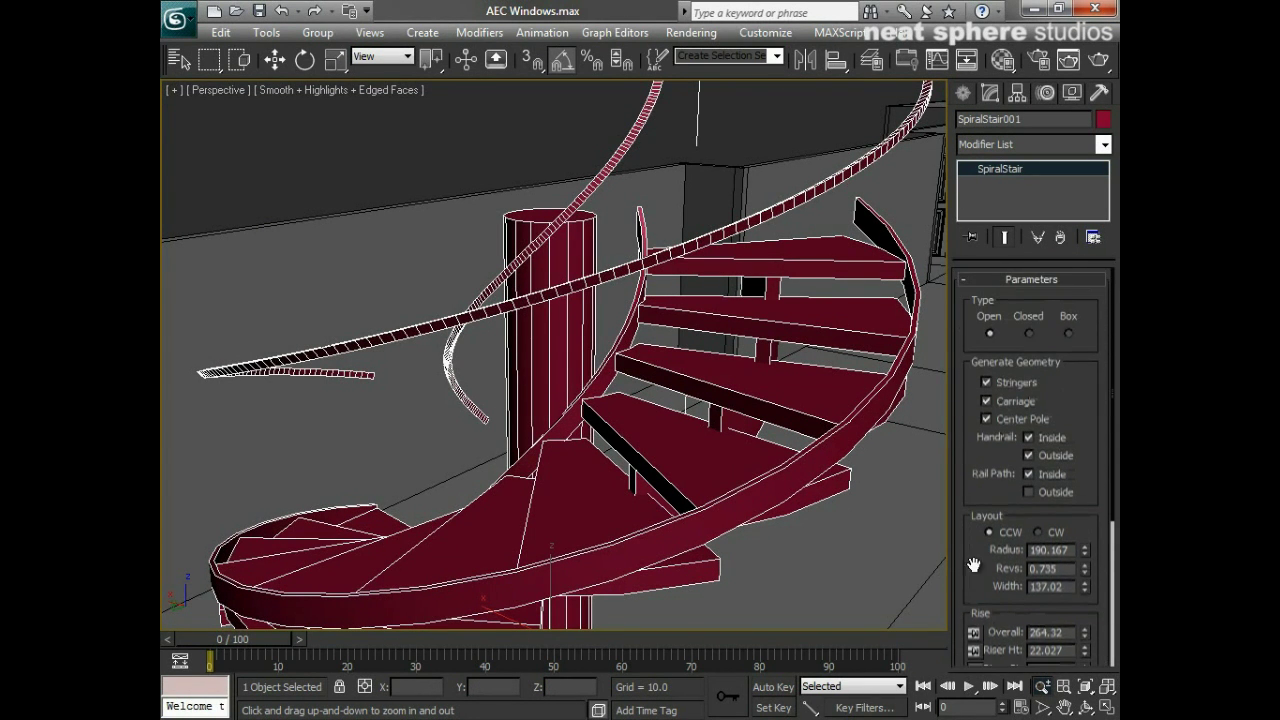
left_click(980, 280)
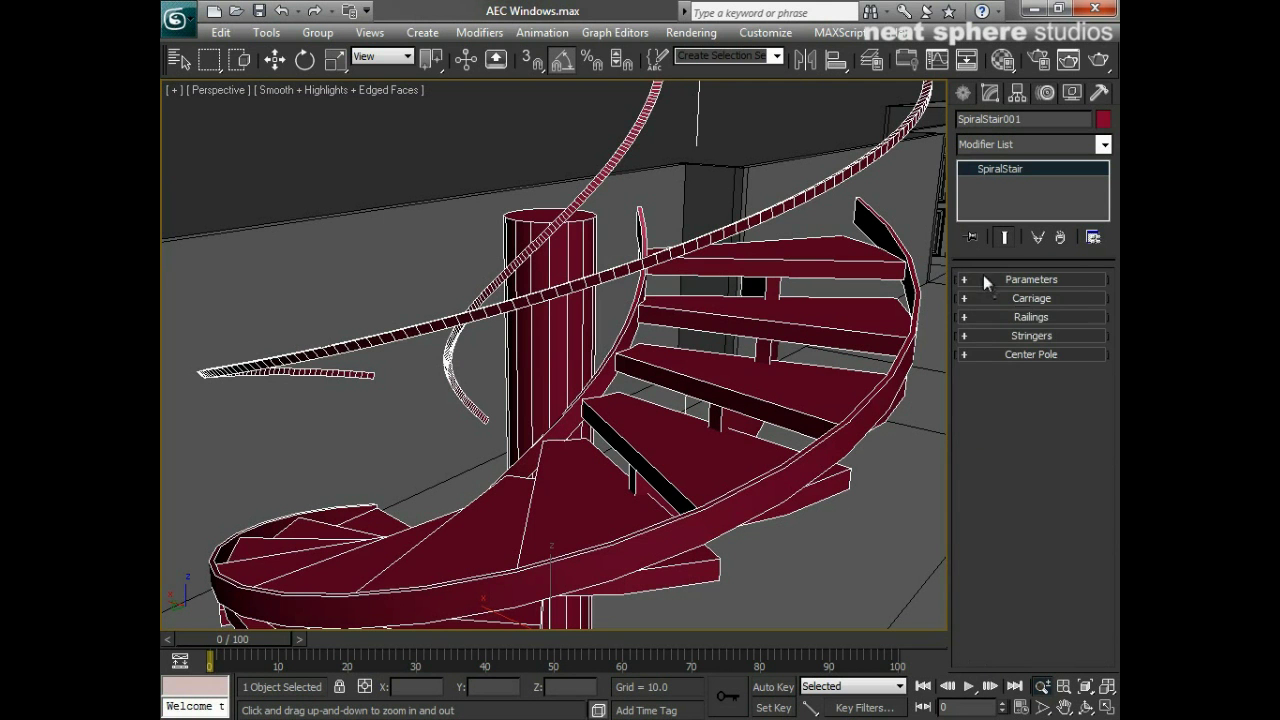
left_click(1002, 299)
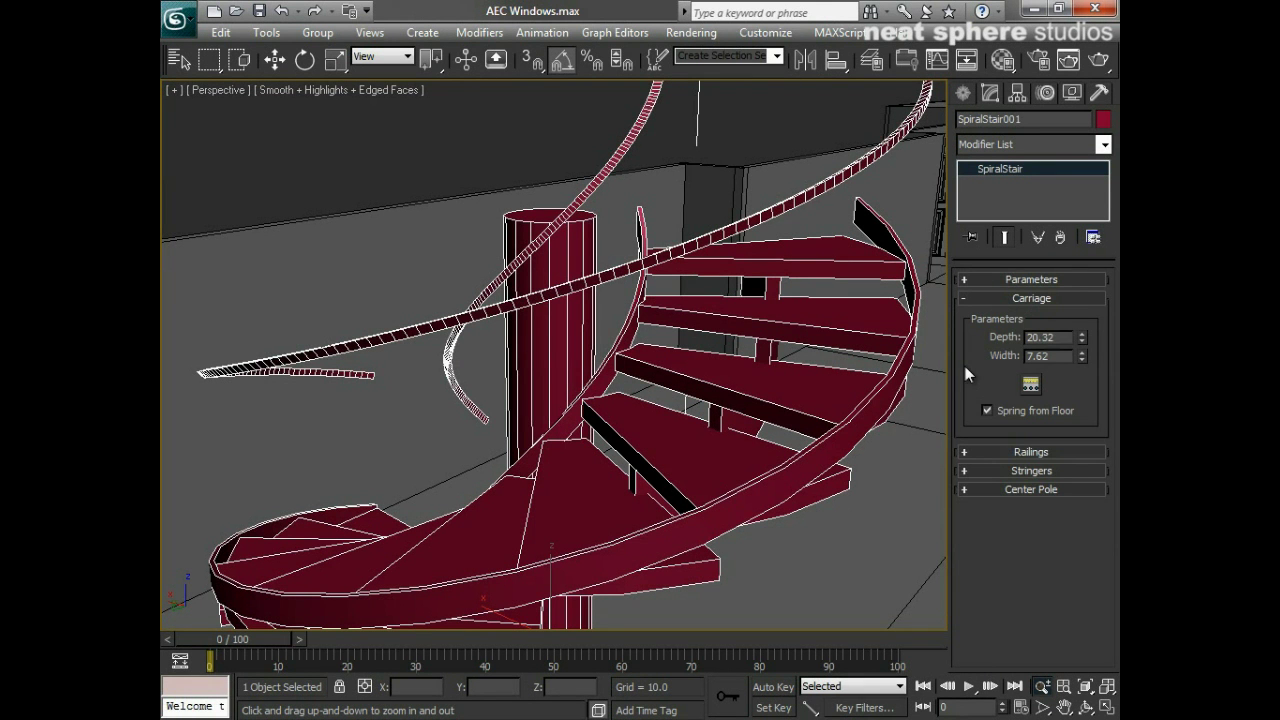
middle_click_drag(706, 435, 731, 387, "alt")
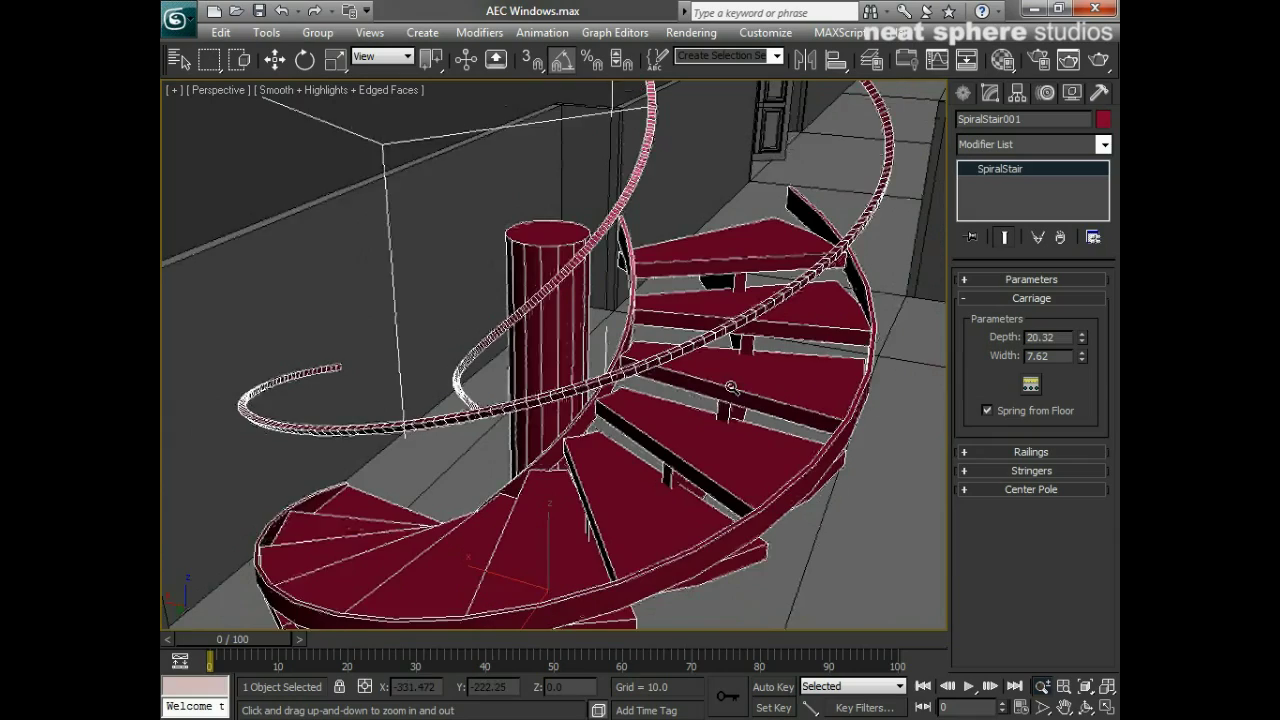
left_click_drag(731, 387, 728, 400)
left_click_drag(1082, 338, 1082, 290)
middle_click_drag(573, 509, 489, 400, "alt")
left_click_drag(489, 400, 486, 424)
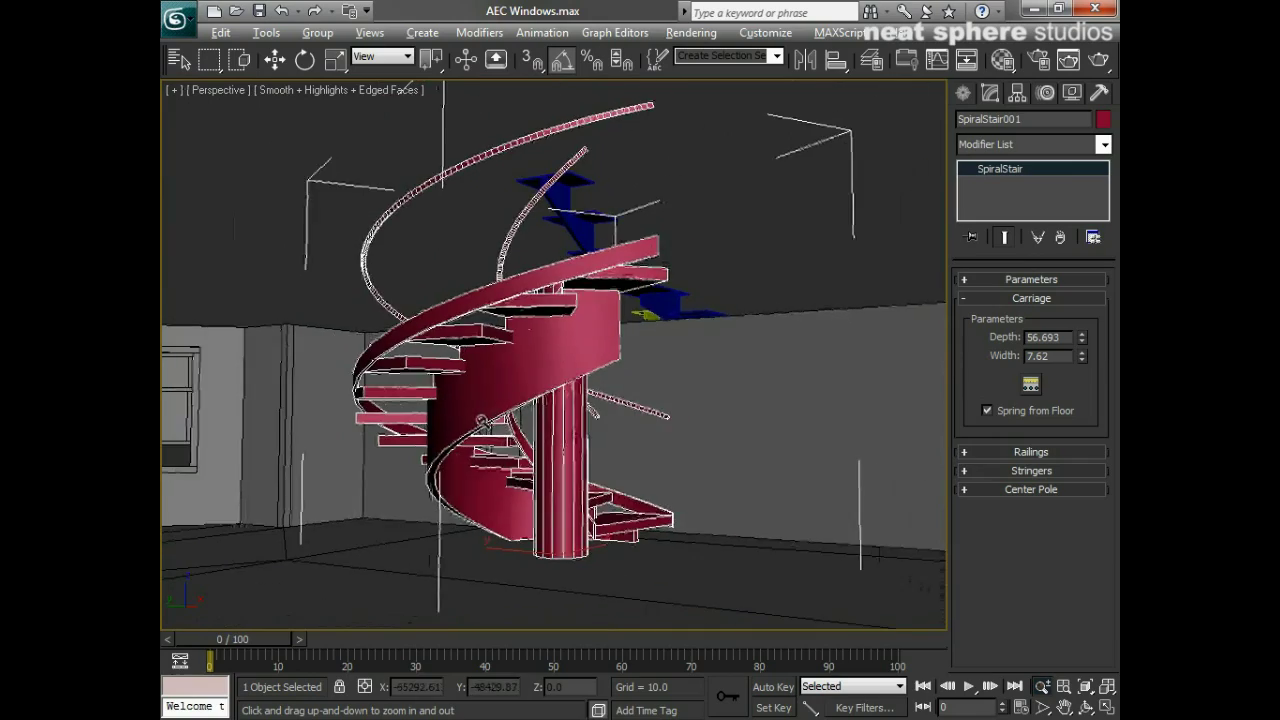
middle_click_drag(486, 424, 445, 425, "alt")
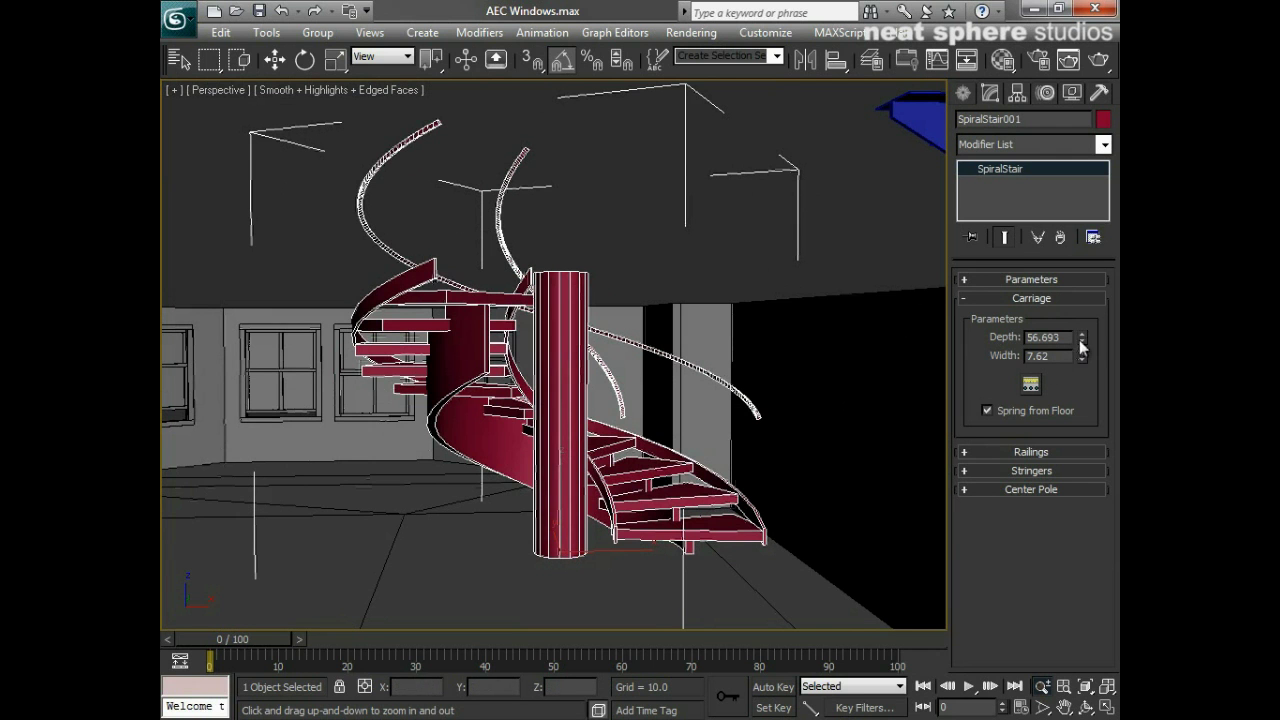
left_click_drag(1081, 347, 1066, 412)
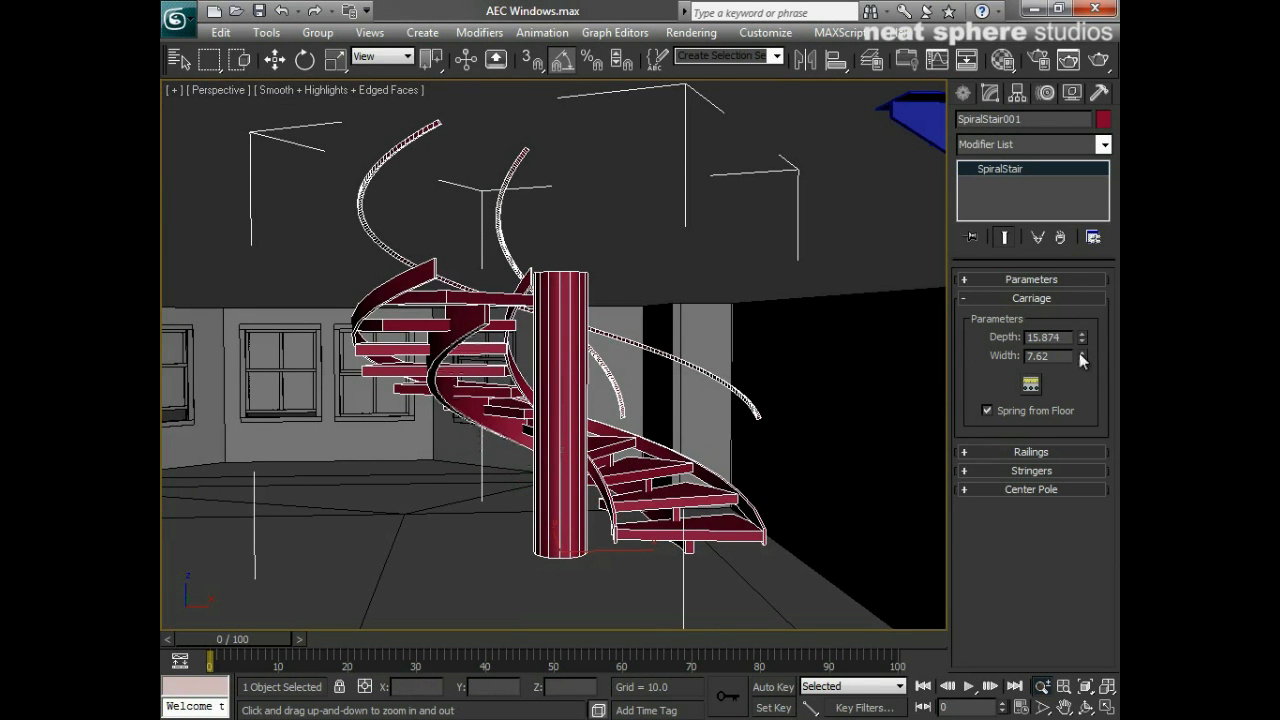
Step: Set the width of the spiral stair's carriage to 13.826
left_click_drag(1081, 360, 984, 620)
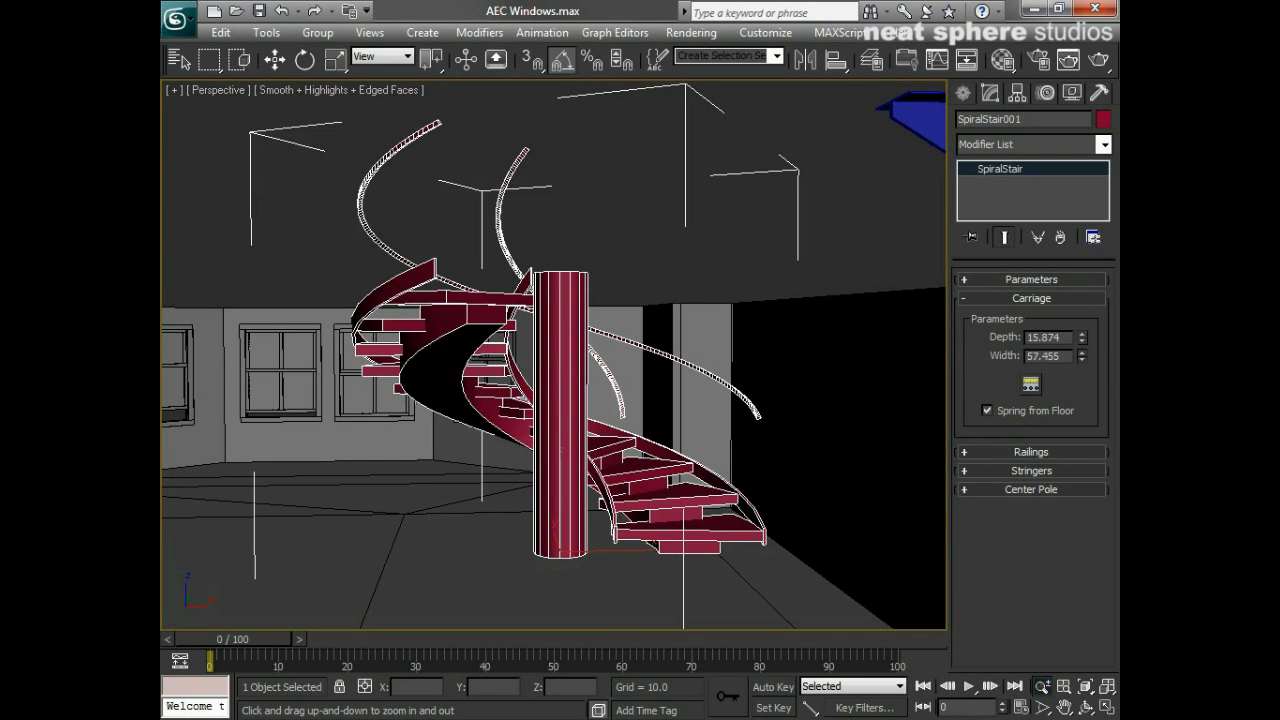
right_click(1081, 358)
left_click_drag(1071, 460, 1064, 432)
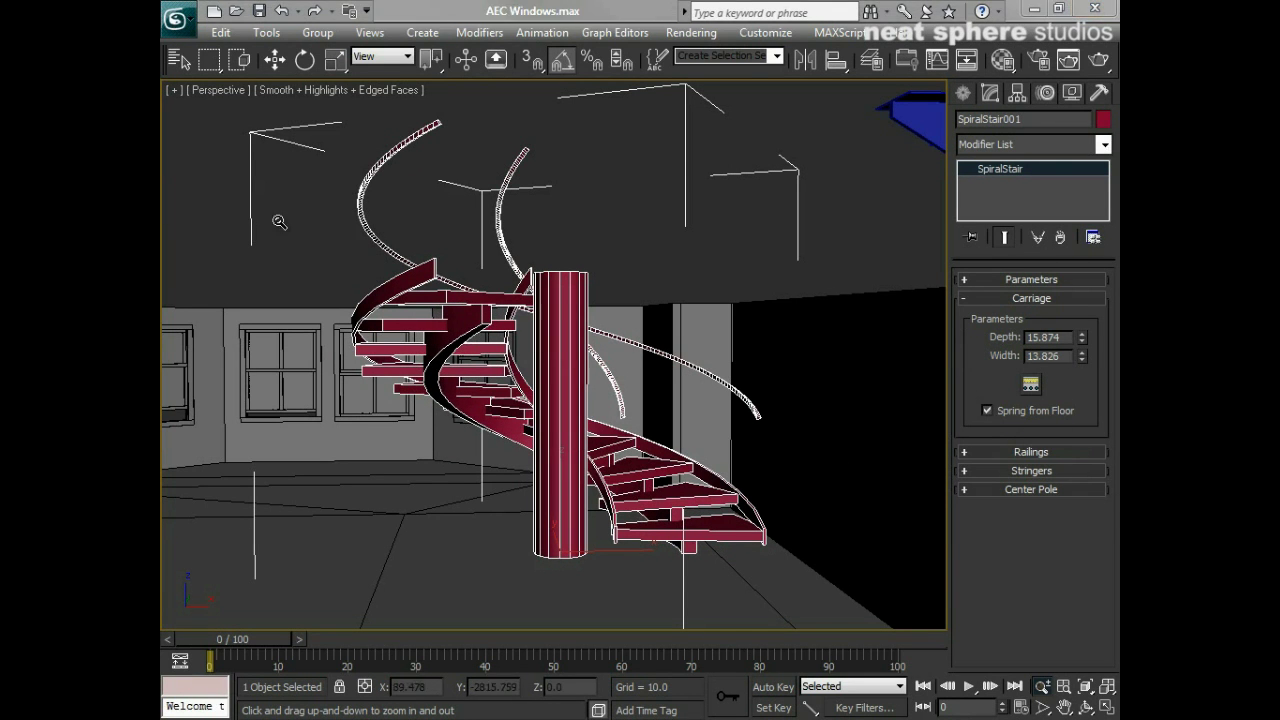
Step: Open the carriage spacing settings, set the count to 2, and lock the start and end offsets so the carriages sit at the step ends
left_click(1031, 385)
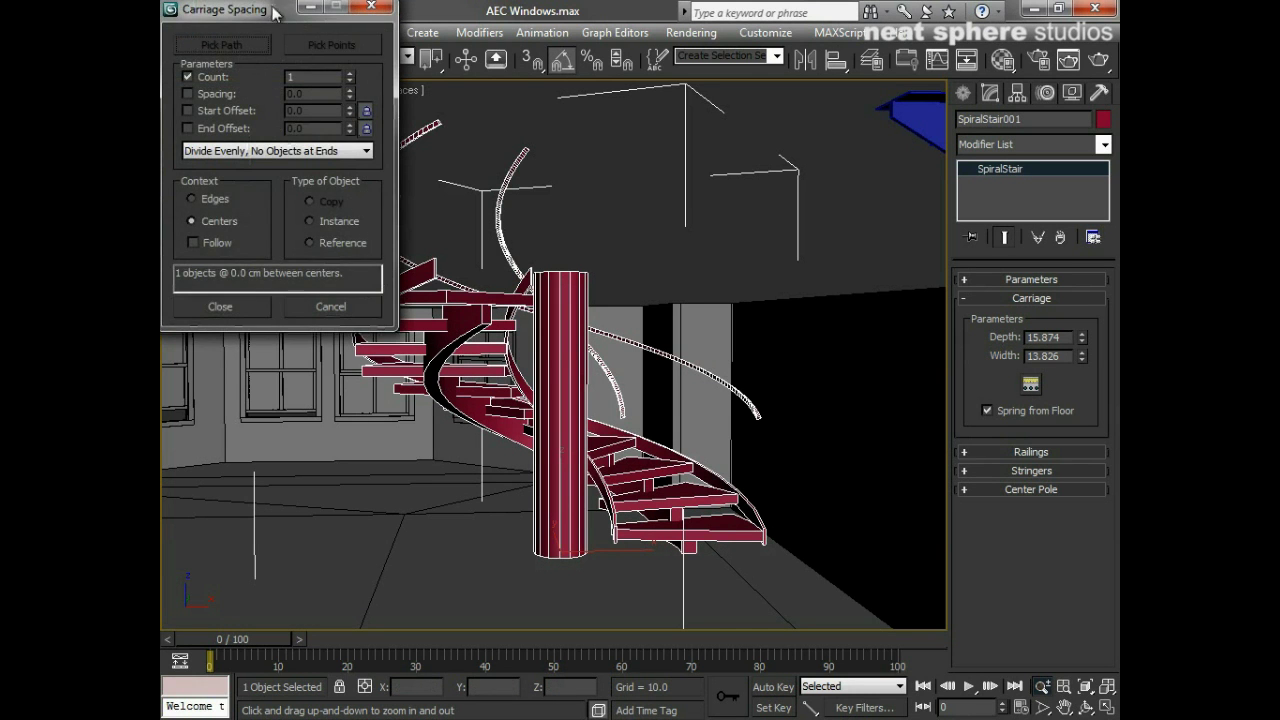
left_click_drag(274, 12, 777, 142)
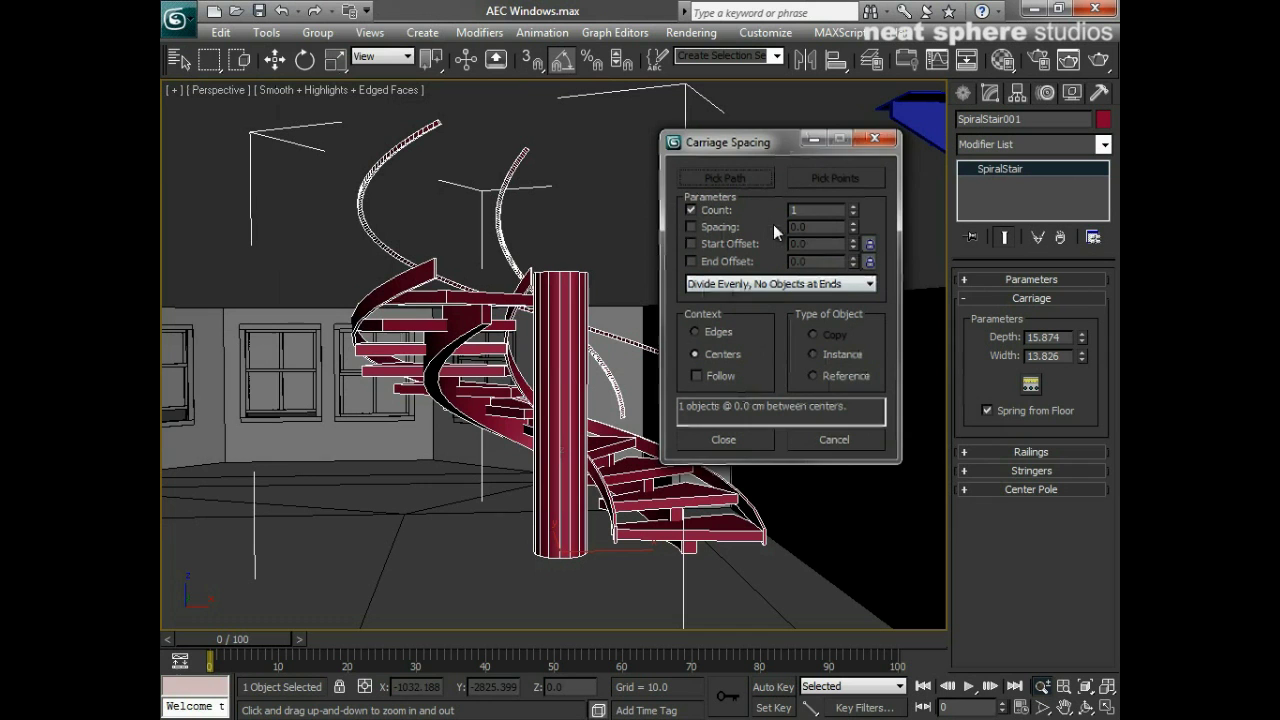
left_click(853, 206)
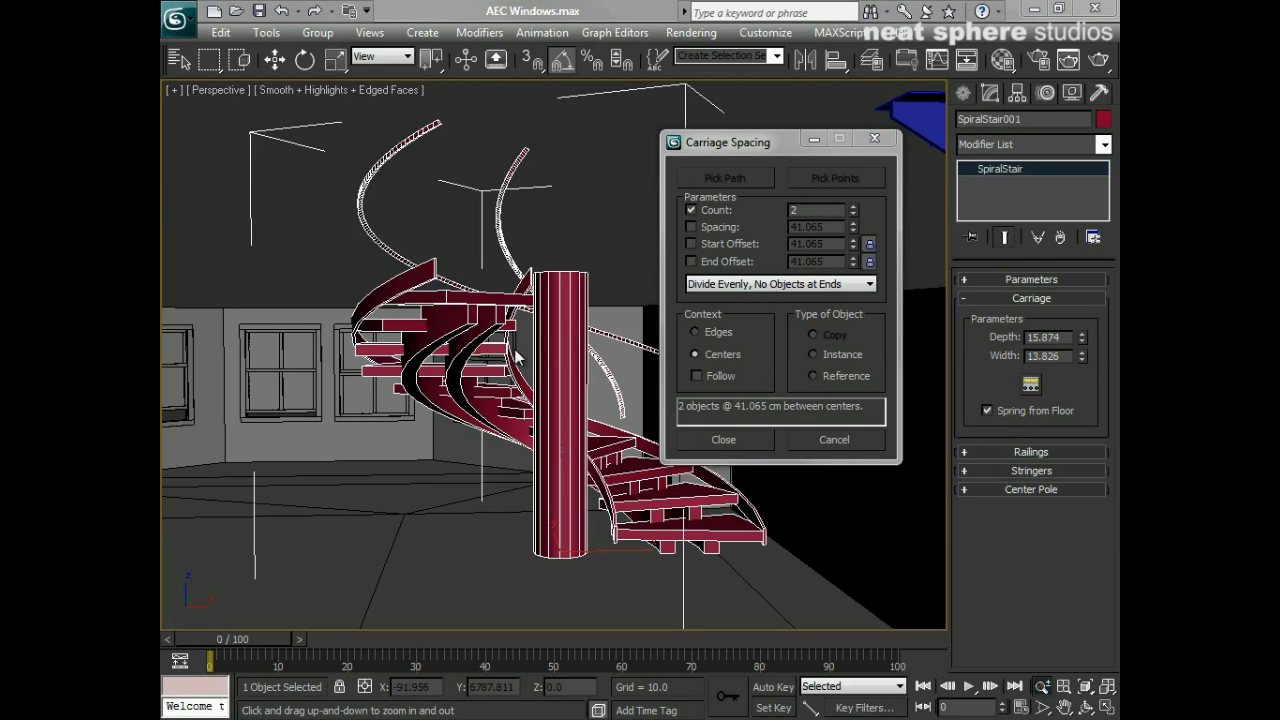
left_click(870, 245)
left_click(868, 262)
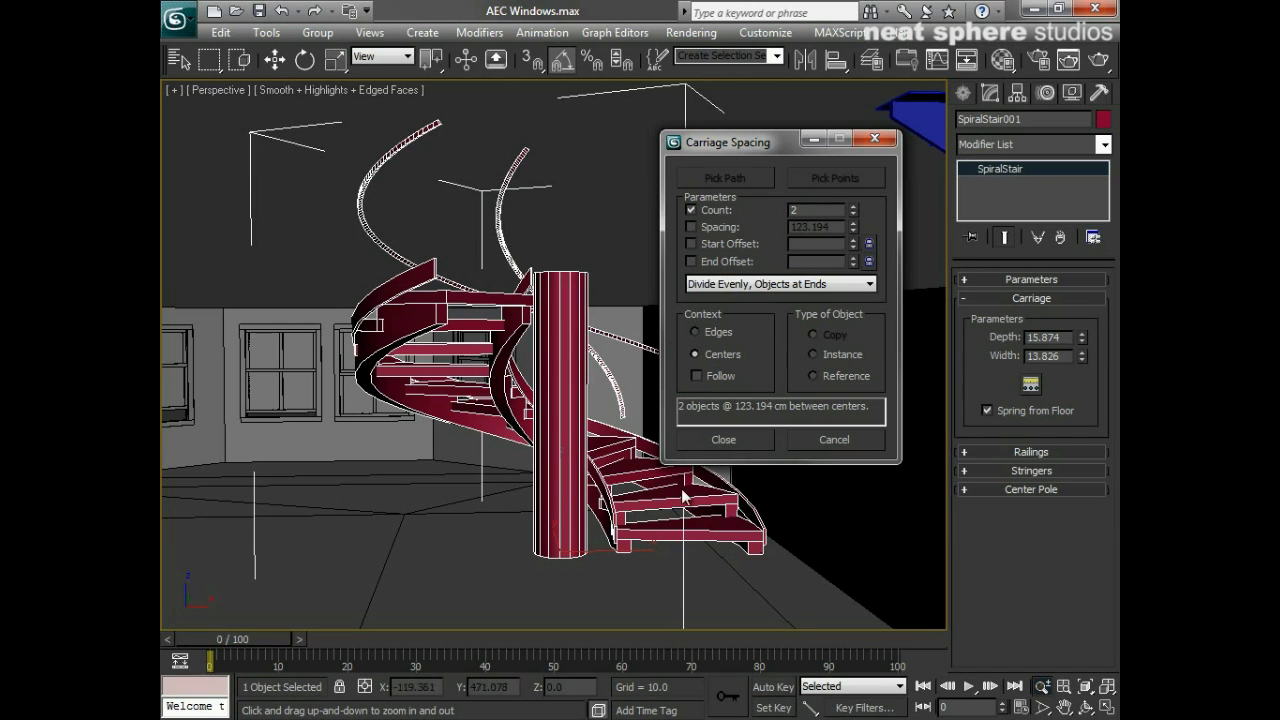
Step: Try a single carriage with the start and end offsets unlocked, and lock both offsets again
left_click(853, 214)
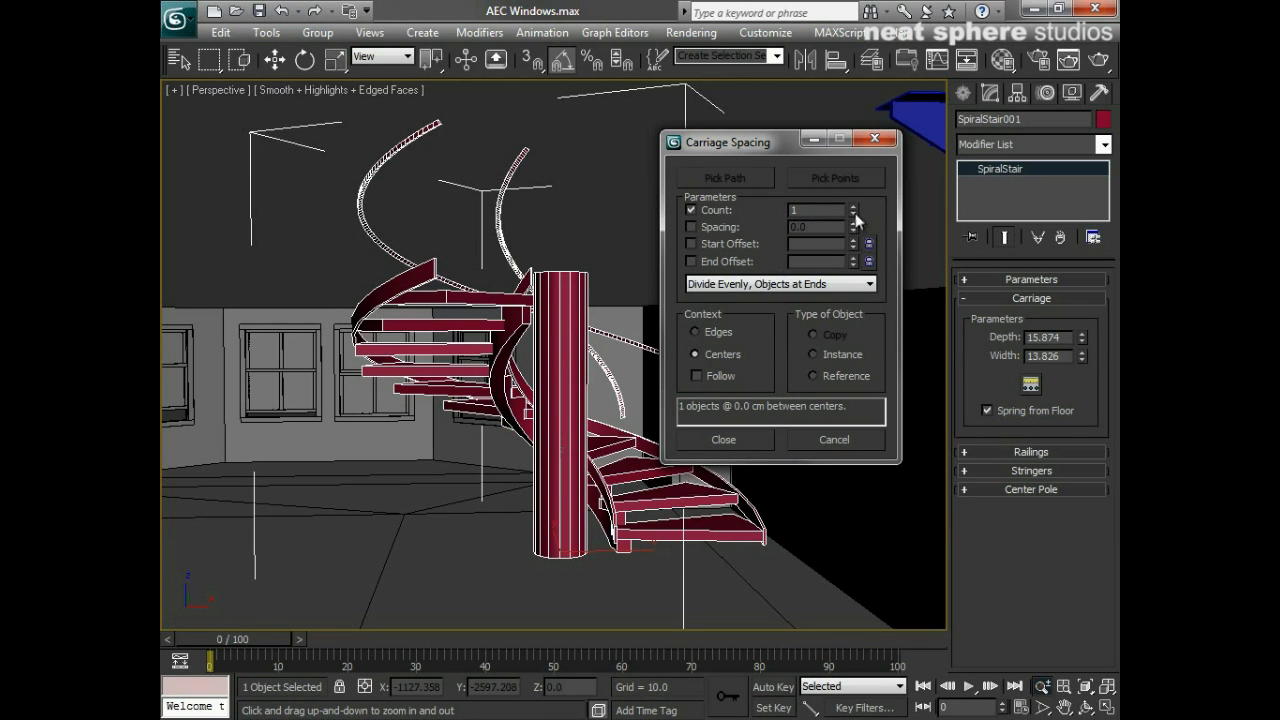
left_click(868, 243)
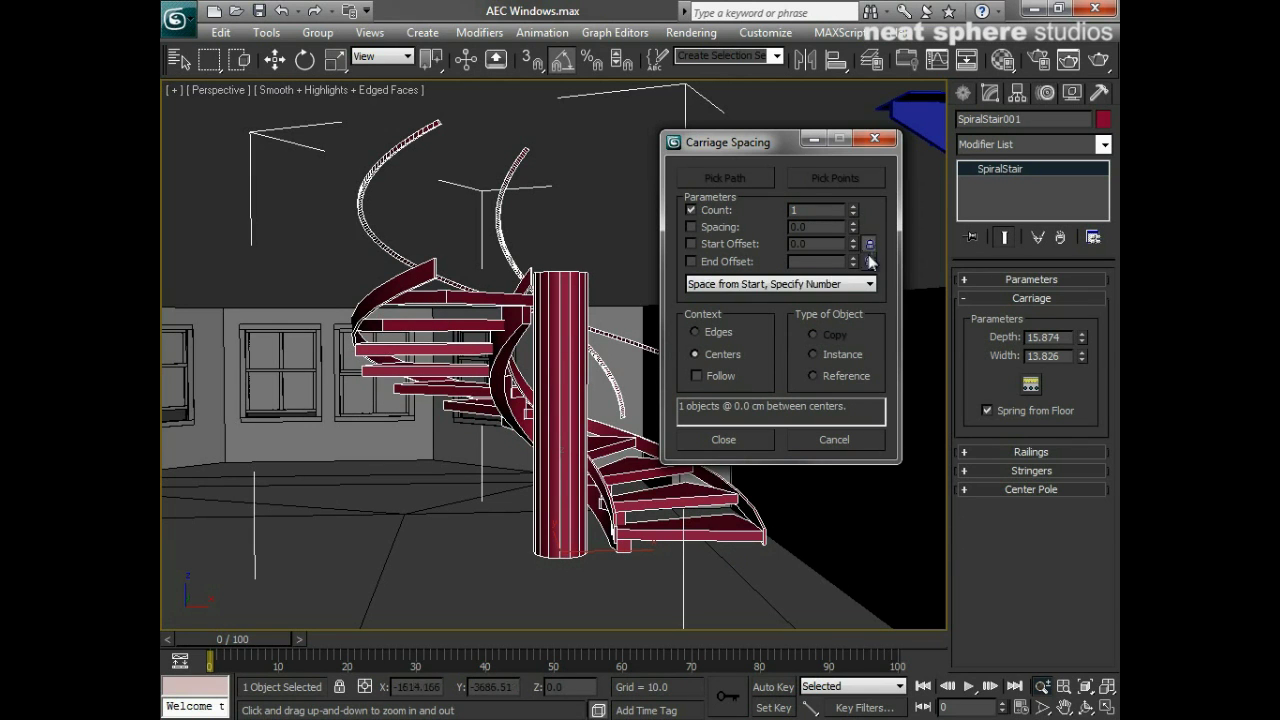
left_click(869, 261)
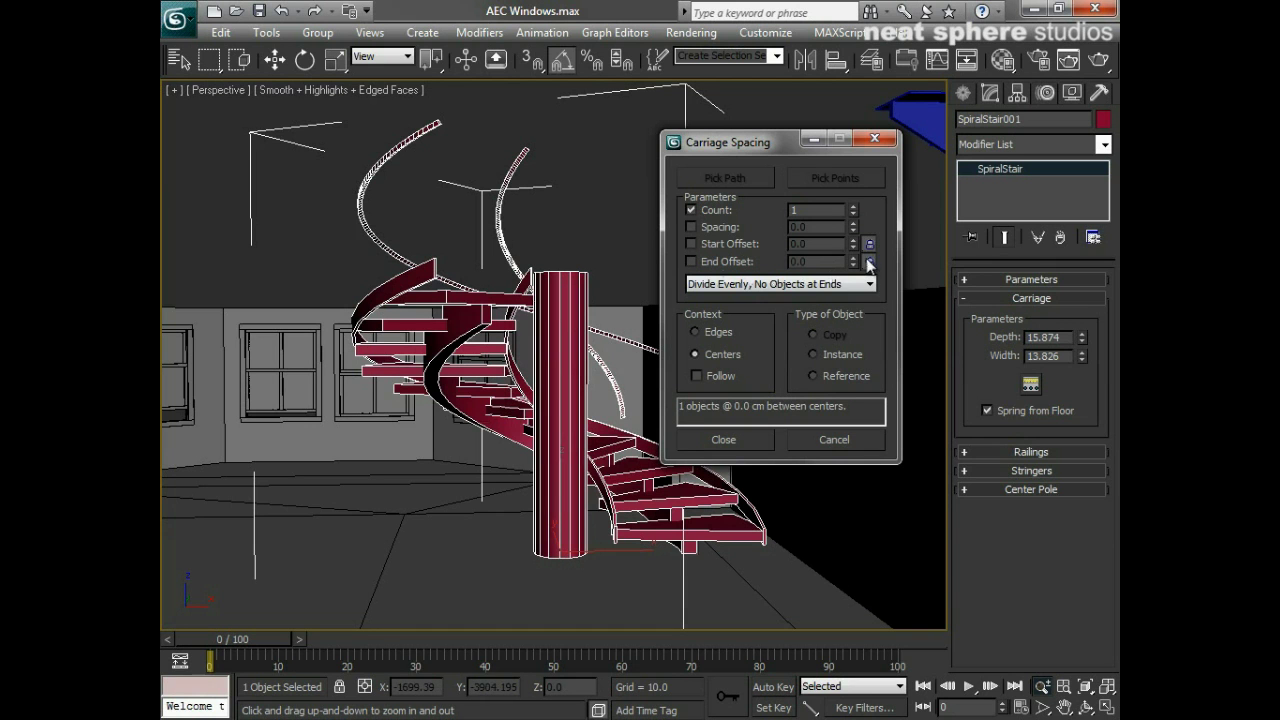
left_click(867, 261)
left_click(868, 244)
Step: Try three evenly divided carriages, set the count to 2, and close the carriage spacing settings
left_click(853, 208)
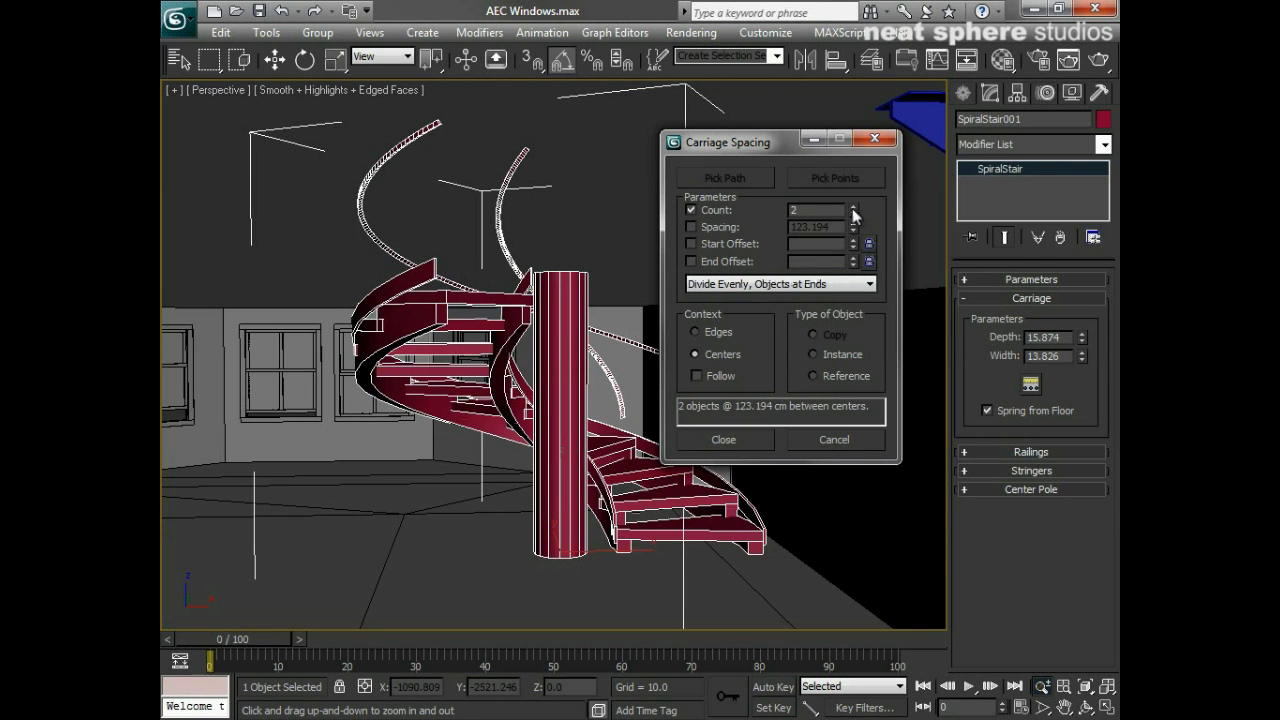
left_click(853, 208)
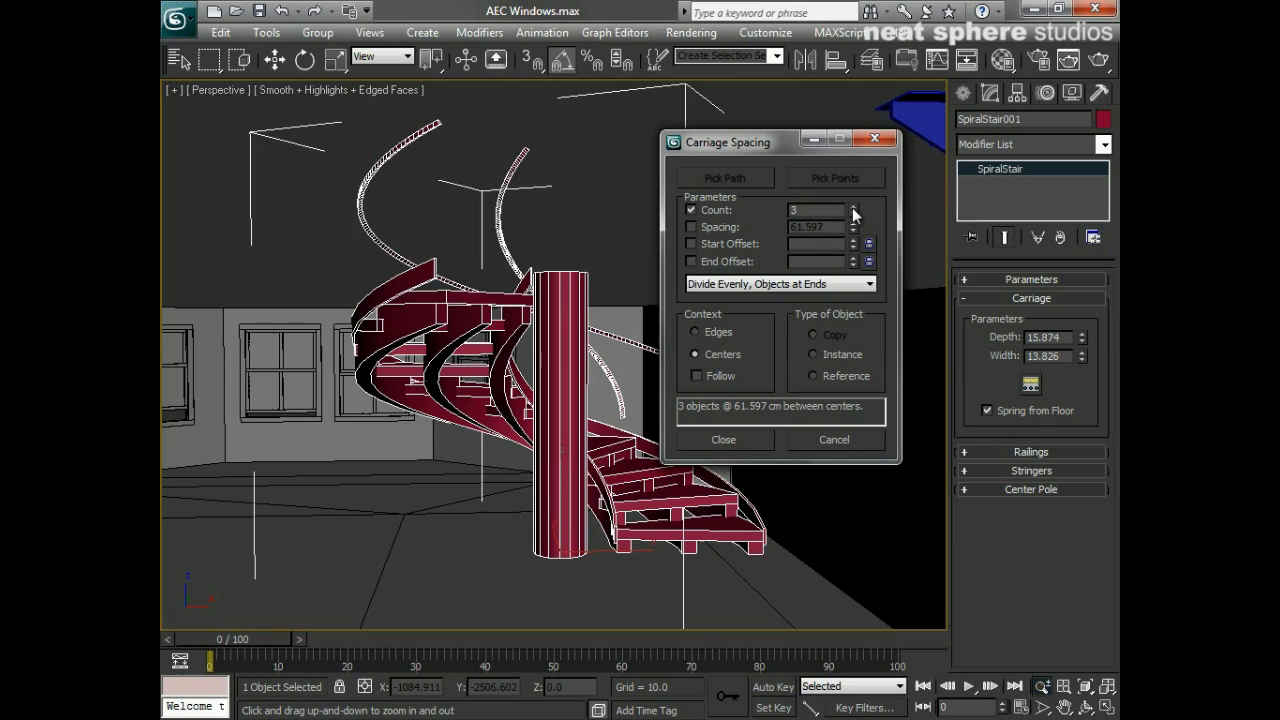
left_click(853, 214)
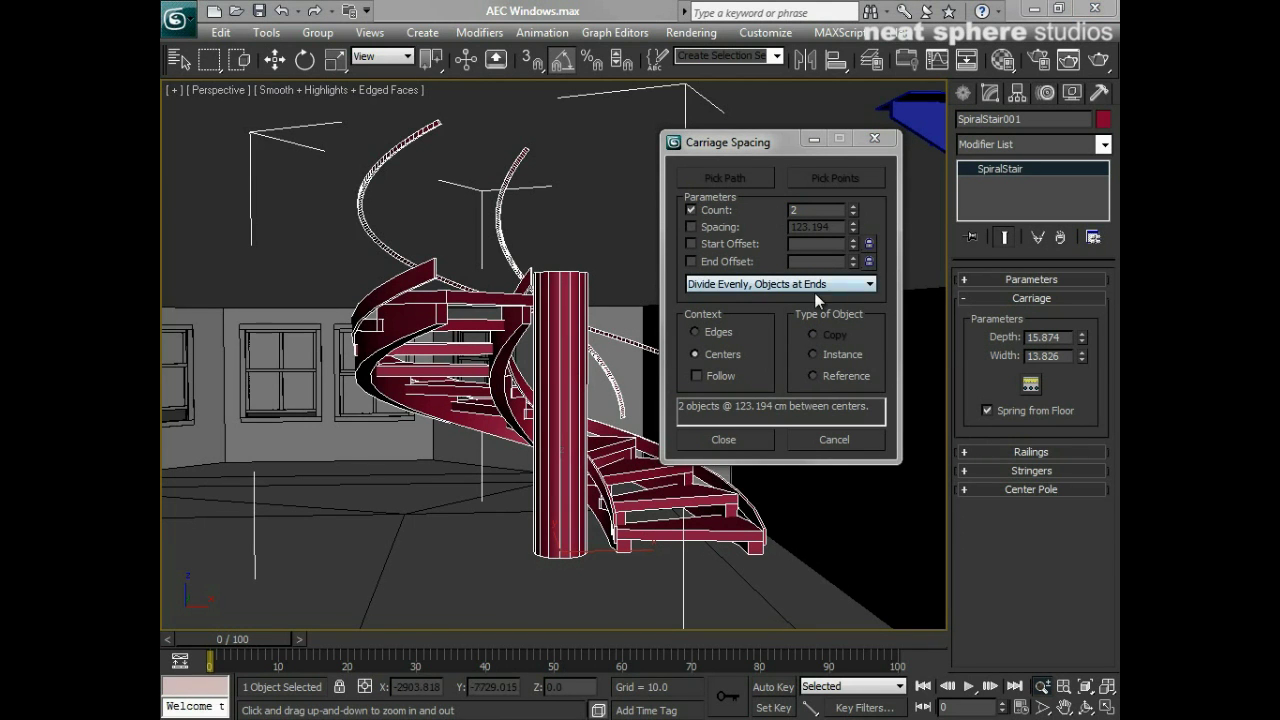
left_click(723, 440)
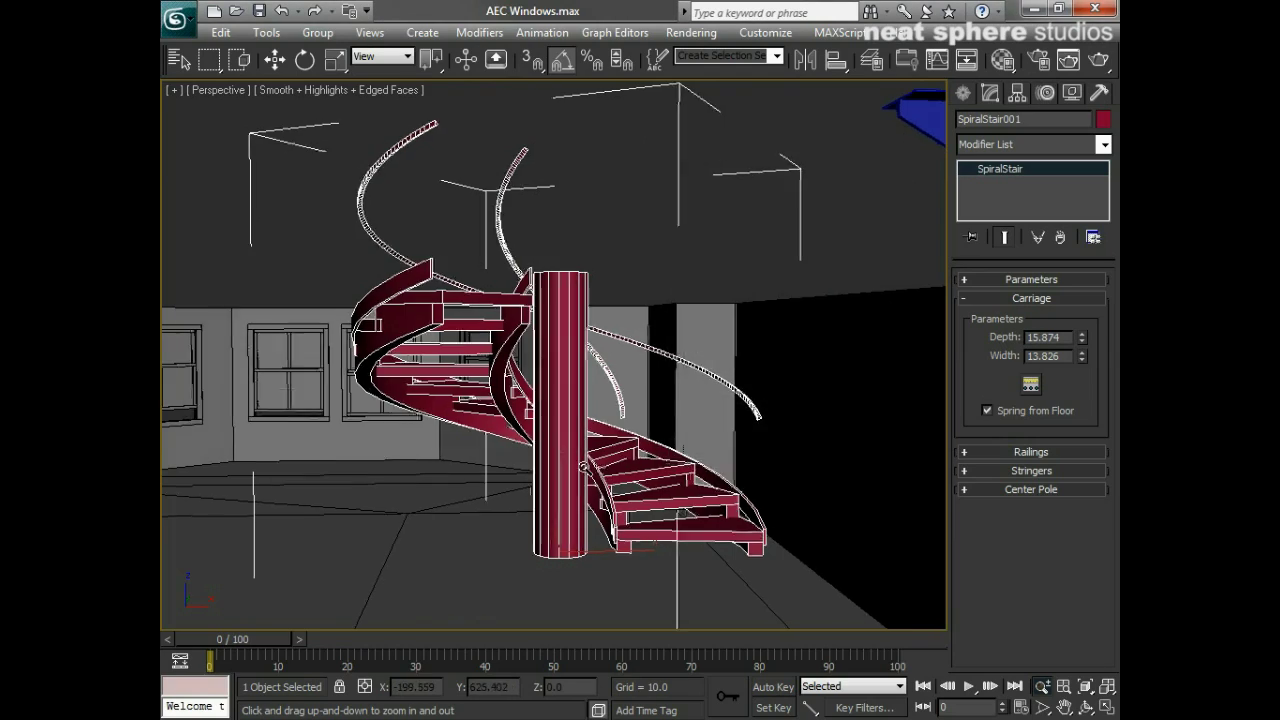
Step: Inspect the two carriages under the spiral stair and set the carriage width to 5.807
scroll(558, 475, "up", 5)
scroll(558, 475, "down", 5)
scroll(602, 534, "up", 4)
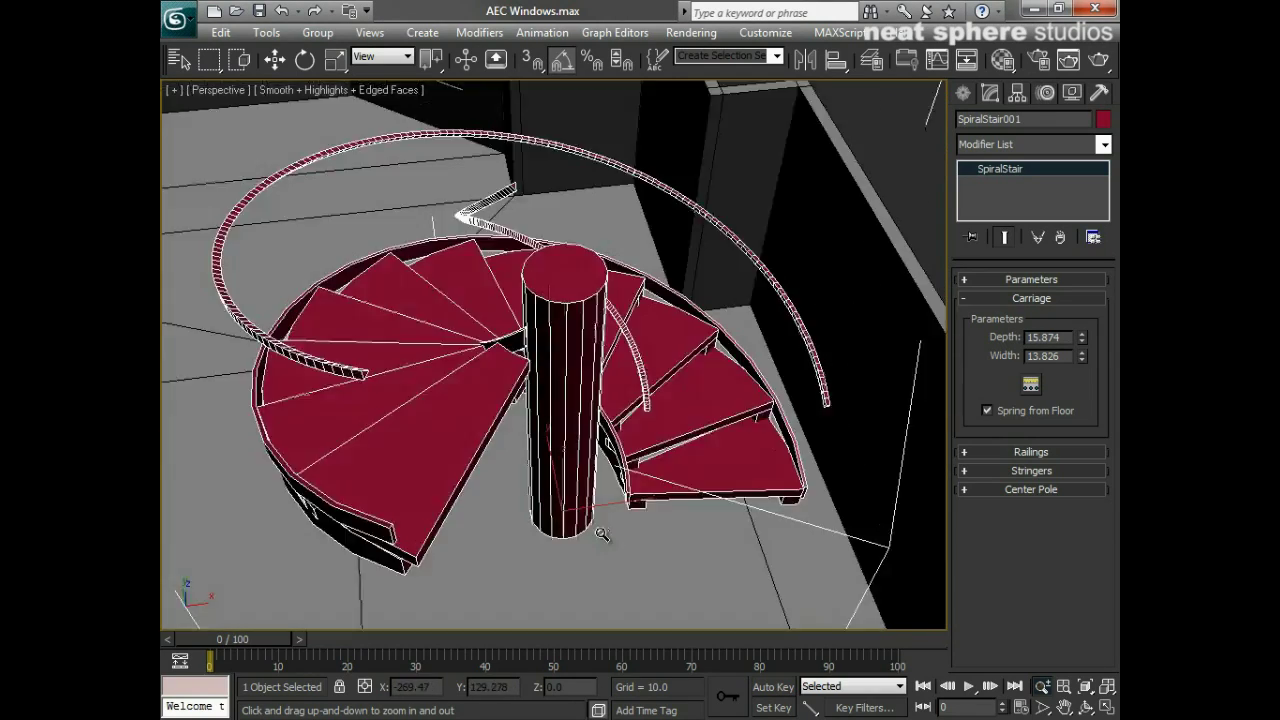
middle_click_drag(602, 534, 626, 560, "alt")
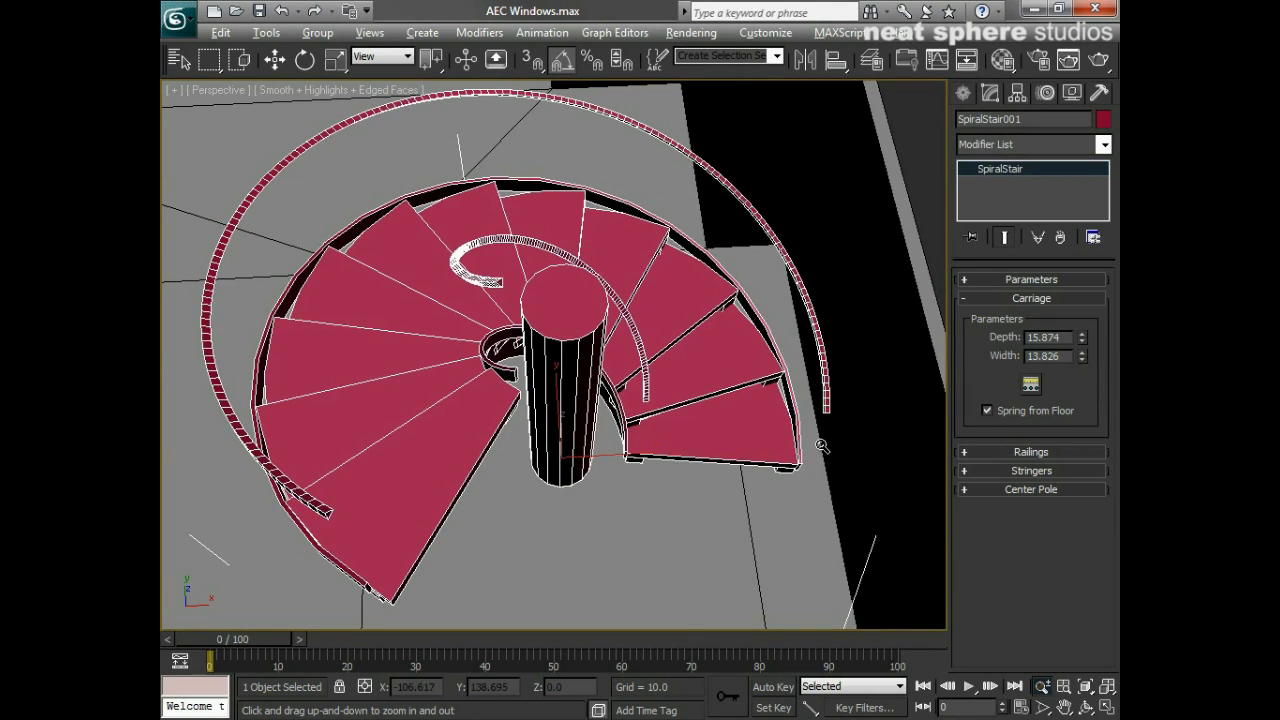
middle_click_drag(640, 500, 640, 410, "alt")
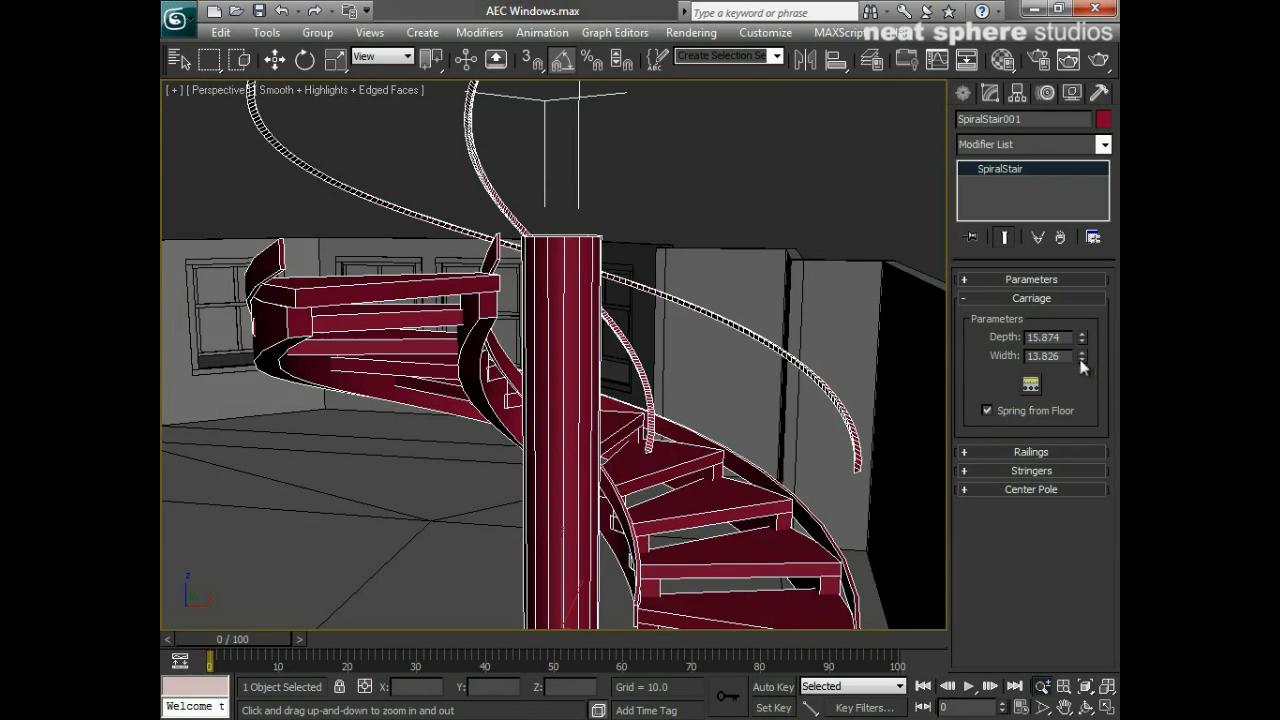
left_click_drag(1080, 365, 1079, 412)
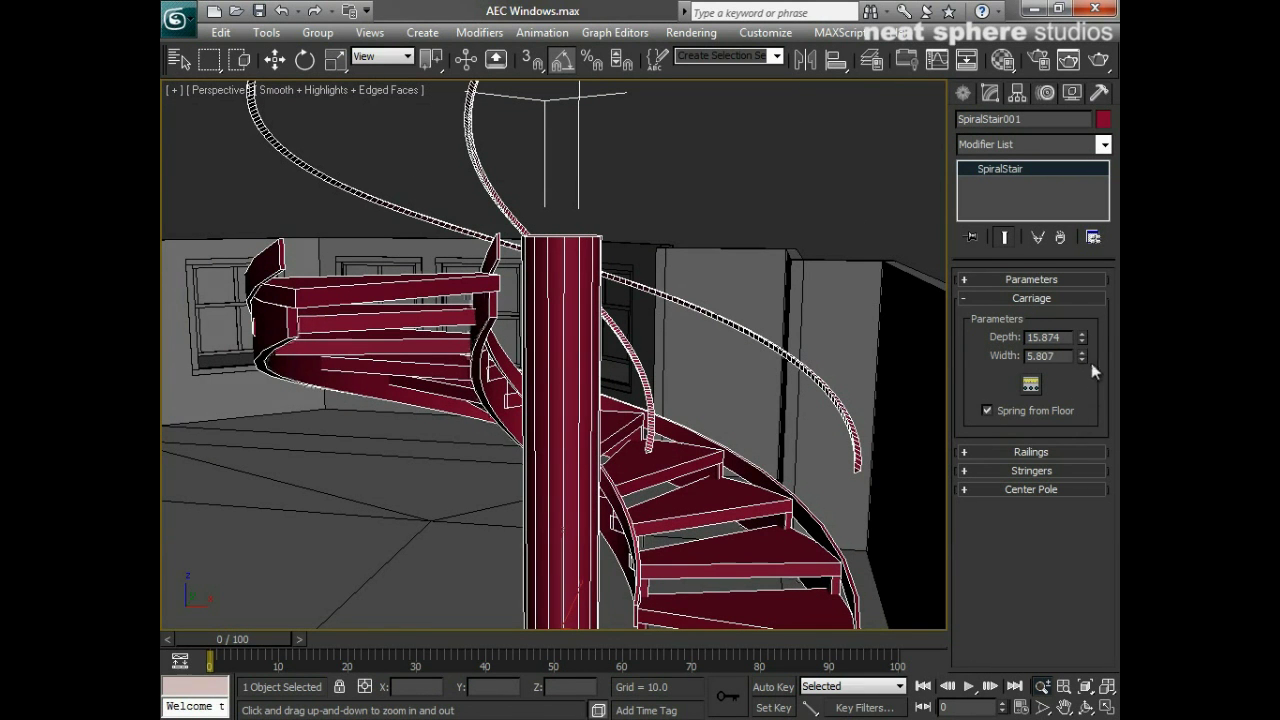
Step: Try a carriage depth of 3.016 and check the carriages from several angles
left_click_drag(1082, 347, 1078, 418)
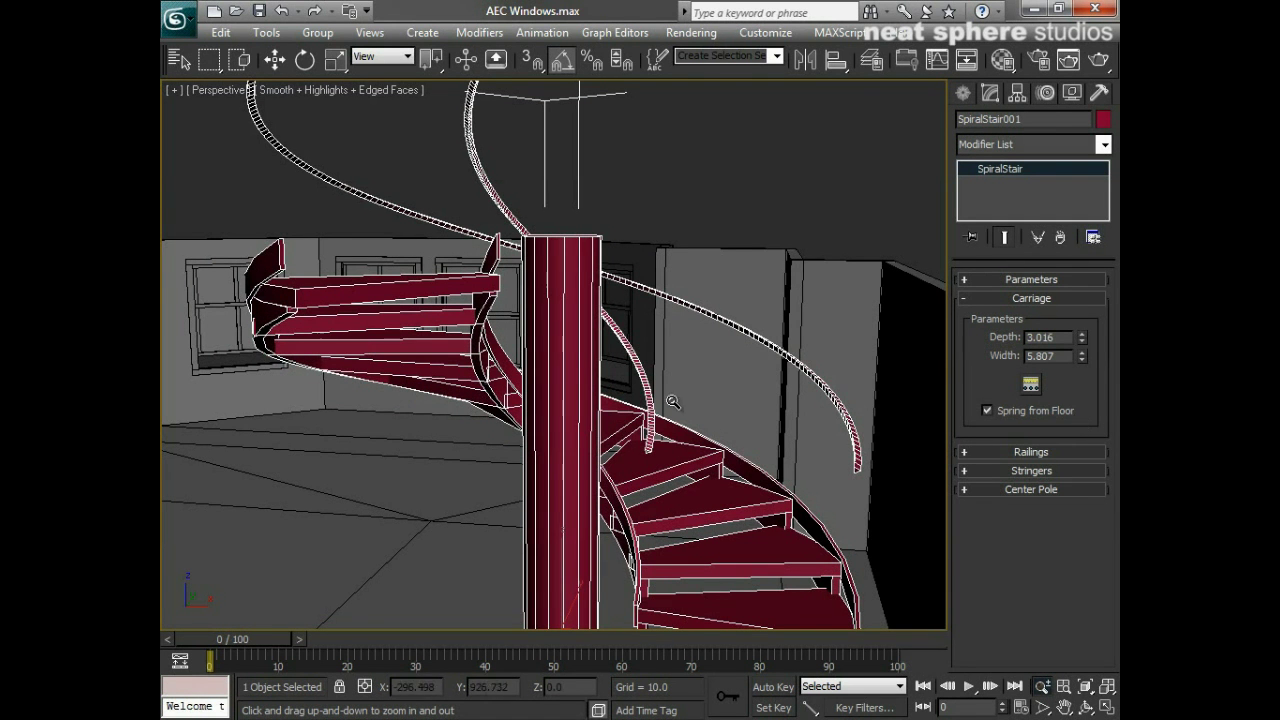
left_click_drag(500, 430, 464, 353)
left_click_drag(398, 397, 411, 420)
middle_click_drag(372, 396, 574, 394, "alt")
left_click_drag(591, 340, 602, 442)
Step: Increase the carriage depth so the carriages support the steps again, and collapse the carriage settings
mouse_move(1080, 343)
left_mouse_down()
mouse_move(1071, 372)
mouse_move(1074, 341)
left_mouse_up()
middle_click_drag(741, 434, 687, 475, "alt")
mouse_move(688, 474)
left_mouse_down()
mouse_move(696, 520)
mouse_move(704, 478)
left_mouse_up()
left_click(989, 298)
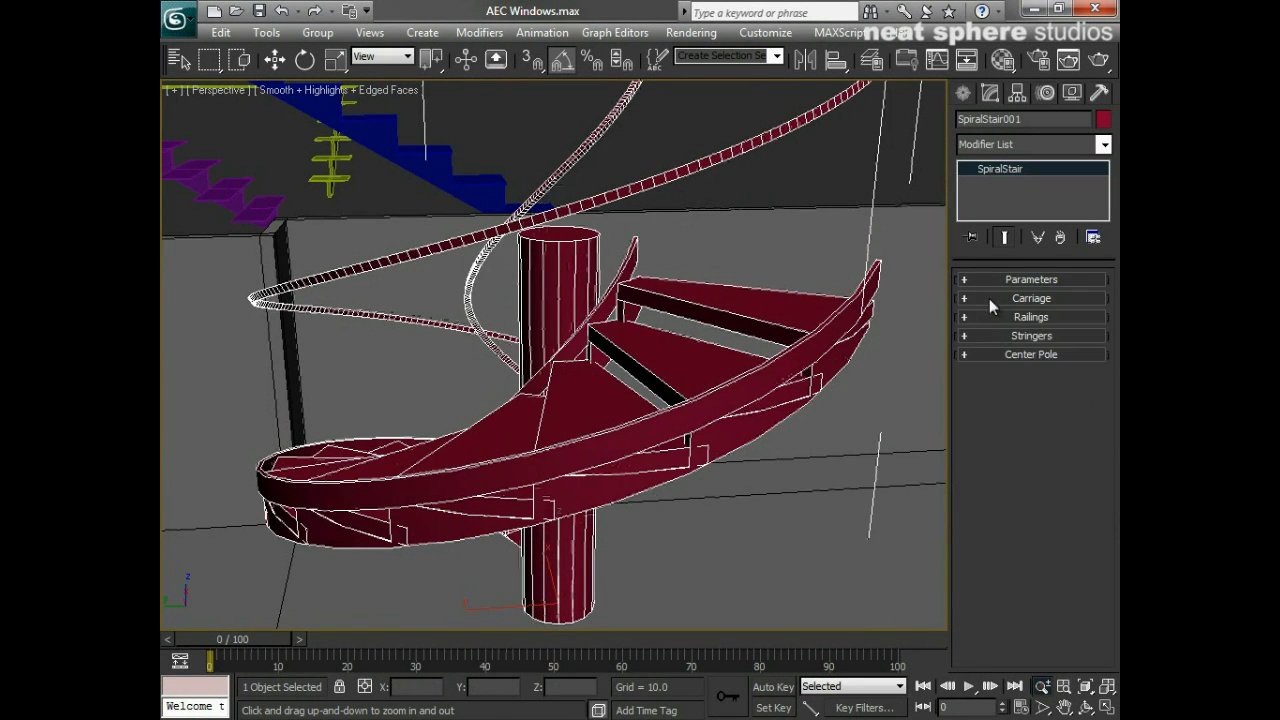
Step: Turn off the spiral stair's stringers and compare the steps without and with the carriage, leaving the carriage on
left_click(995, 278)
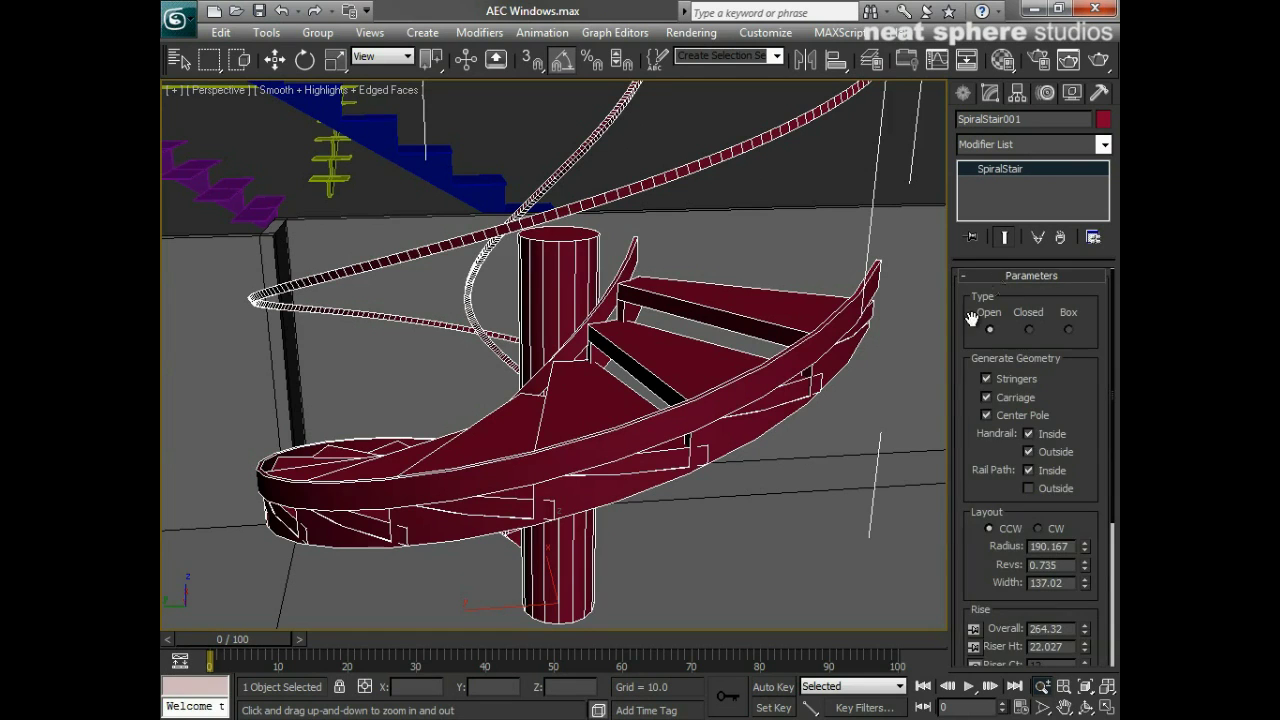
left_click(985, 397)
middle_click_drag(742, 429, 781, 421, "alt")
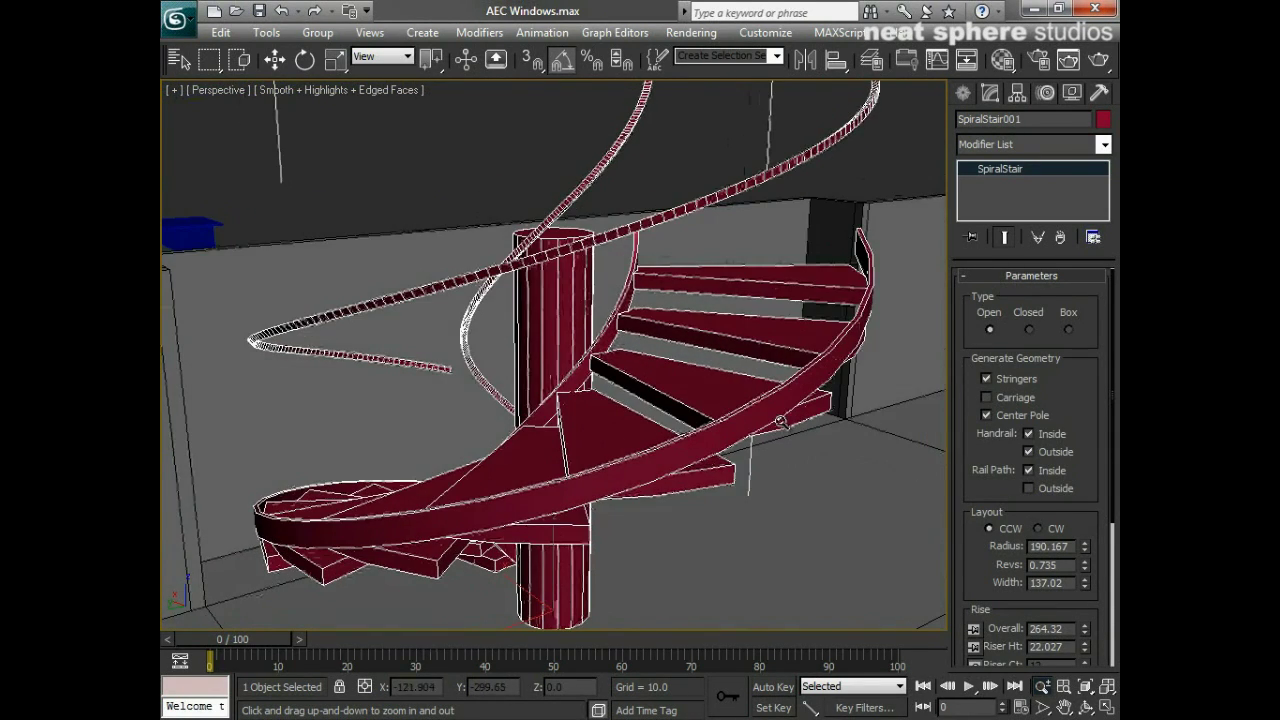
left_click(986, 378)
middle_click_drag(657, 414, 800, 435, "alt")
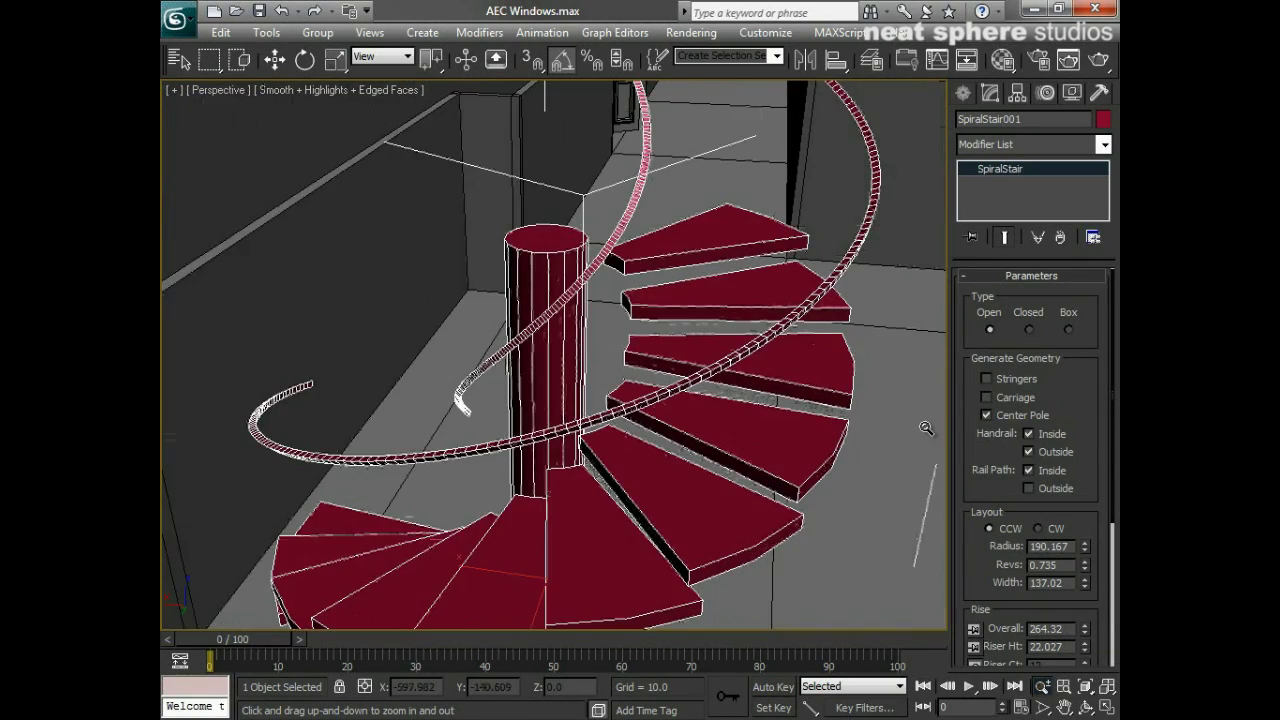
left_click(986, 398)
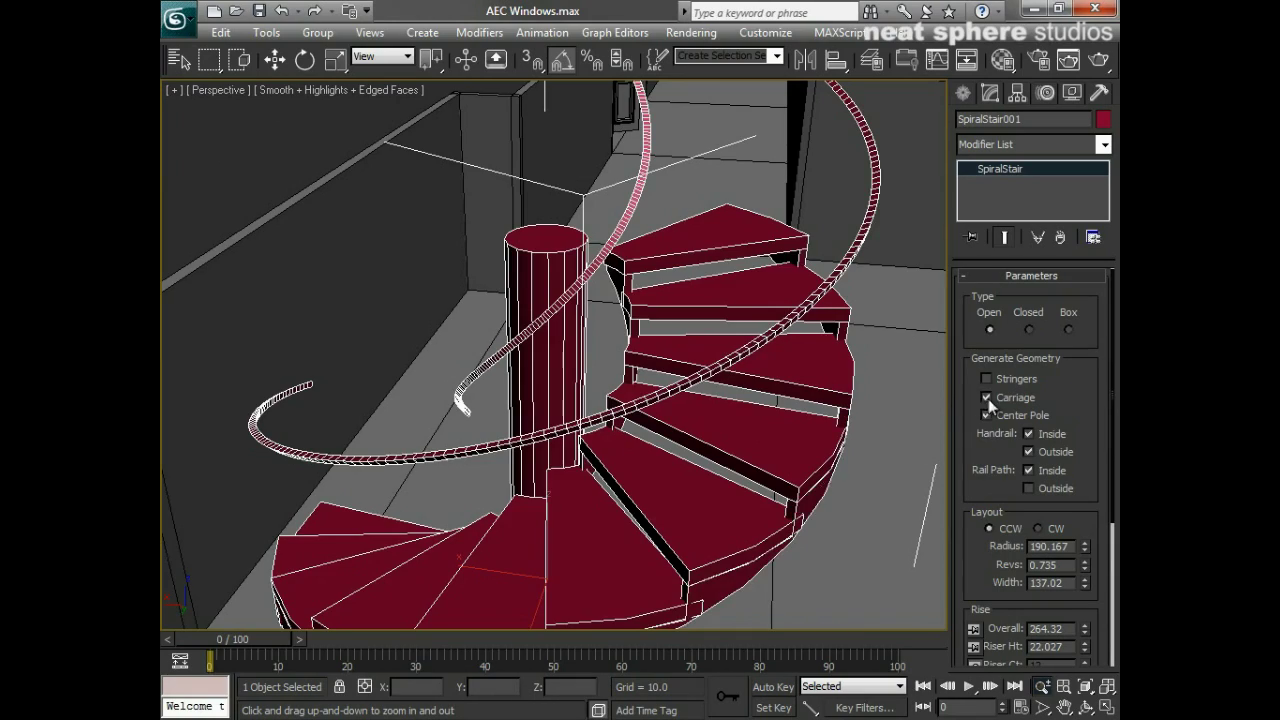
middle_click_drag(770, 500, 781, 464, "alt")
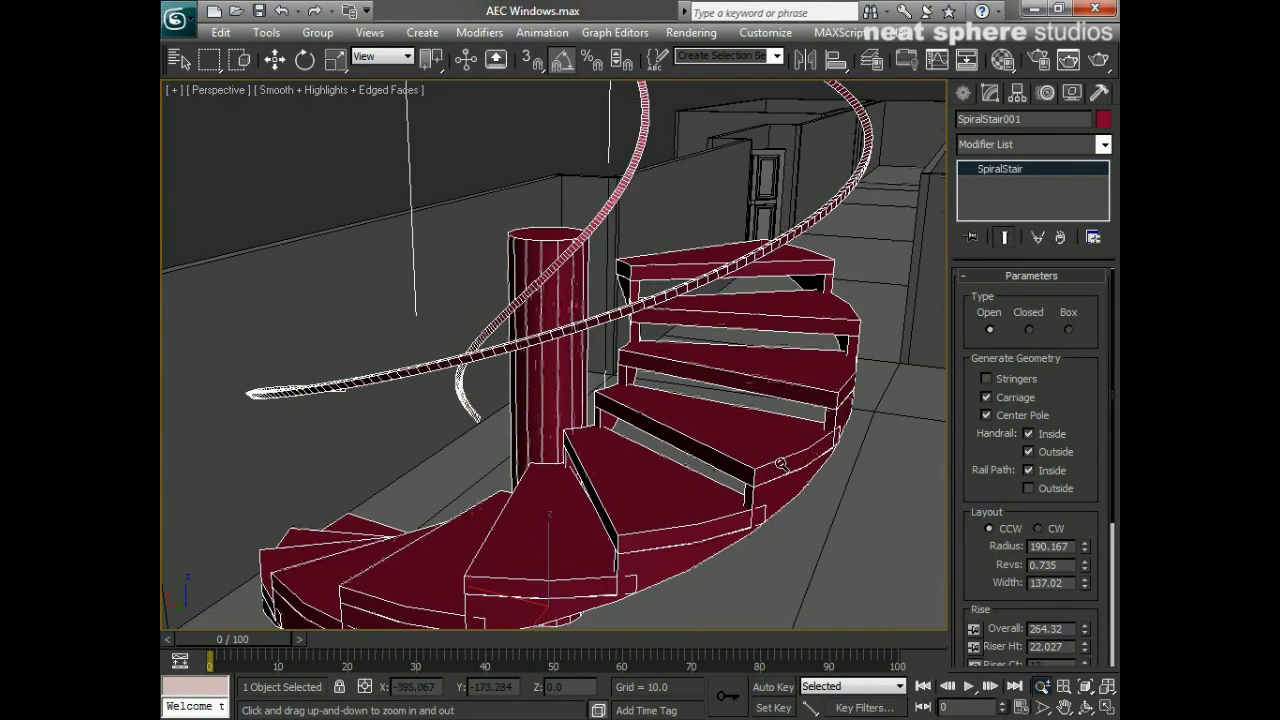
Step: Set the spiral stair's railing height to 96.012 and railing offset to 5.283
left_click(1014, 280)
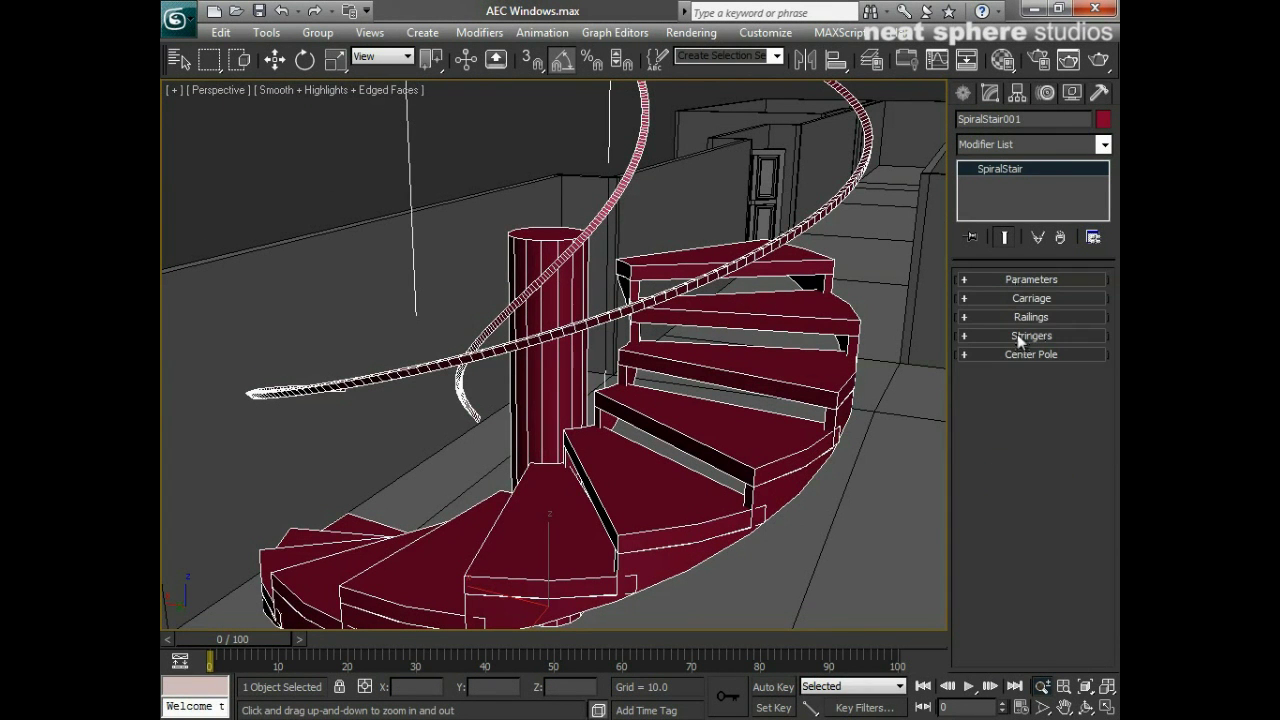
left_click(1017, 317)
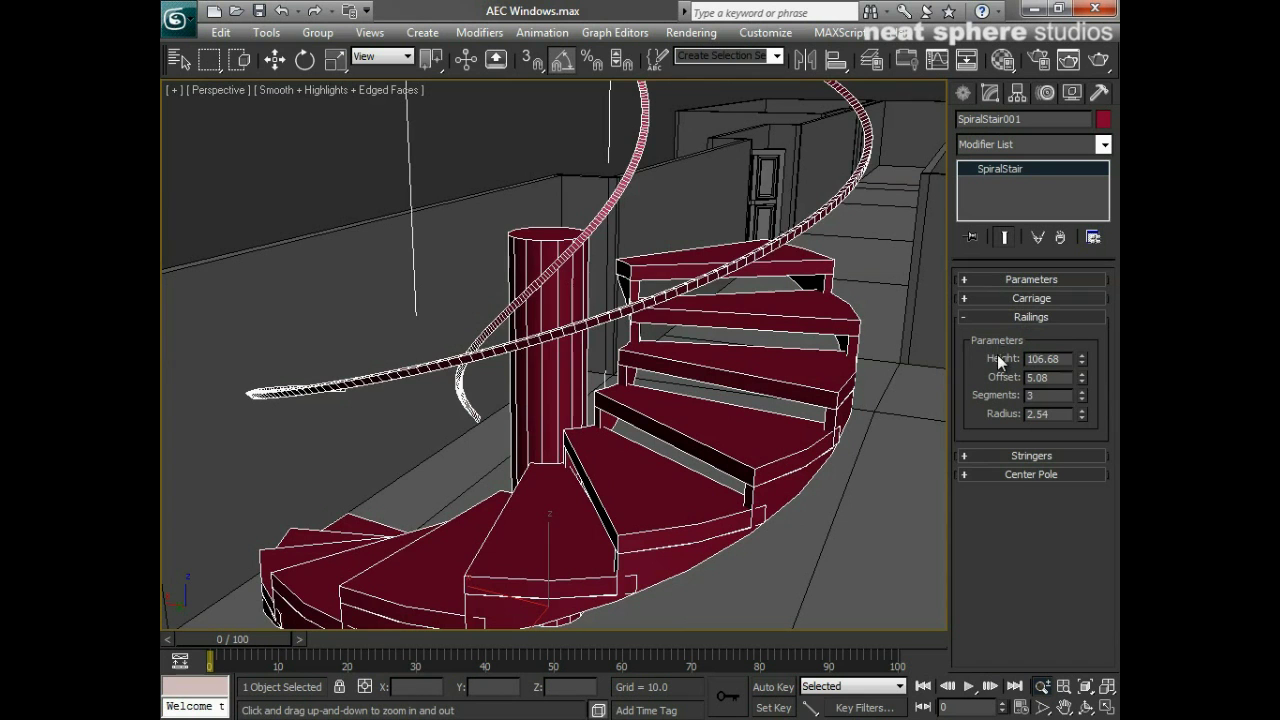
left_click_drag(1081, 366, 1028, 375)
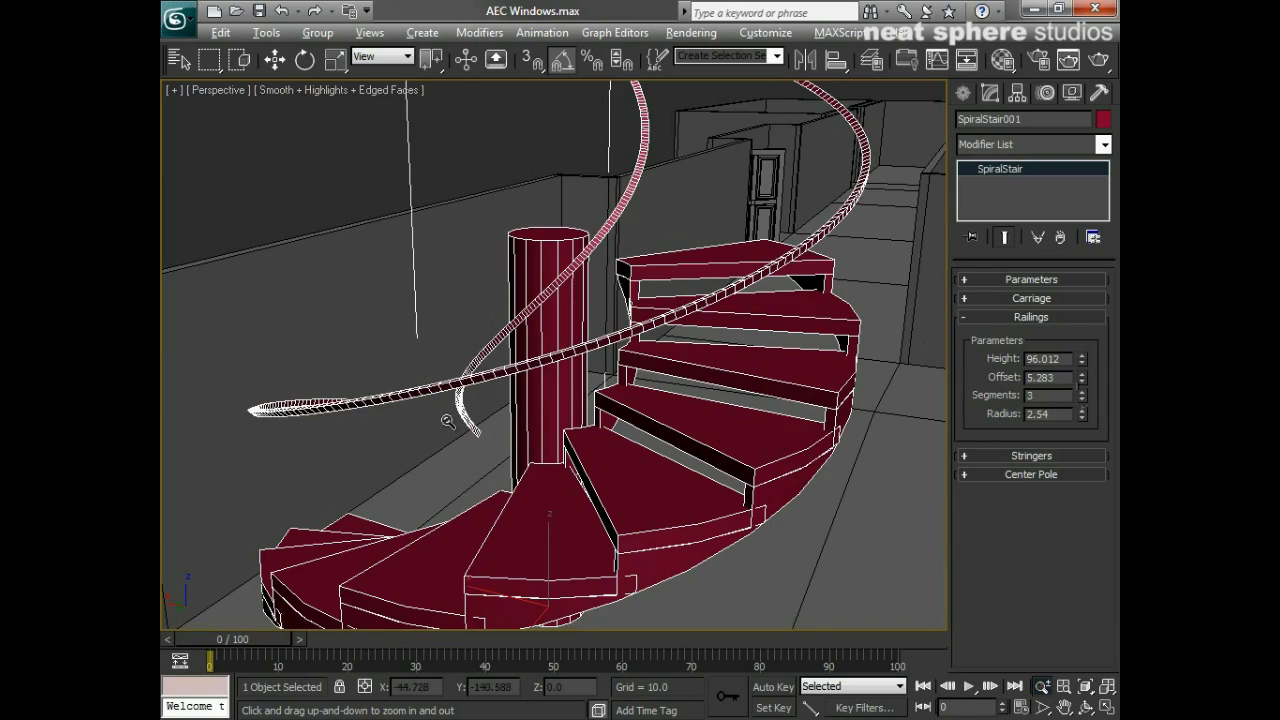
Step: Increase the spiral stair's railing segments to 16 to make the handrails round
left_click_drag(447, 421, 767, 467)
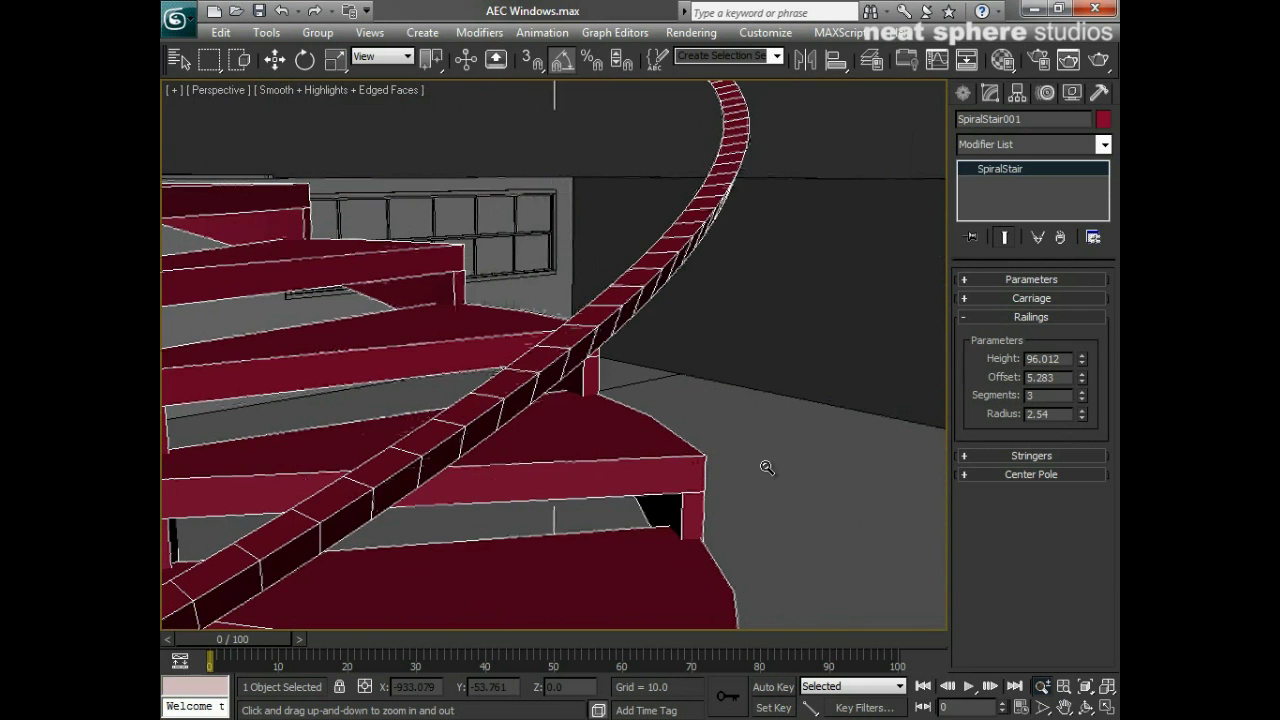
left_click(1080, 391)
left_click(1080, 391)
left_click(1080, 391)
left_click(1080, 391)
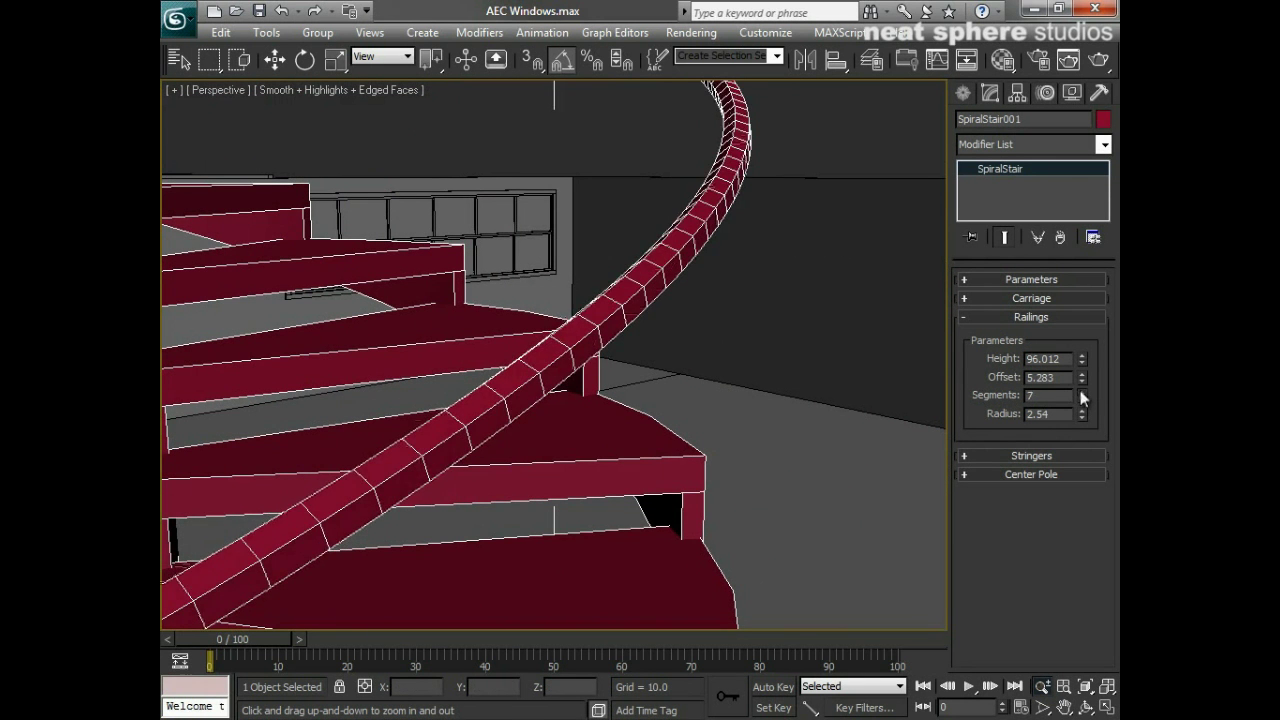
left_click(1080, 391)
left_click(1080, 391)
left_click(1080, 391)
left_click(1080, 391)
left_click(1080, 391)
left_click(1080, 391)
left_click(1080, 391)
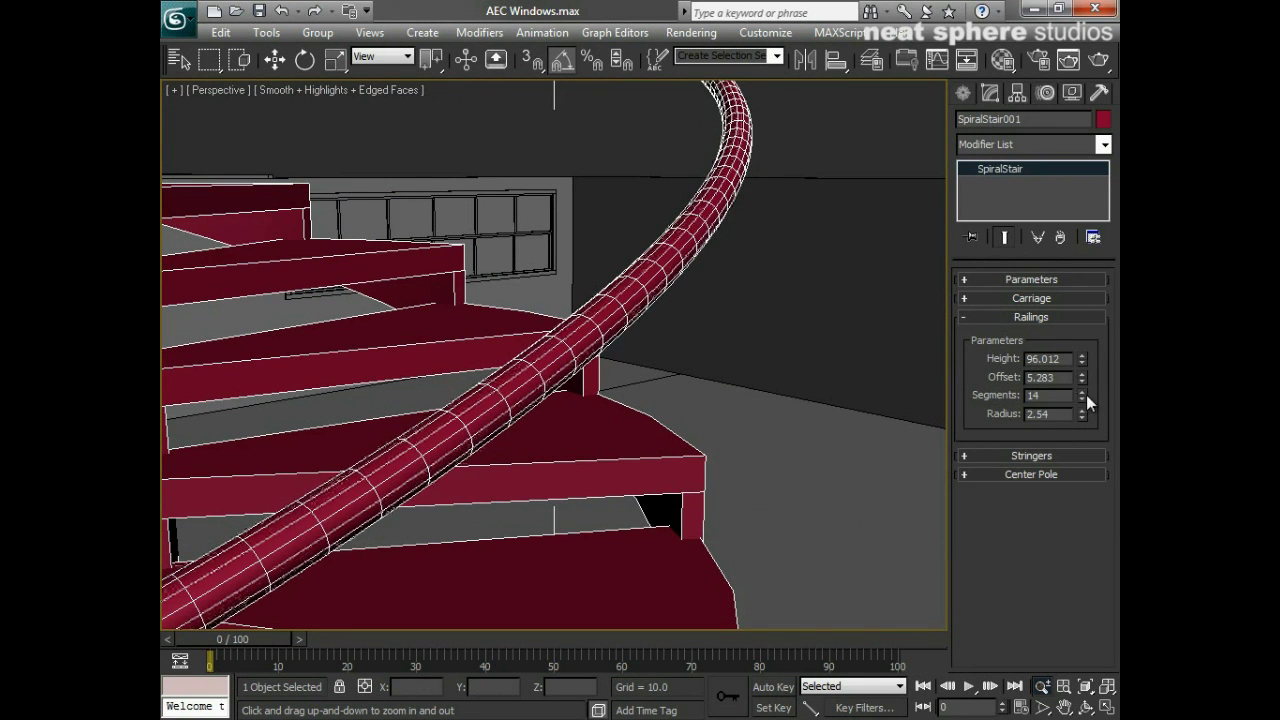
left_click(1081, 392)
left_click(1081, 392)
Step: Thicken the spiral stair's railings to a radius of 4.572
middle_click_drag(578, 360, 520, 366, "alt")
left_click_drag(590, 245, 569, 367)
middle_click_drag(569, 367, 694, 443)
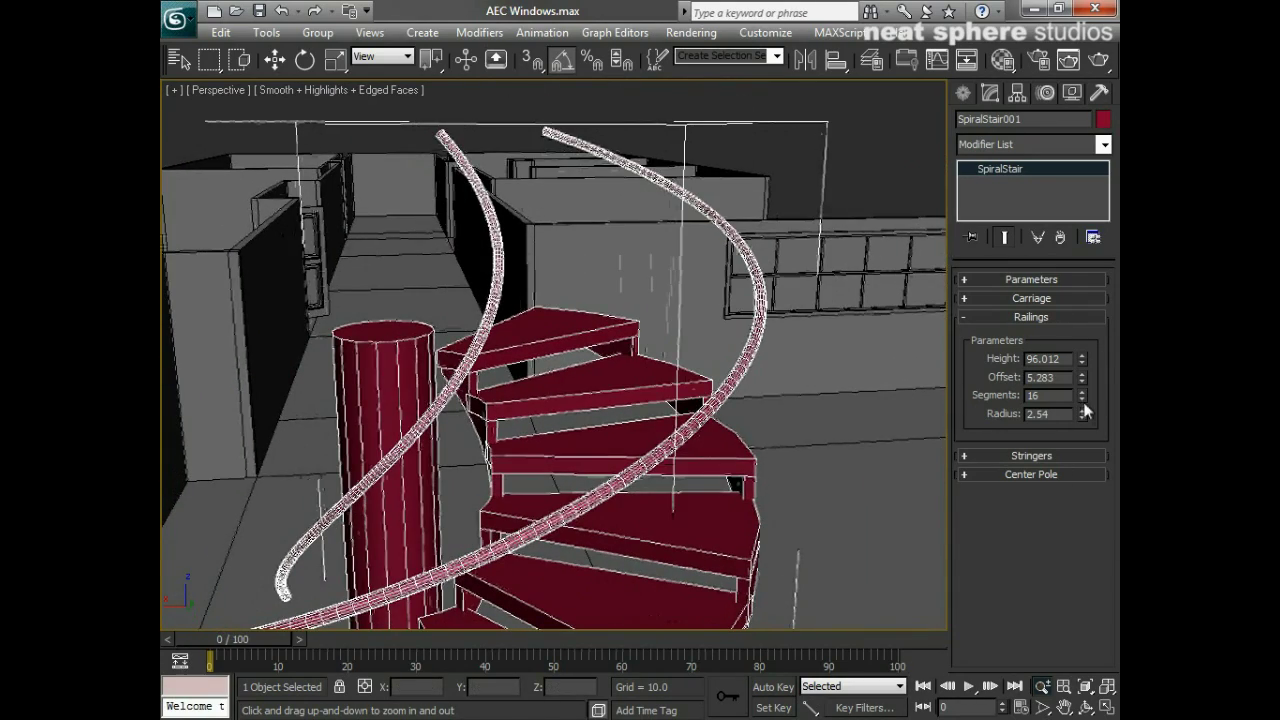
mouse_move(1081, 413)
left_mouse_down()
mouse_move(1070, 317)
mouse_move(1069, 338)
left_mouse_up()
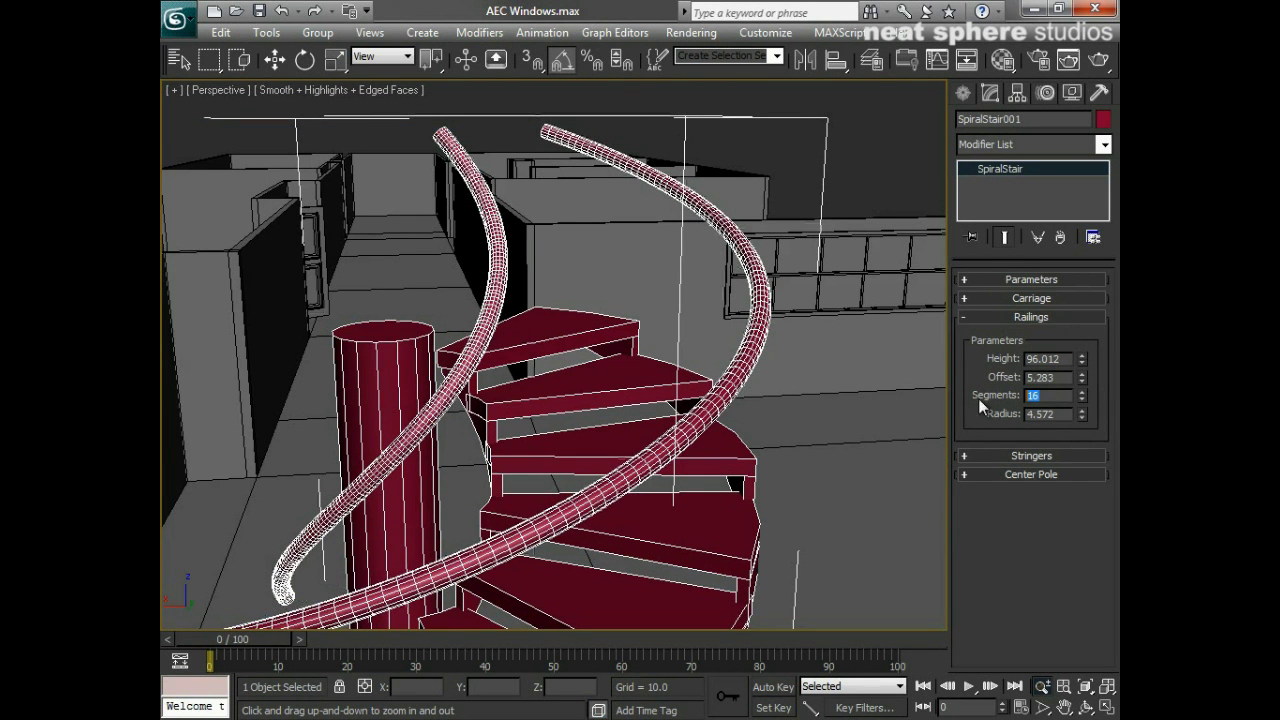
Step: Try the spiral stair's railings with 4 segments, close the railing settings and look at the stringer settings
type("4")
key("Return")
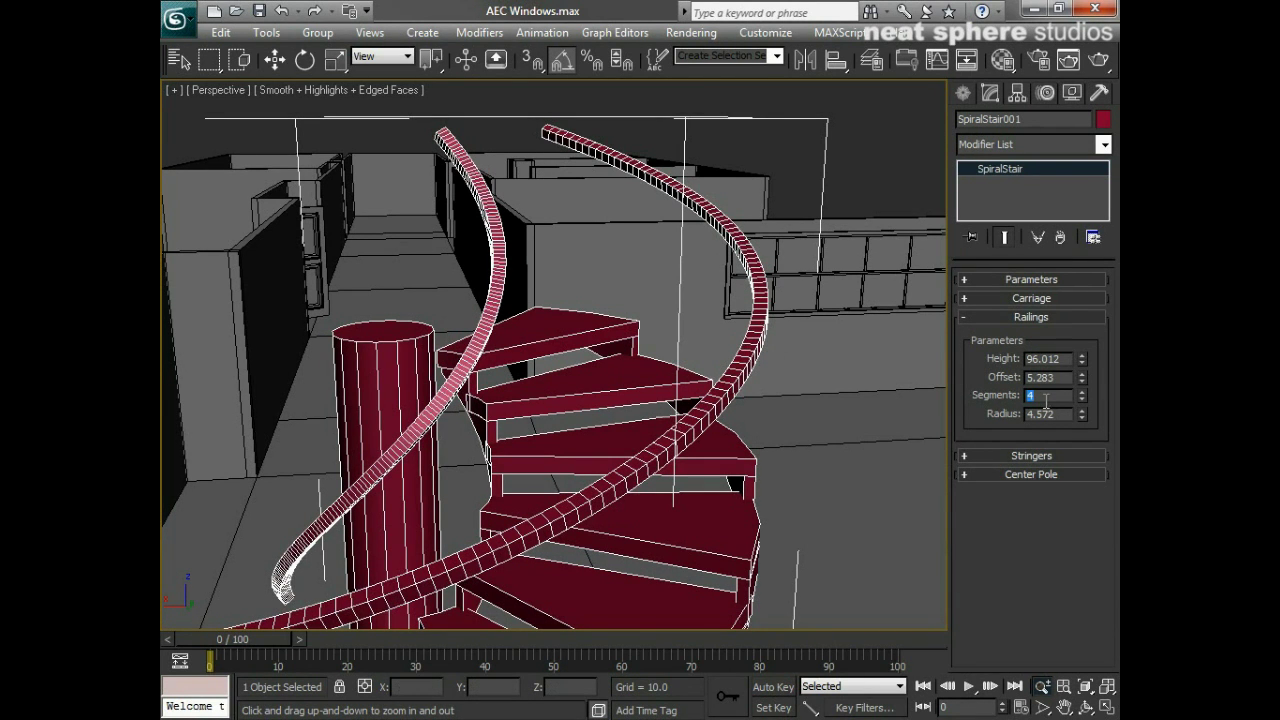
left_click(1017, 317)
left_click(1013, 336)
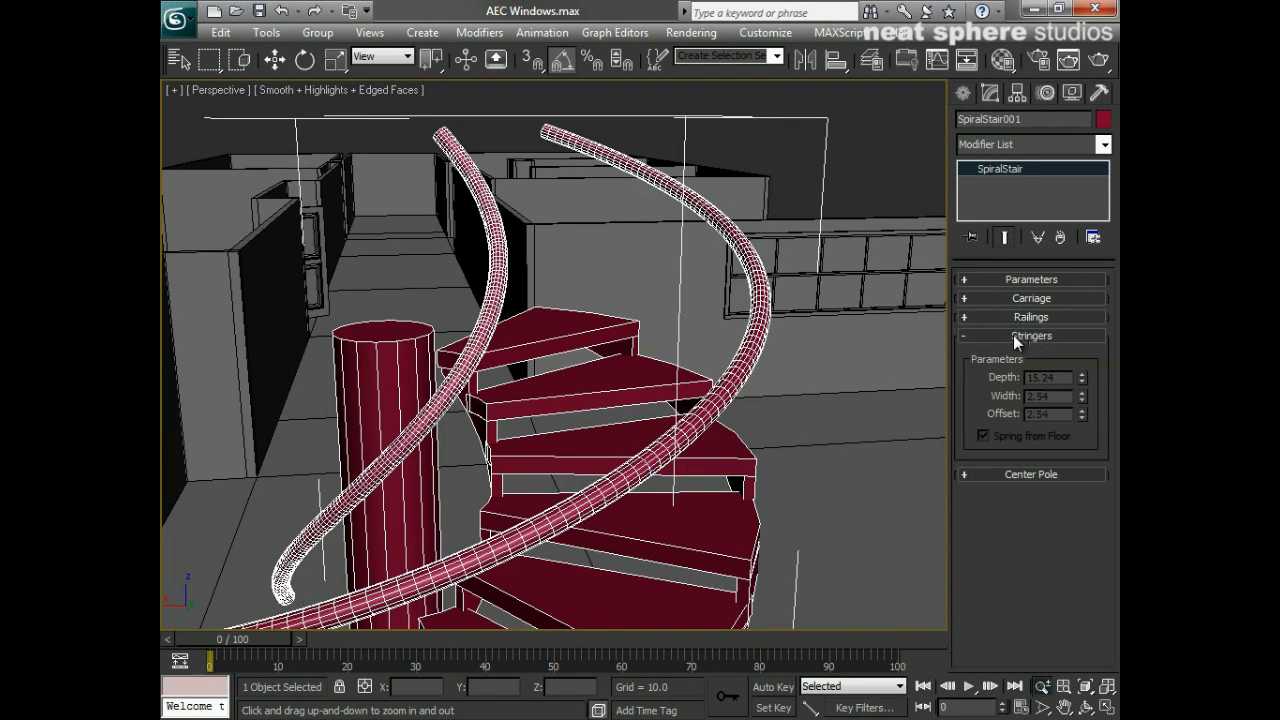
left_click(1013, 335)
Step: Reduce the radius of the spiral stair's center pole to 10.414
left_click(1036, 355)
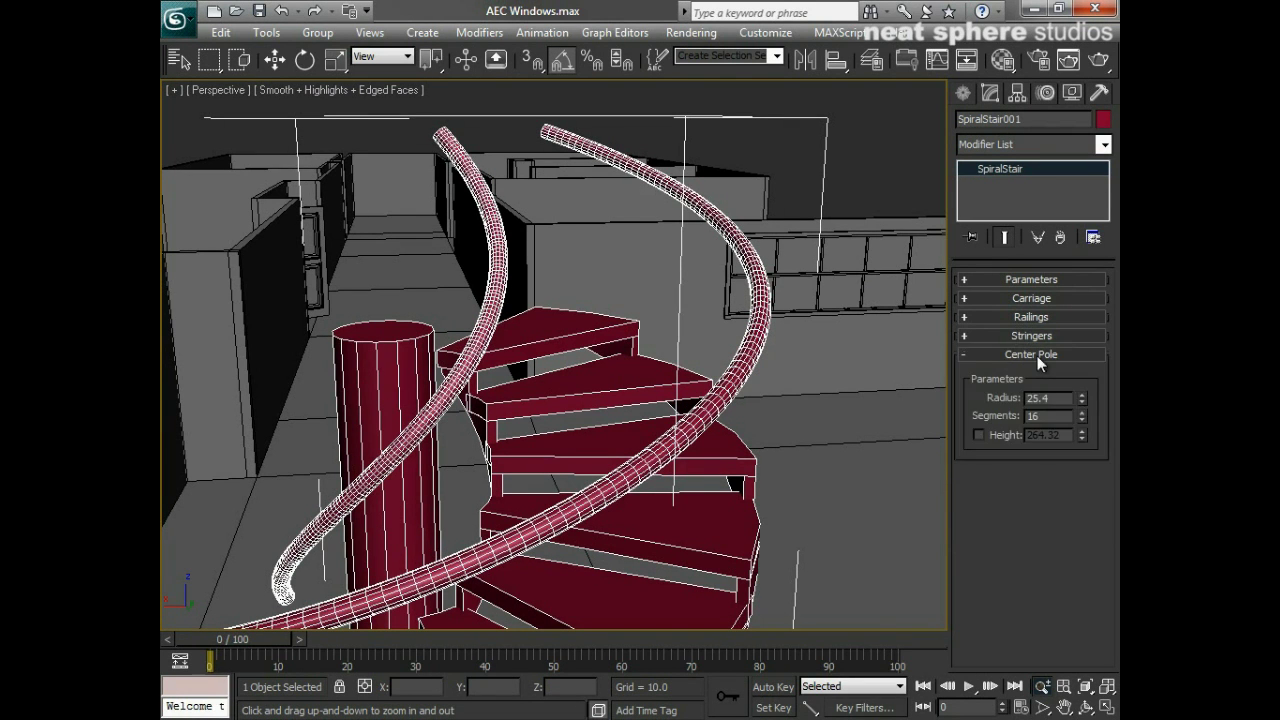
left_click_drag(515, 332, 530, 390)
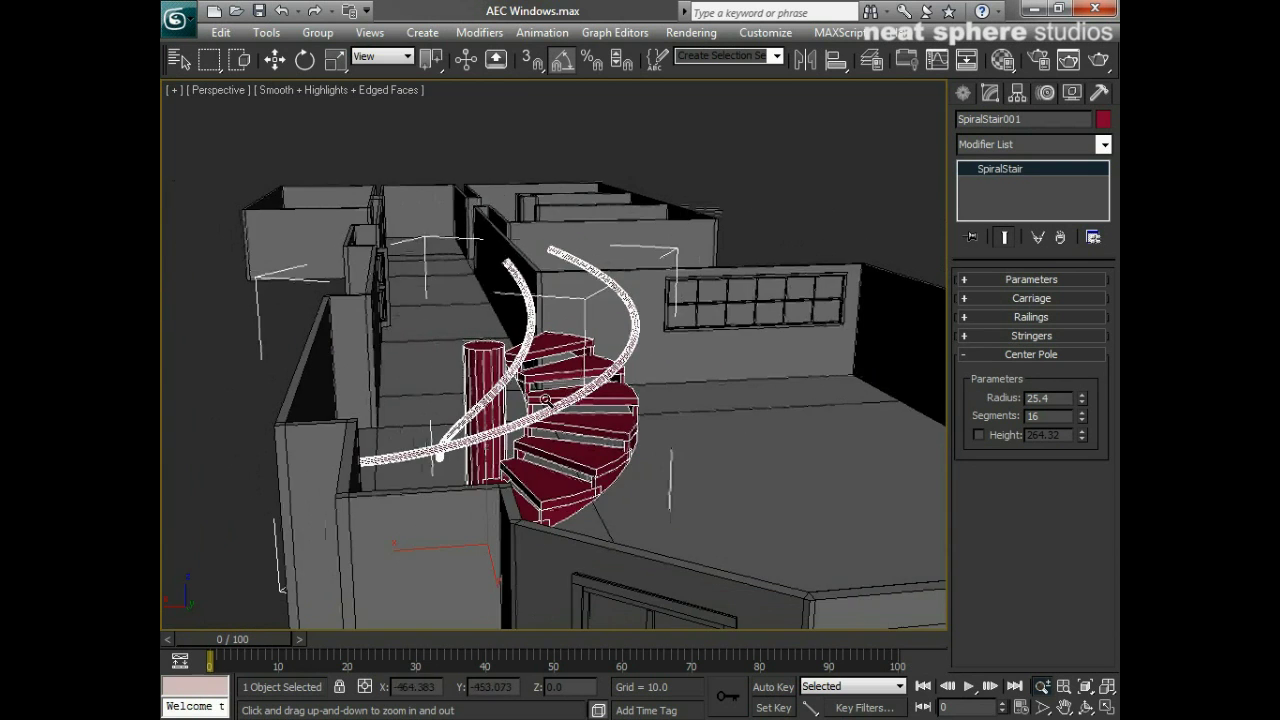
middle_click_drag(530, 390, 545, 445, "alt")
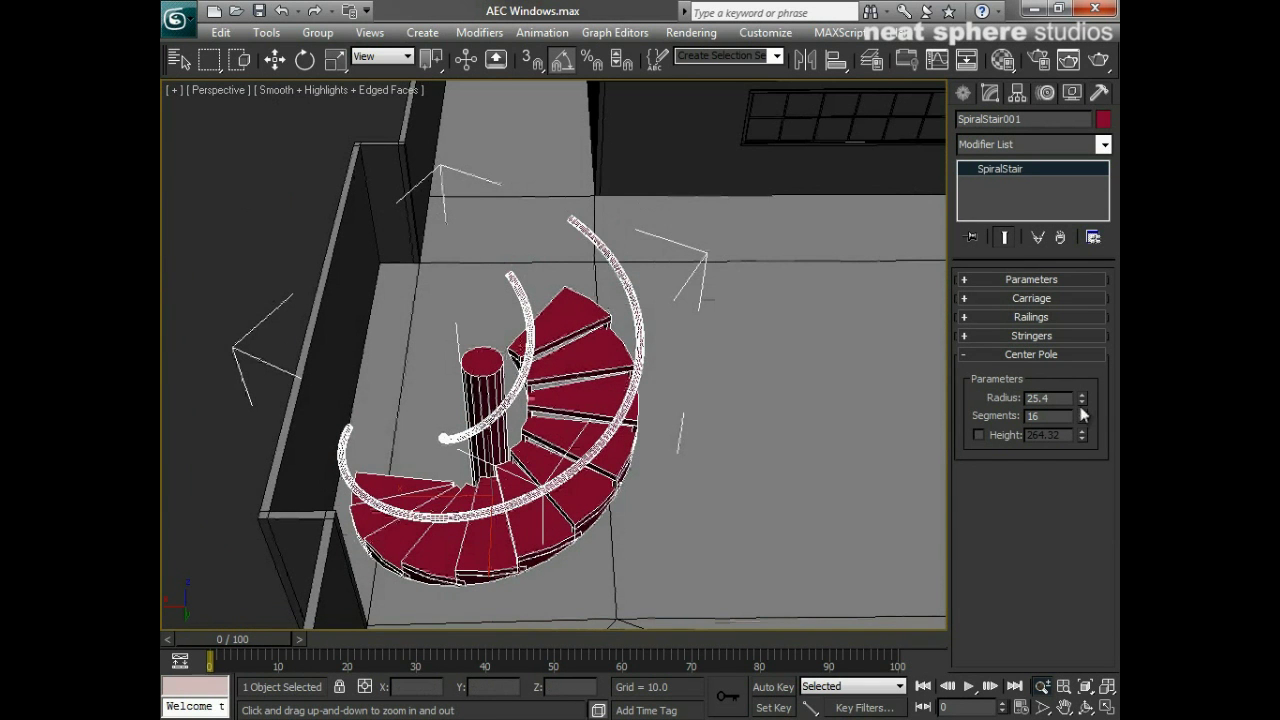
left_click_drag(1082, 400, 1083, 459)
Step: Enable a custom center pole height of 475.777 and check the spiral stair from several angles
middle_click_drag(668, 552, 862, 451, "alt")
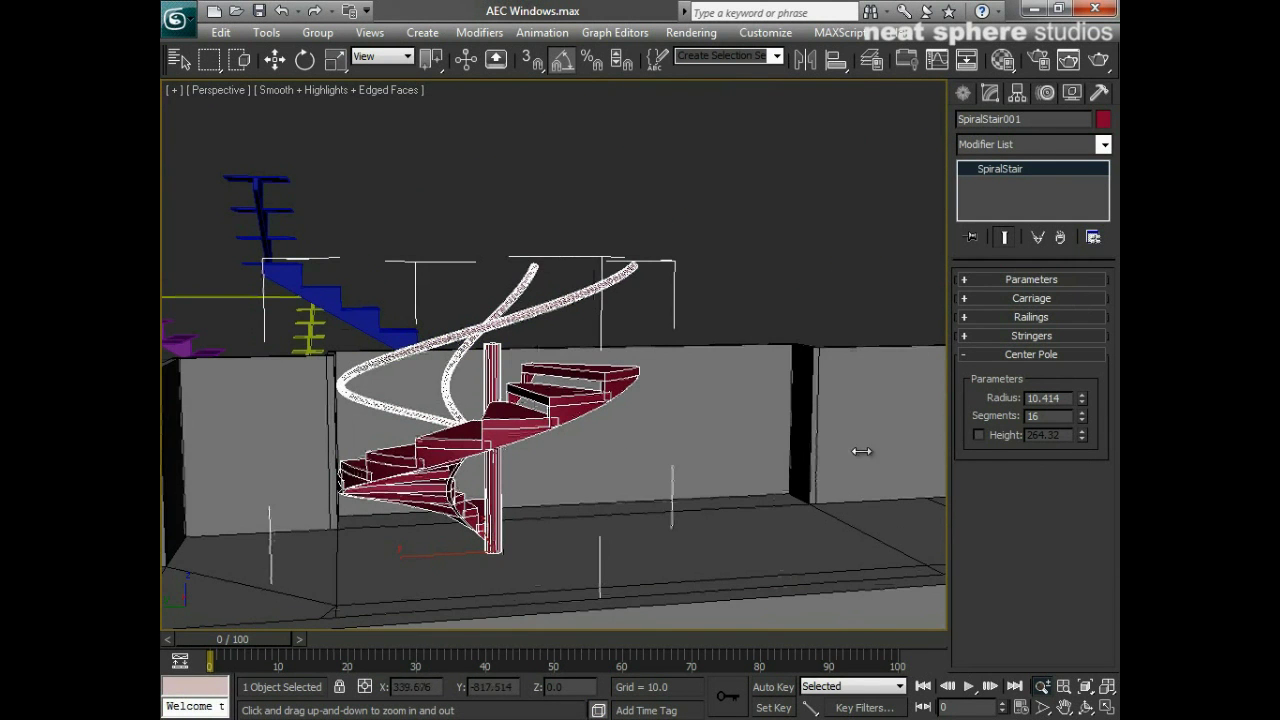
left_click(979, 435)
left_click_drag(1083, 440, 1062, 340)
middle_click_drag(771, 448, 510, 262, "alt")
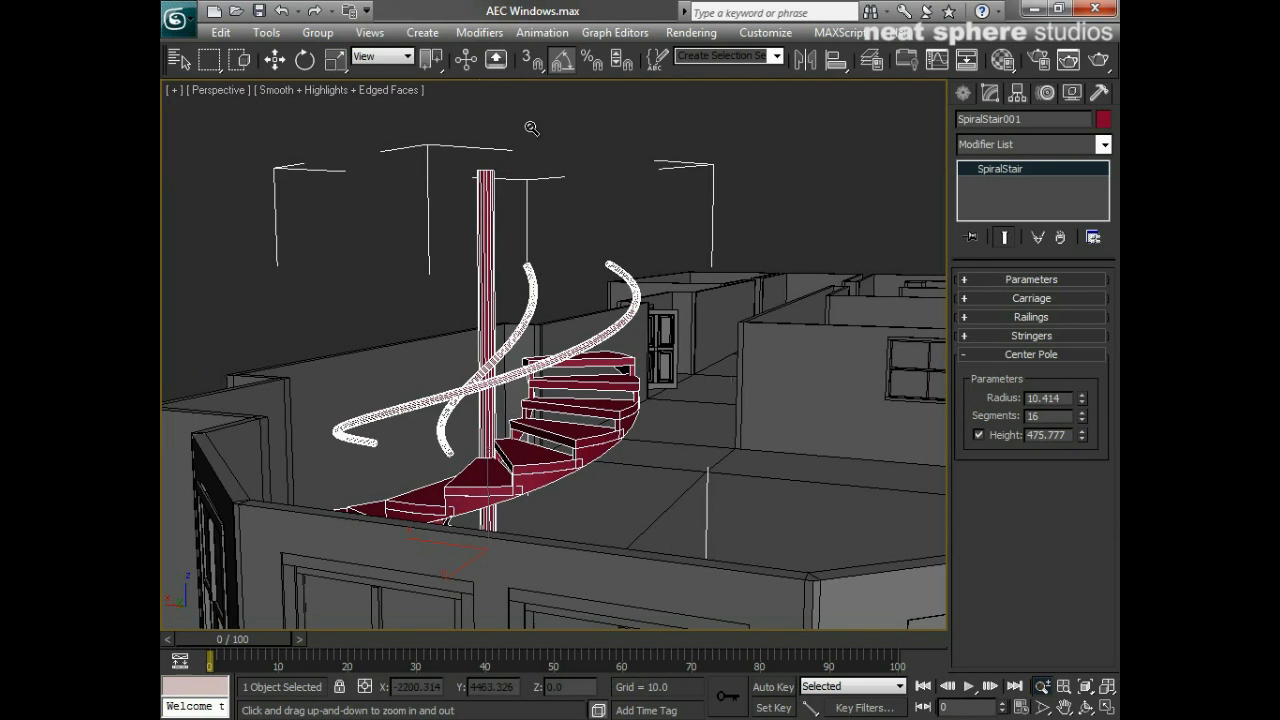
middle_click_drag(689, 434, 723, 455, "alt")
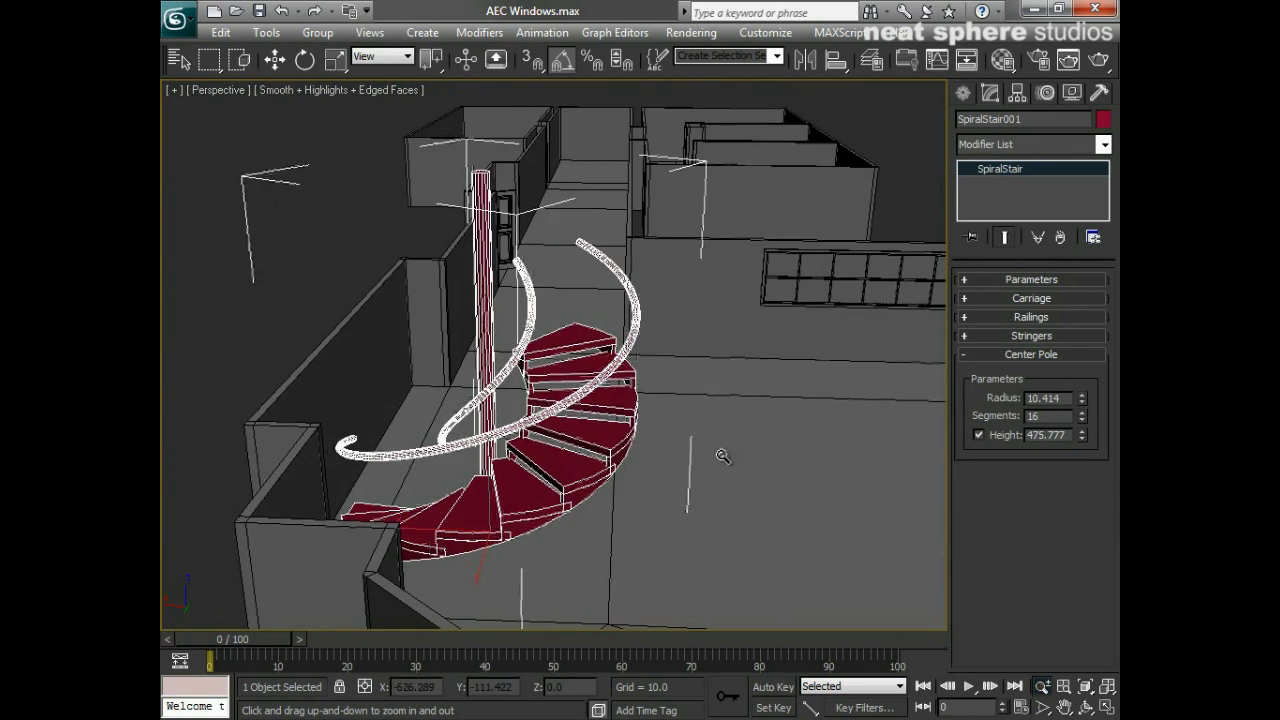
Step: Bring the L-type, straight and U-type stairs outside the house into view and select the purple straight stair
scroll(636, 348, "down", 2)
left_click_drag(636, 348, 589, 475)
middle_click_drag(474, 479, 487, 515, "alt")
left_click_drag(486, 514, 526, 470)
middle_click_drag(665, 514, 355, 532, "alt")
middle_click_drag(643, 459, 449, 449)
left_click_drag(579, 386, 586, 440)
right_click(586, 440)
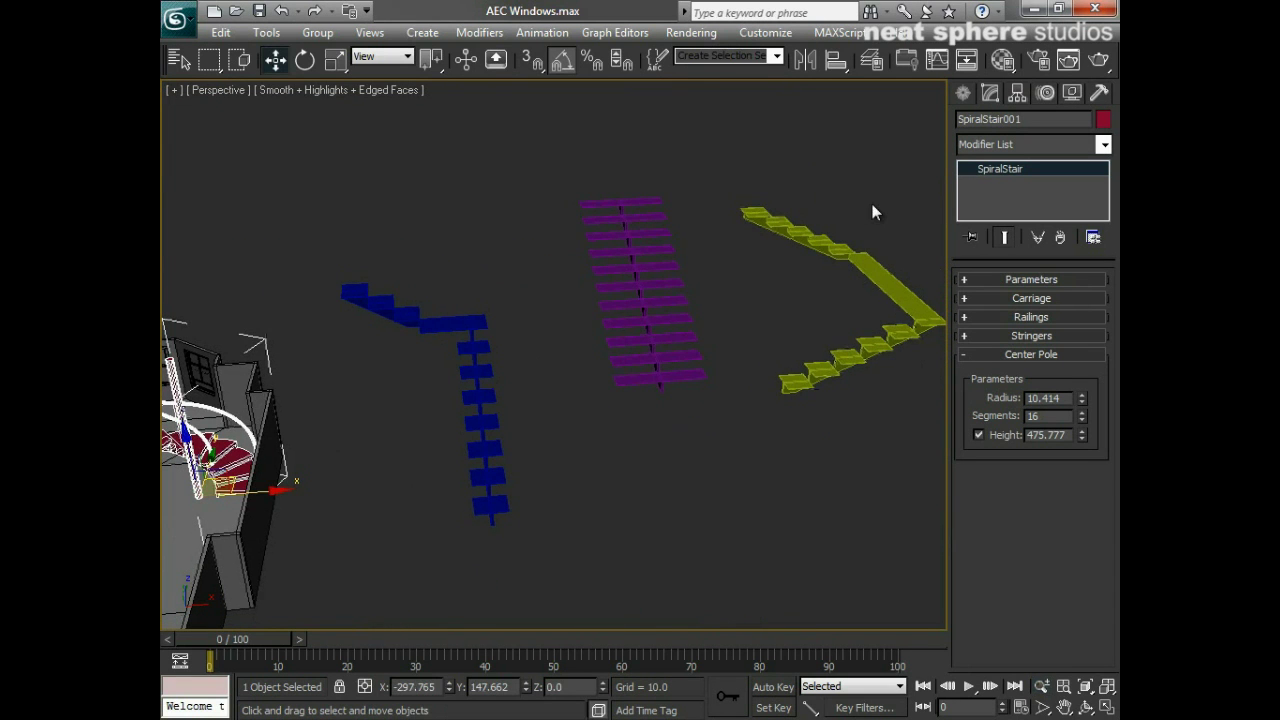
left_click_drag(875, 201, 740, 334)
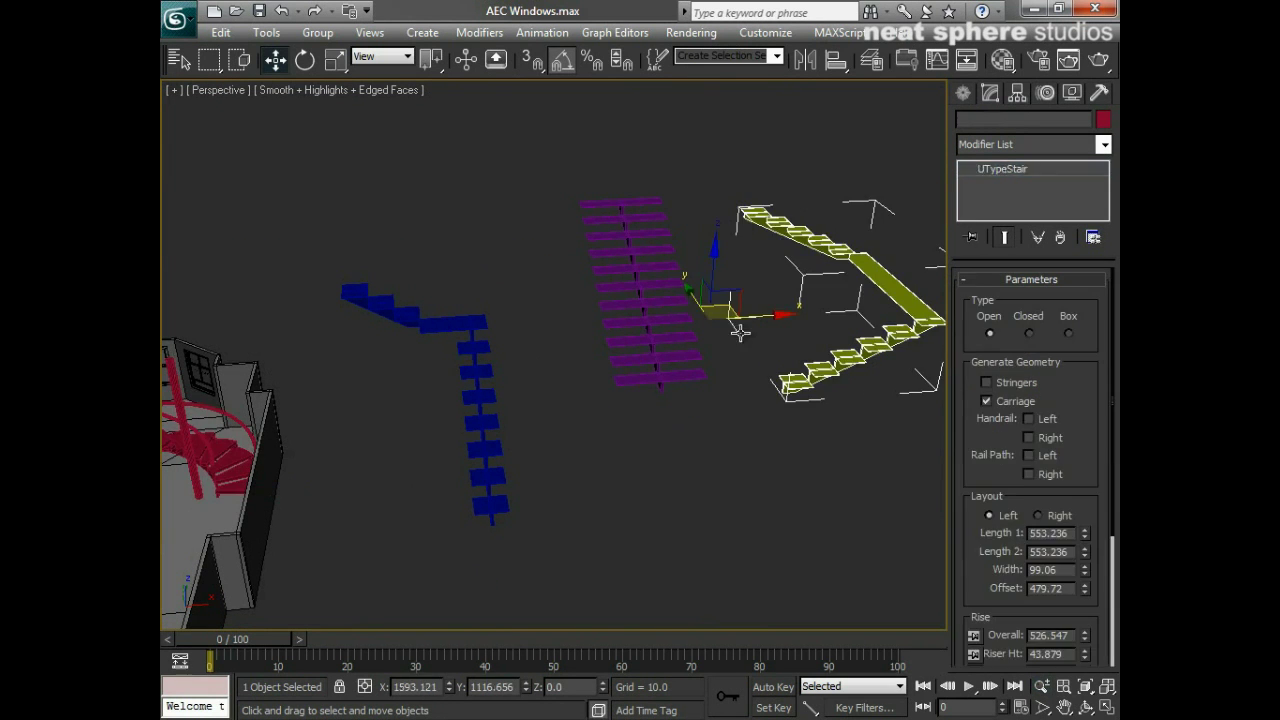
left_click(722, 338)
left_click(678, 343)
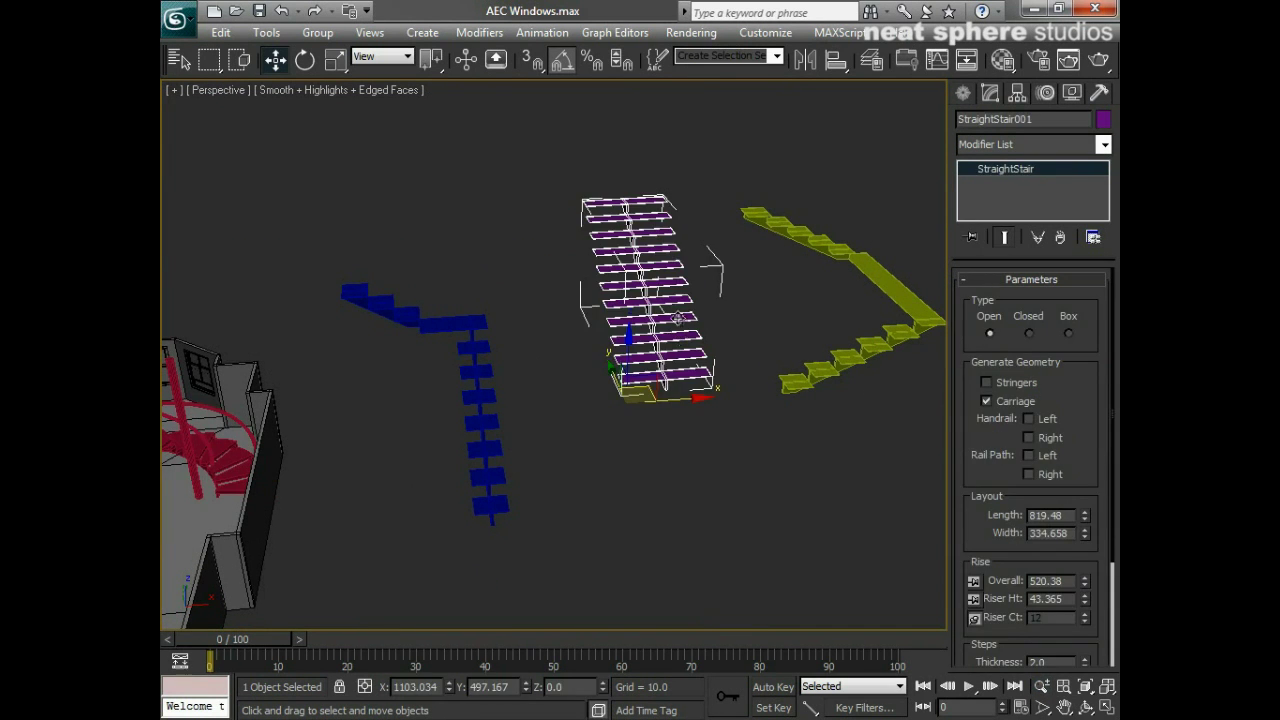
Step: Turn on the stringers and the left and right handrails of the straight stair
left_click(986, 382)
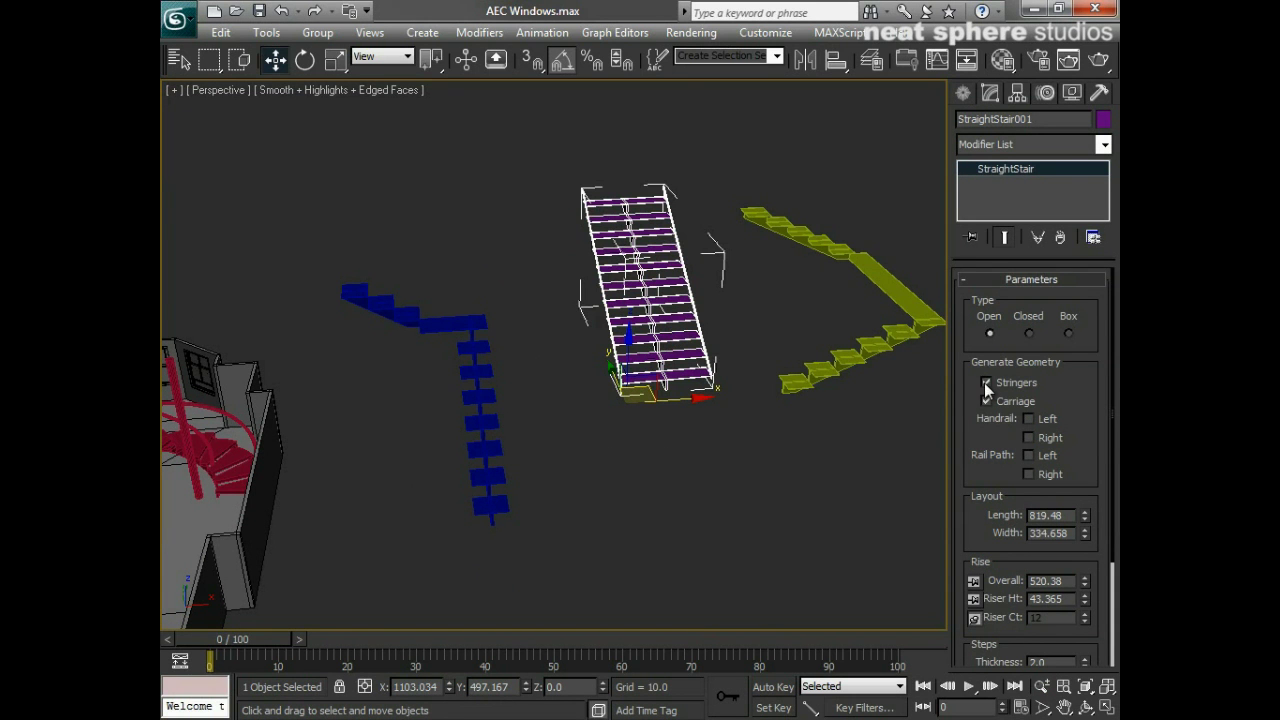
left_click(1029, 419)
left_click(1029, 437)
middle_click_drag(662, 500, 658, 488, "alt")
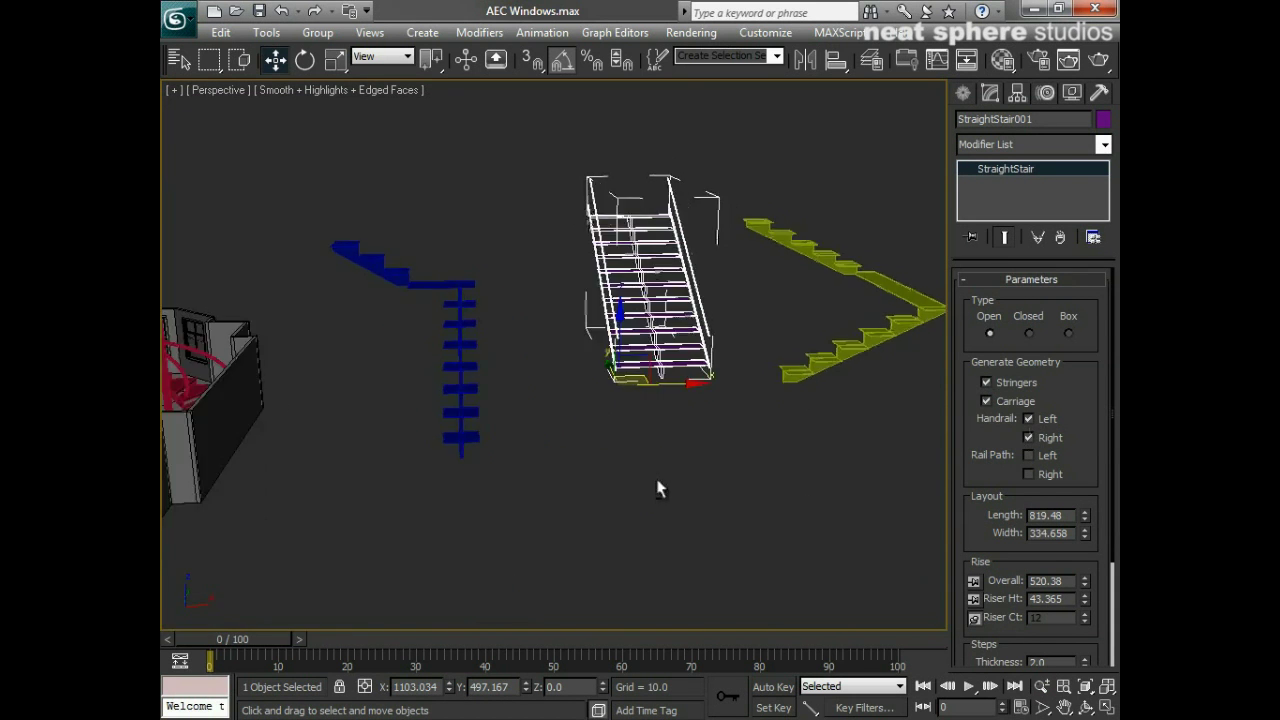
Step: Set the straight stair's step thickness to 24.08 and check the thicker steps up close
key("alt+z")
left_click_drag(658, 488, 783, 383)
middle_click_drag(891, 353, 306, 564)
left_click_drag(708, 360, 706, 429)
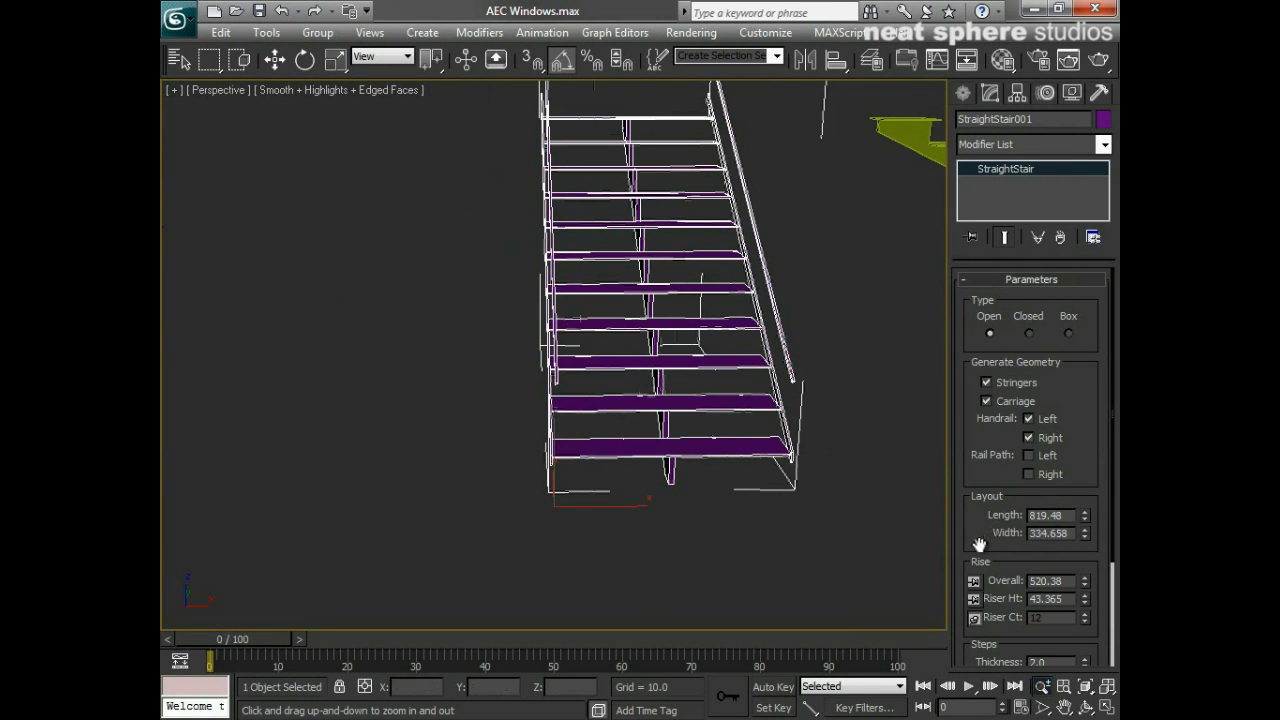
left_click_drag(979, 545, 979, 258)
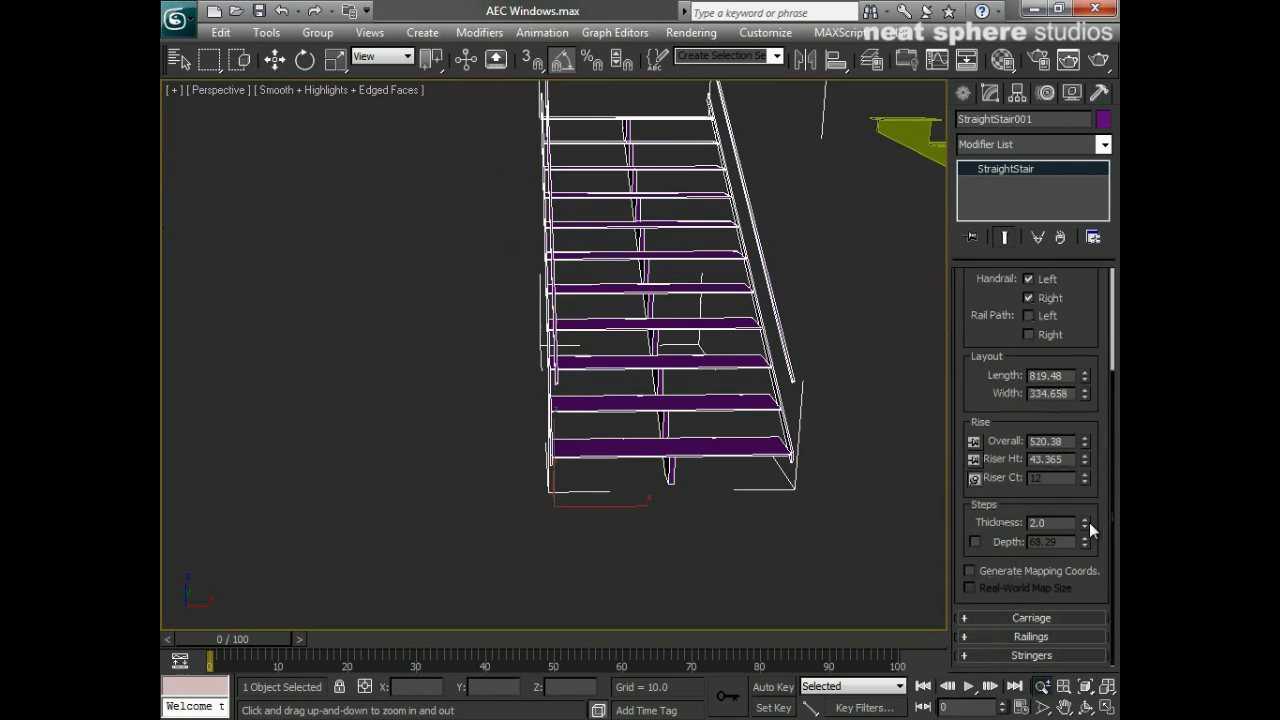
left_click_drag(1086, 539, 1086, 470)
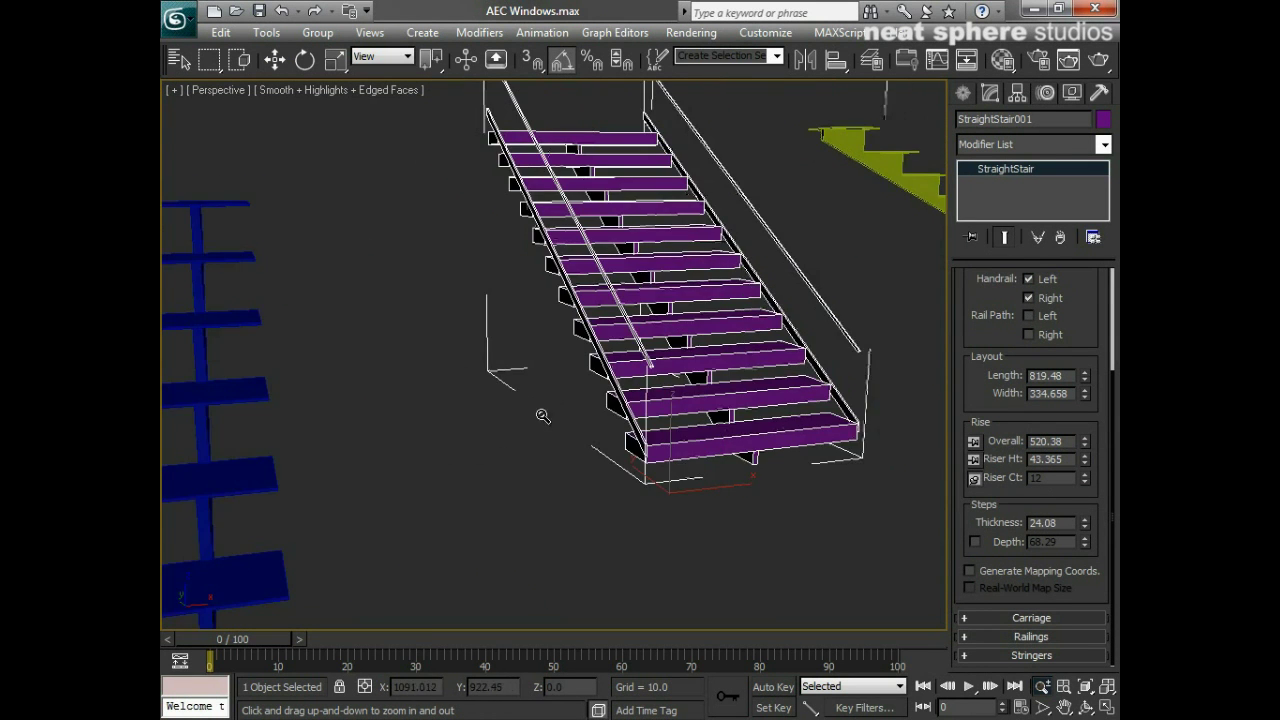
scroll(555, 355, "down", 3)
Step: Select the blue L-type stair and turn on its stringers and its left and right handrails
key("w")
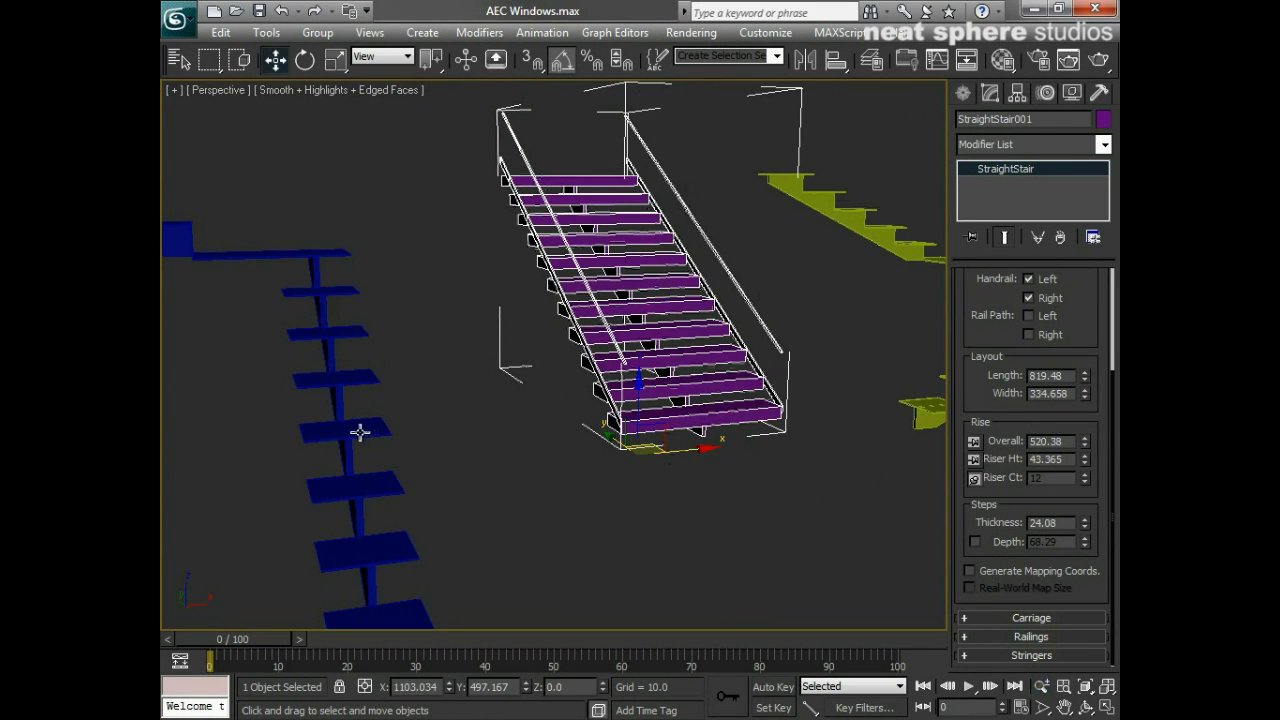
left_click(357, 429)
middle_click_drag(237, 444, 510, 466, "alt")
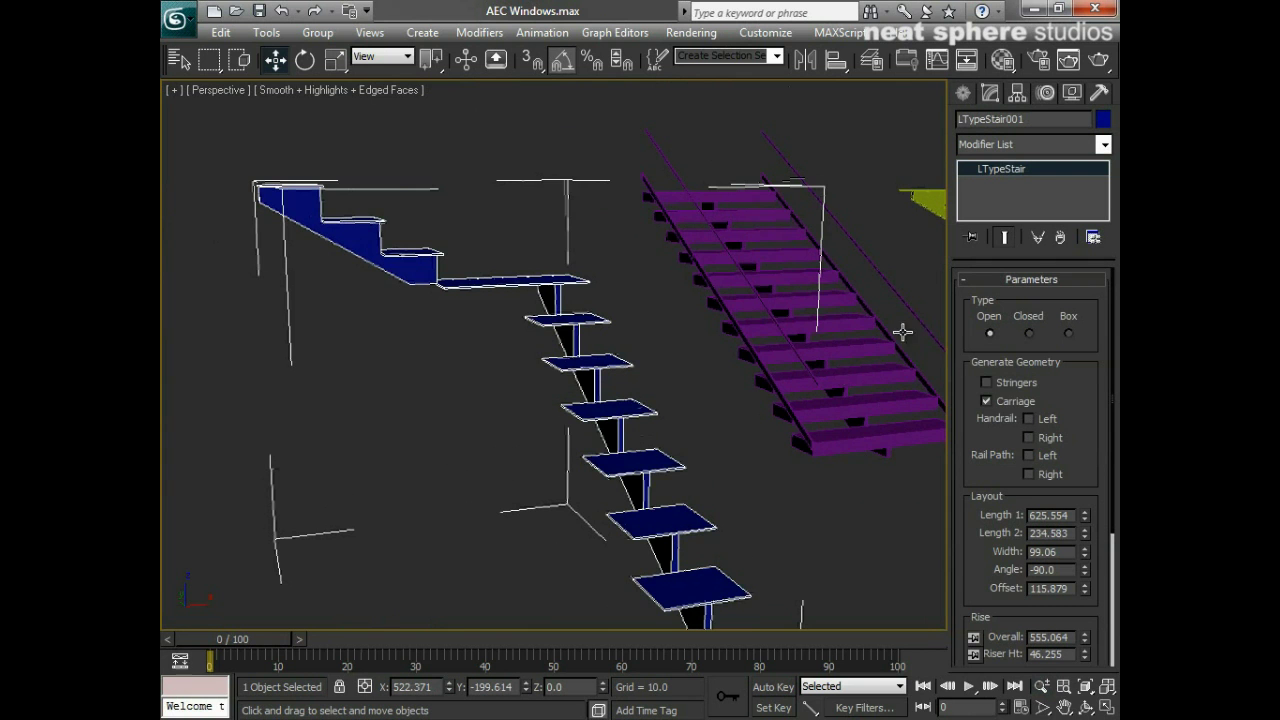
left_click(986, 382)
left_click(1028, 418)
left_click(1028, 438)
middle_click_drag(735, 440, 685, 440, "alt")
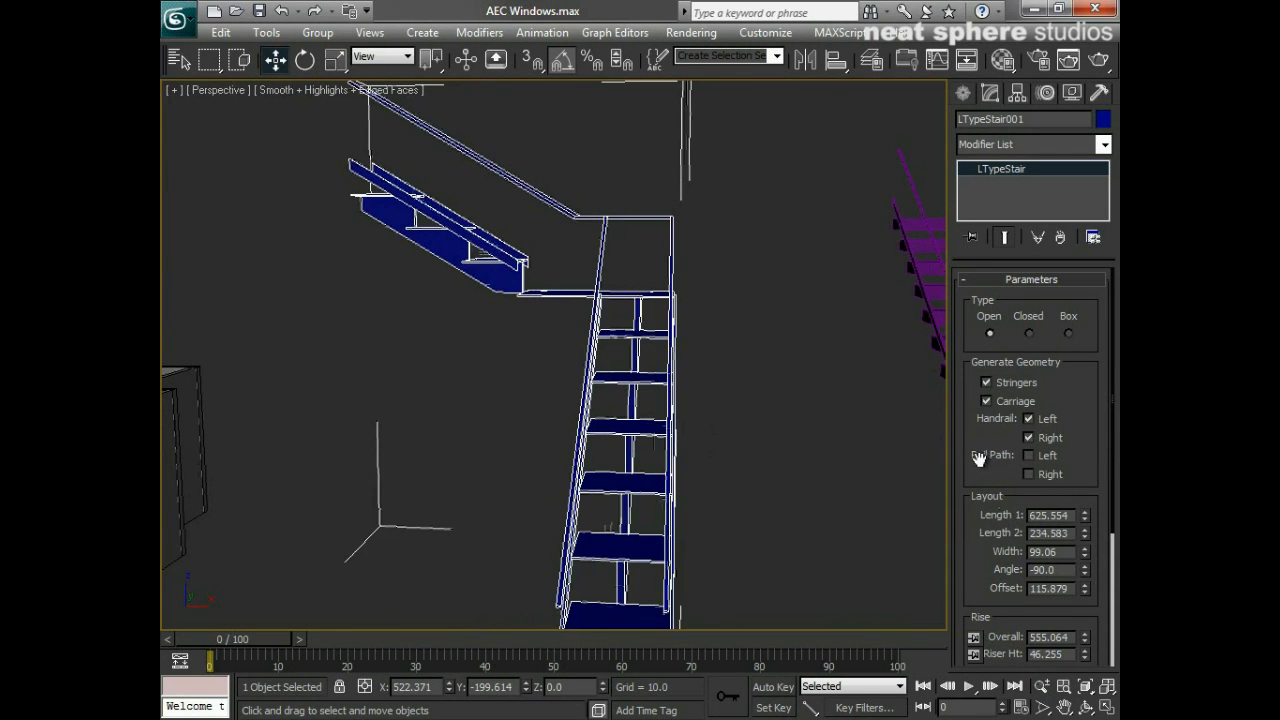
Step: Try the Closed type on the L-type stair, set its type to Box, and view it beside the house
mouse_move(979, 458)
left_mouse_down()
mouse_move(983, 434)
mouse_move(987, 469)
left_mouse_up()
left_click(1029, 333)
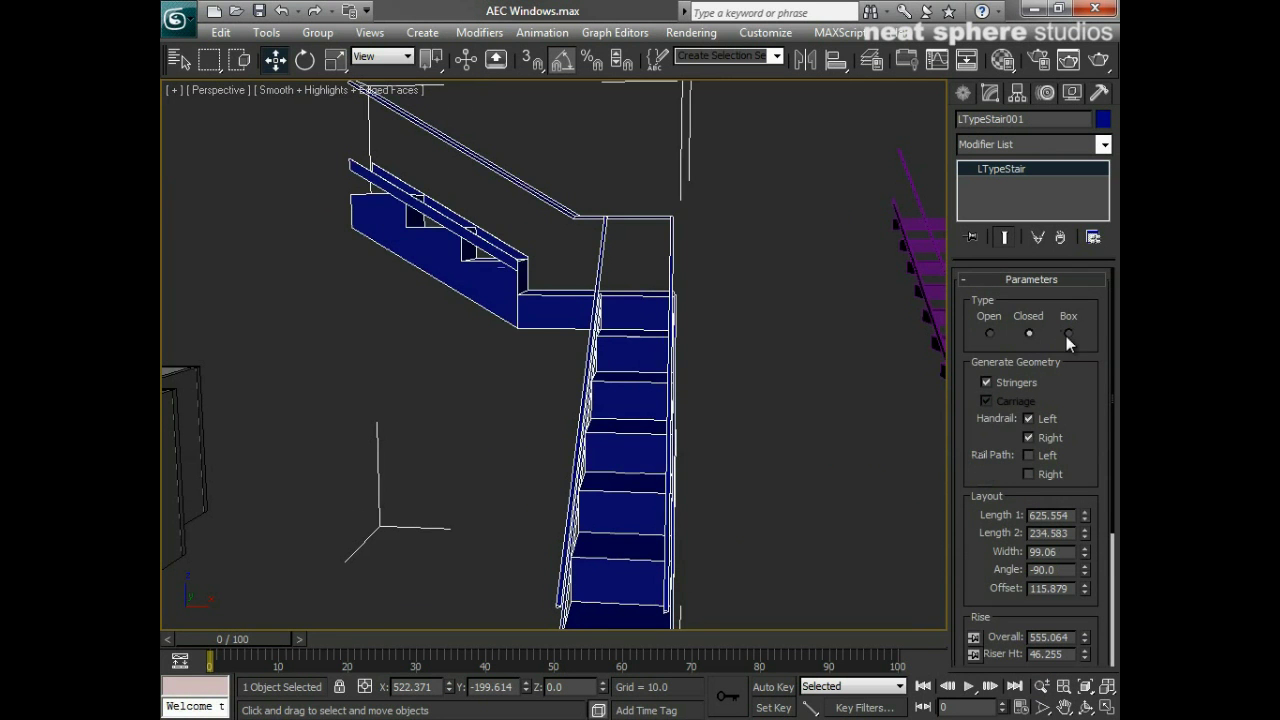
left_click(1068, 333)
middle_click_drag(520, 440, 600, 432, "alt")
key("alt+z")
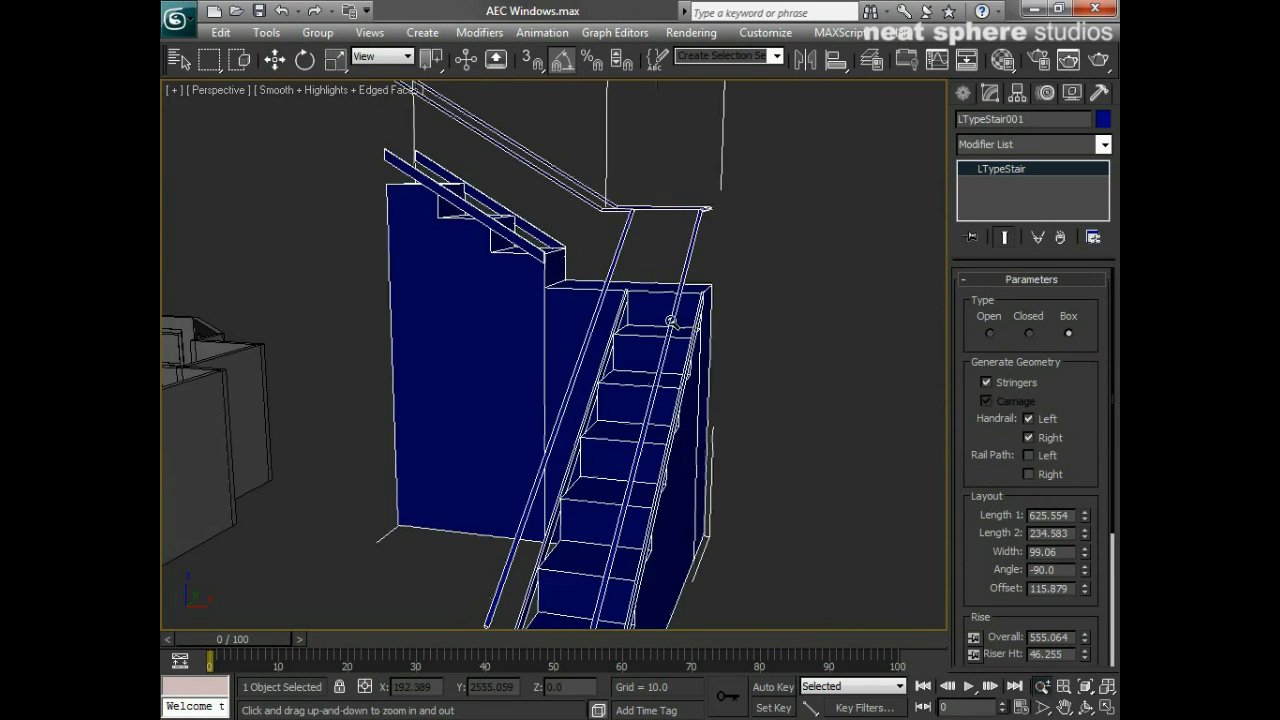
left_click_drag(600, 432, 609, 527)
middle_click_drag(750, 445, 654, 460)
middle_click_drag(435, 468, 725, 481)
scroll(651, 449, "up", 4)
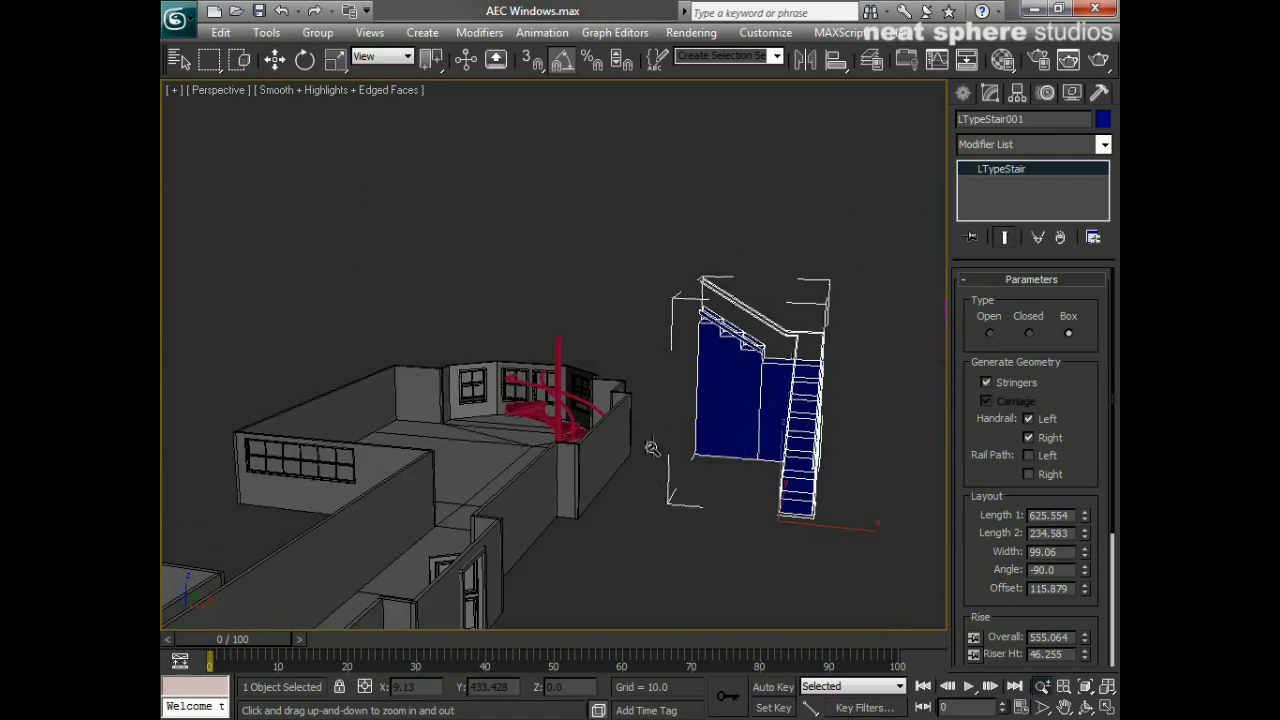
Step: Select the example stairs standing outside the house and delete them
scroll(630, 479, "down", 2)
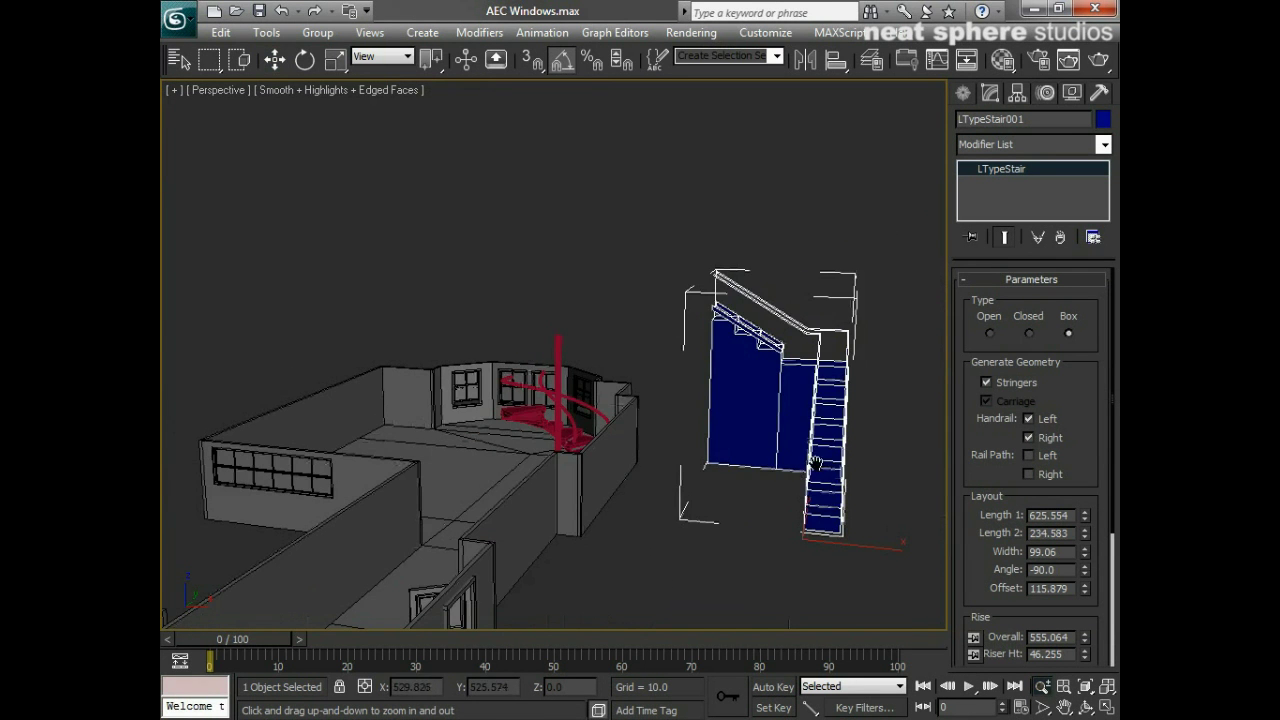
middle_click_drag(816, 462, 410, 462)
key("w")
left_click_drag(872, 229, 377, 481)
key("Delete")
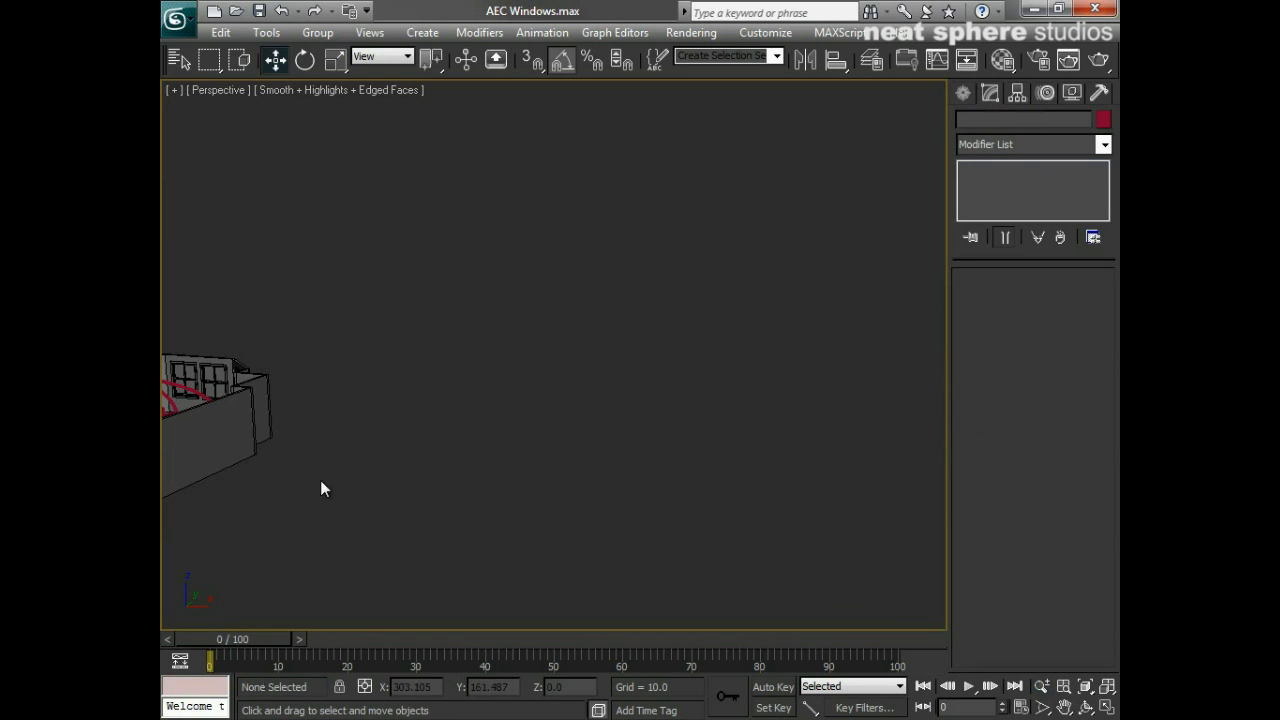
Step: Select the red spiral stair inside the house
middle_click_drag(255, 462, 560, 464)
key("alt+z")
left_click_drag(520, 455, 425, 397)
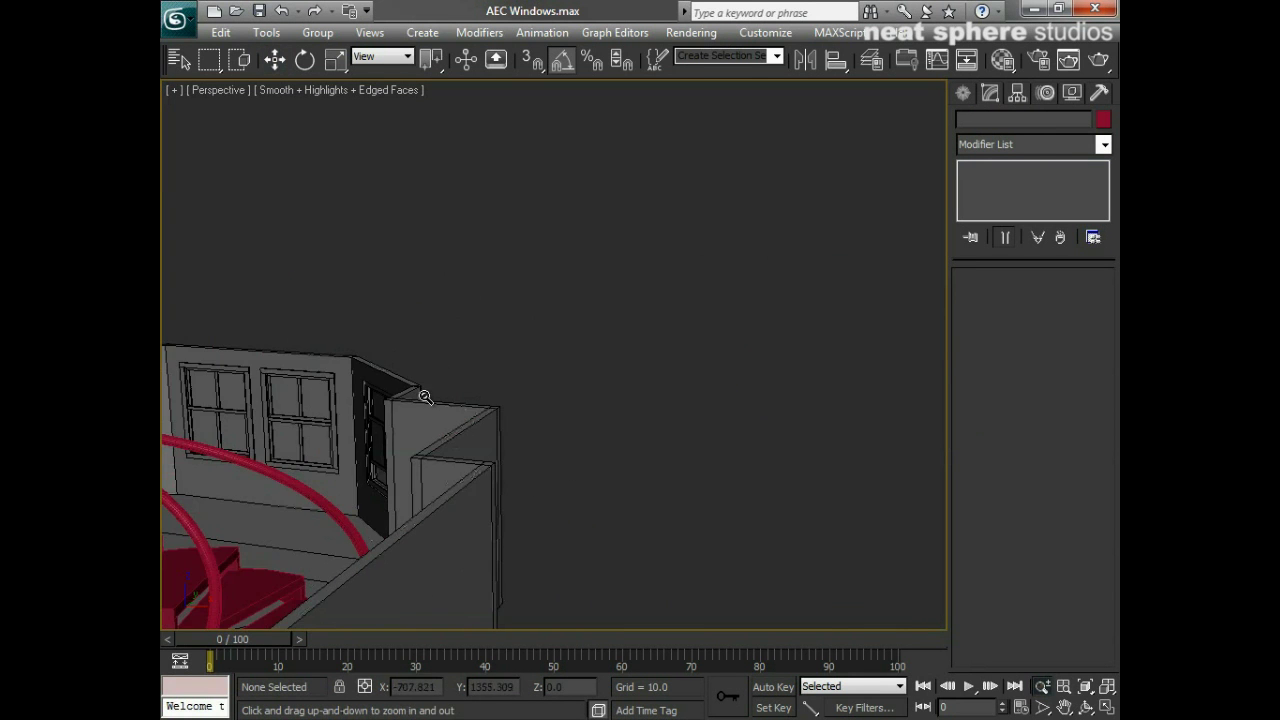
middle_click_drag(425, 397, 768, 300)
key("w")
left_click(588, 490)
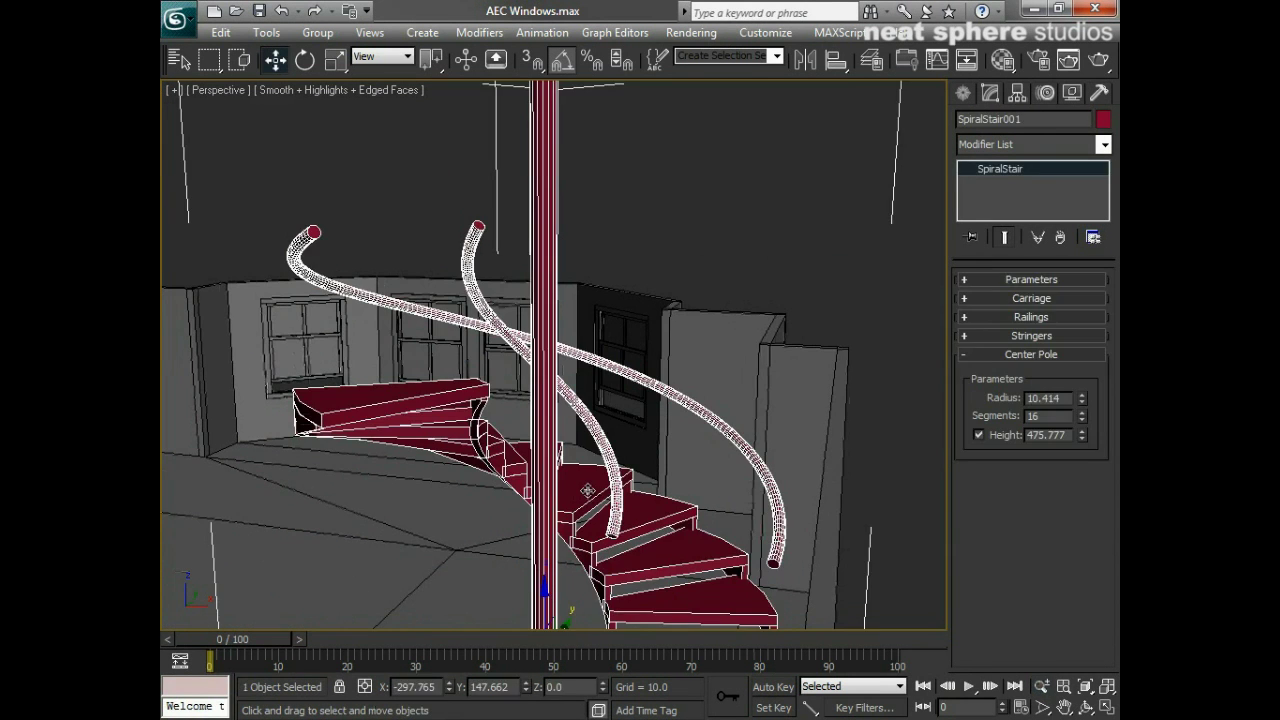
Step: View the spiral stair from above inside the room and review its general parameters, leaving all its parameter groups collapsed
key("alt+z")
left_click_drag(630, 389, 631, 466)
middle_click_drag(674, 447, 610, 462, "alt")
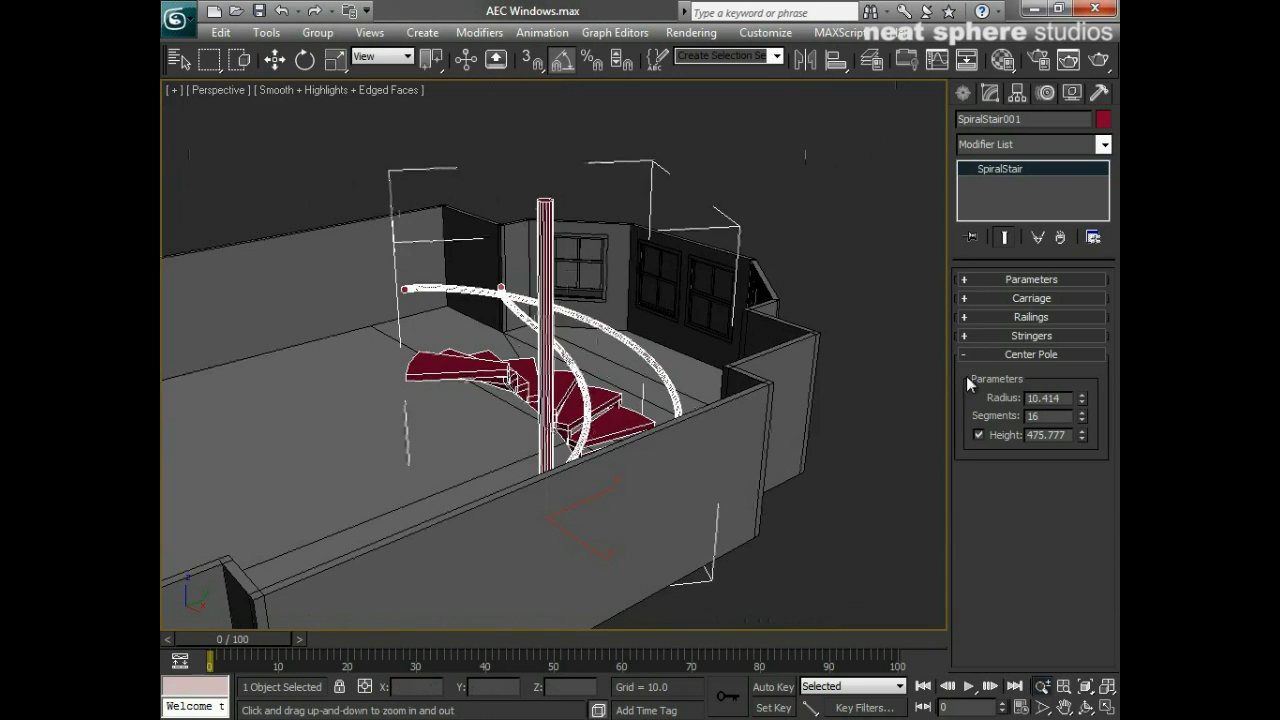
left_click(975, 351)
middle_click_drag(673, 398, 884, 413, "alt")
left_click(1012, 281)
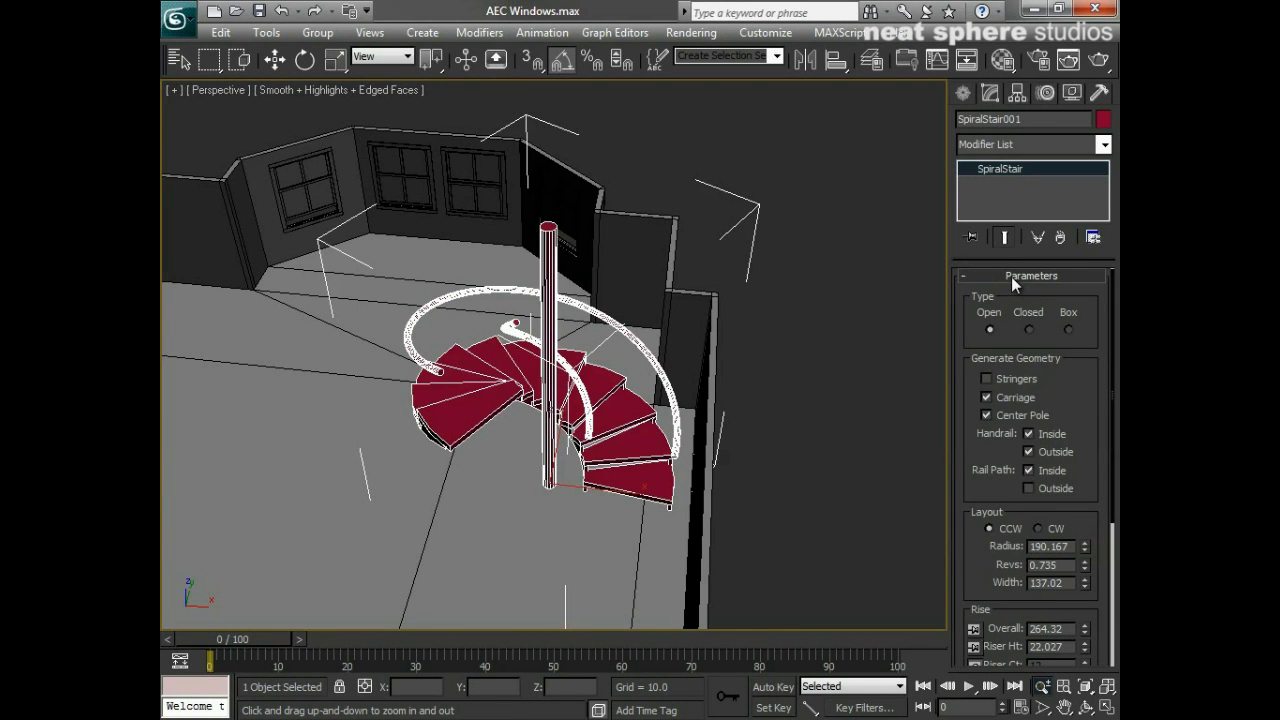
left_click(1011, 276)
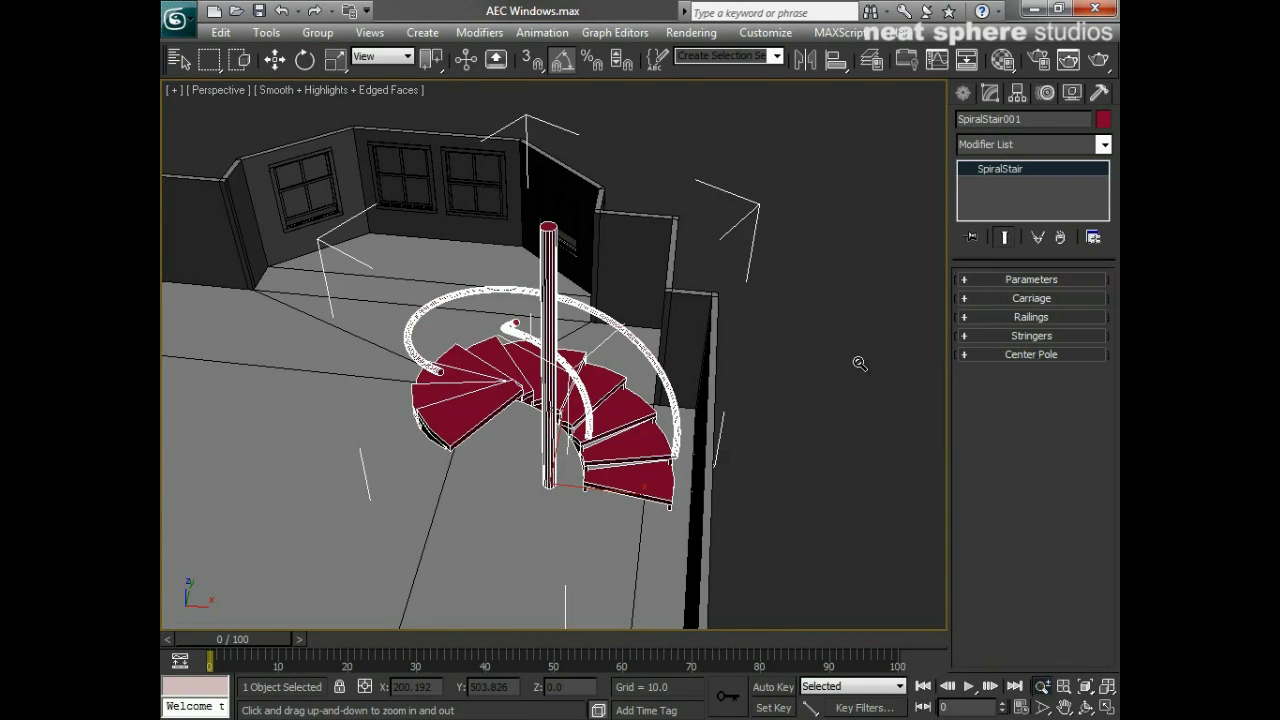